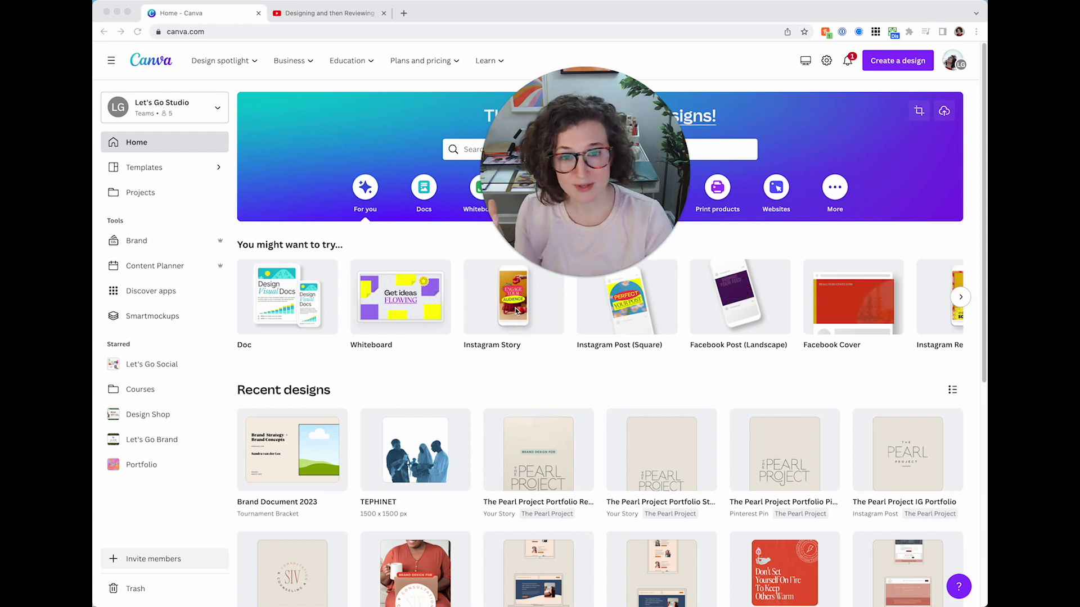
# - Switch to the YouTube video on Canva's print capabilities and scroll down to its comments
pyautogui.hotkey('ctrl', 'Tab')
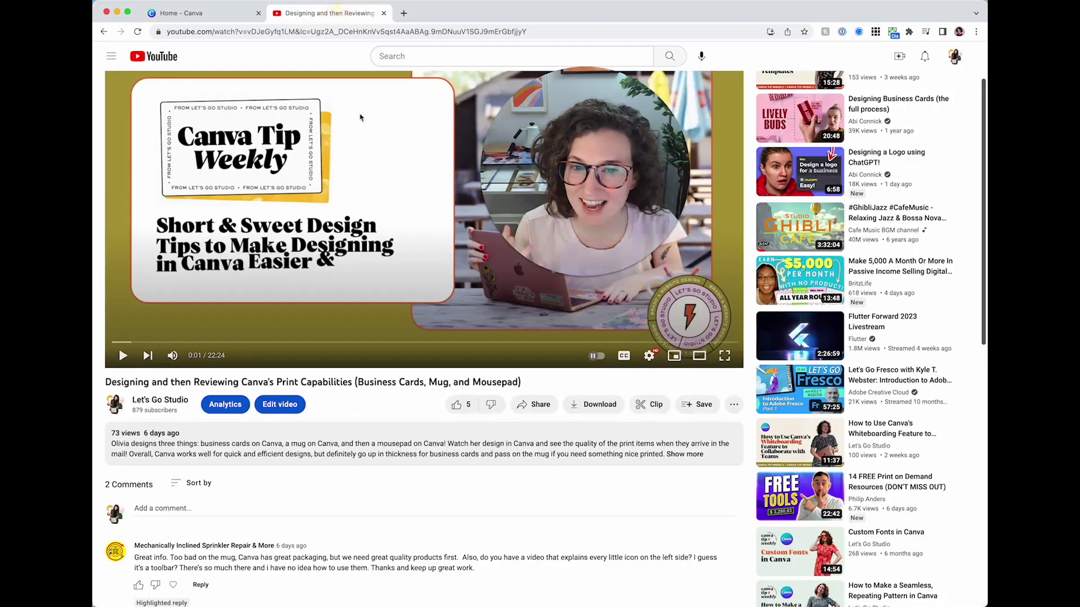
pyautogui.scroll(-2, 359, 233)
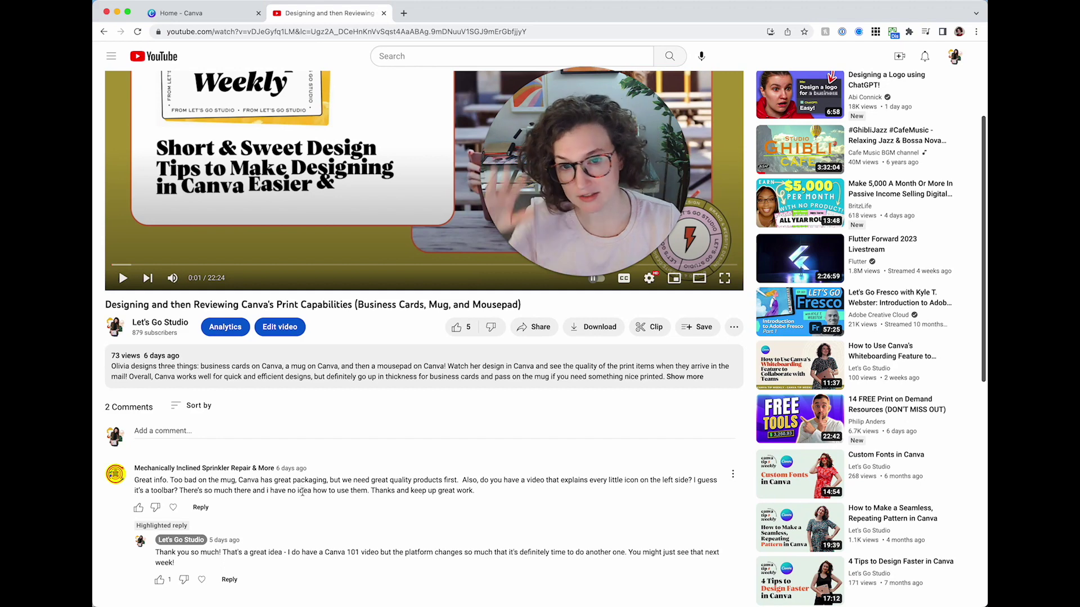
# - Go back to the Canva home tab with its suggested design types and recent team designs
pyautogui.click(189, 15)
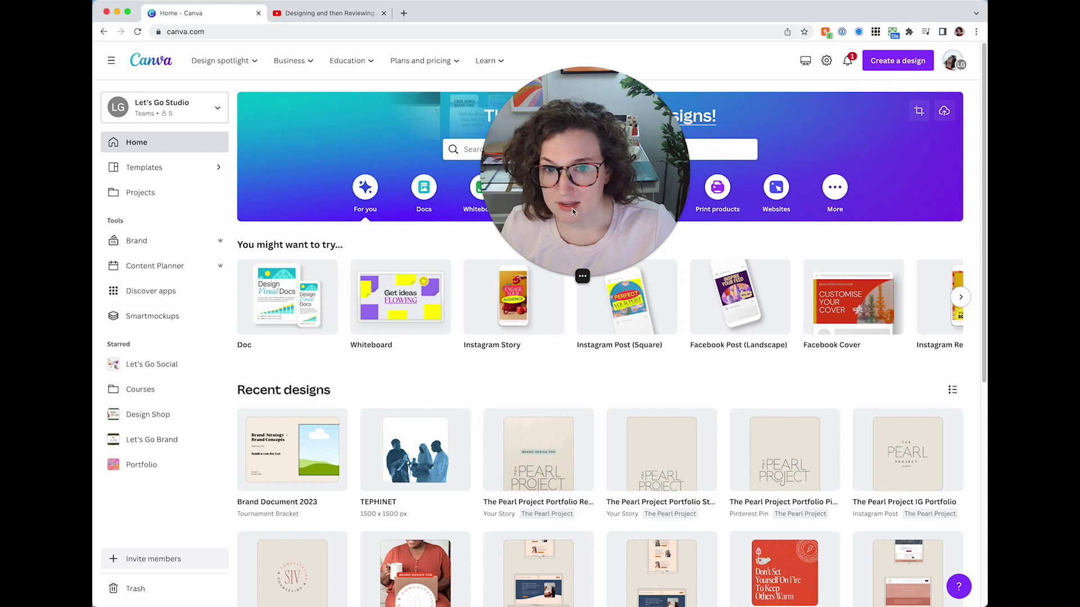
pyautogui.moveTo(572, 190); pyautogui.dragTo(554, 157)
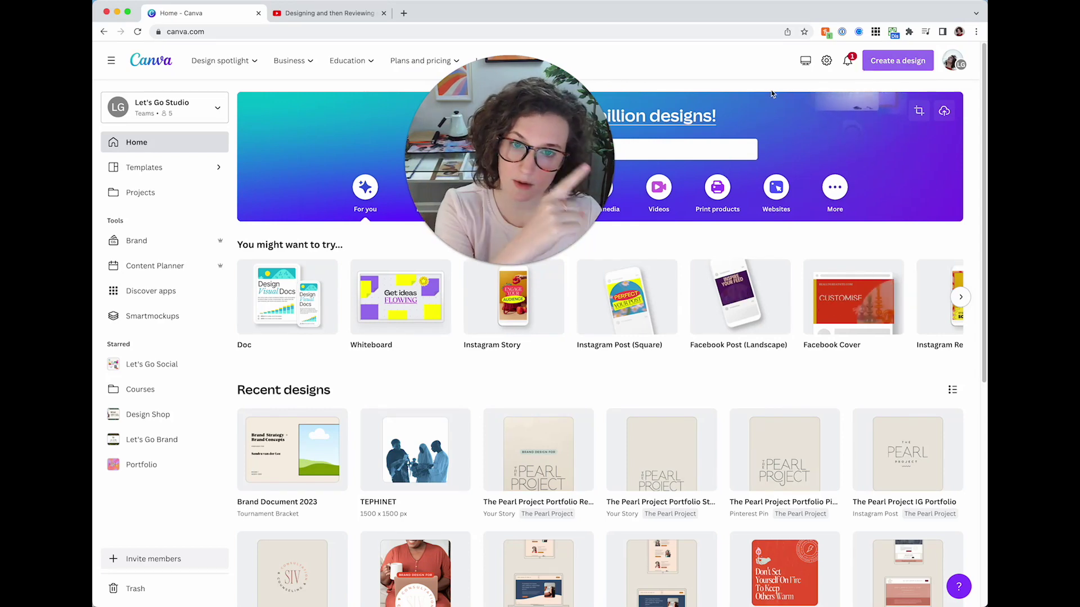
pyautogui.moveTo(585, 112); pyautogui.dragTo(771, 110)
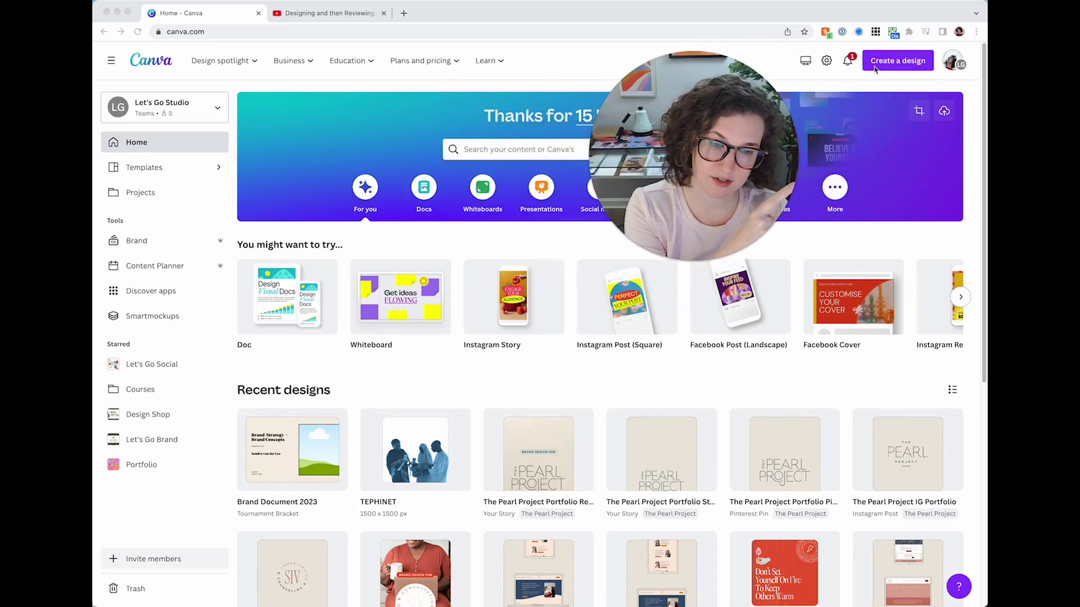
# - Glance at the desktop app download page and the activity notifications, closing each
pyautogui.click(805, 60)
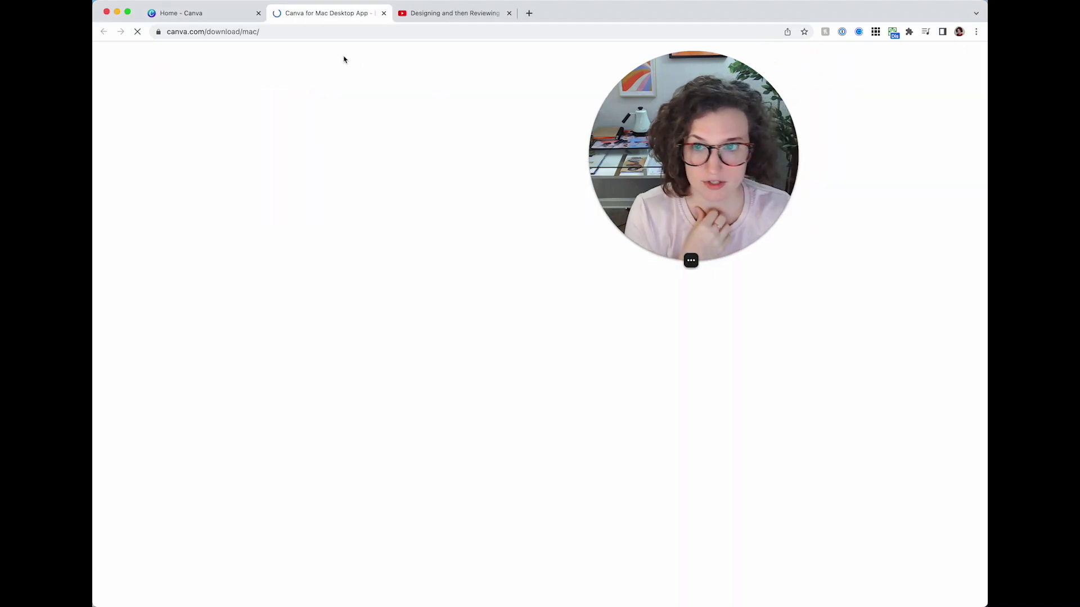
pyautogui.click(383, 13)
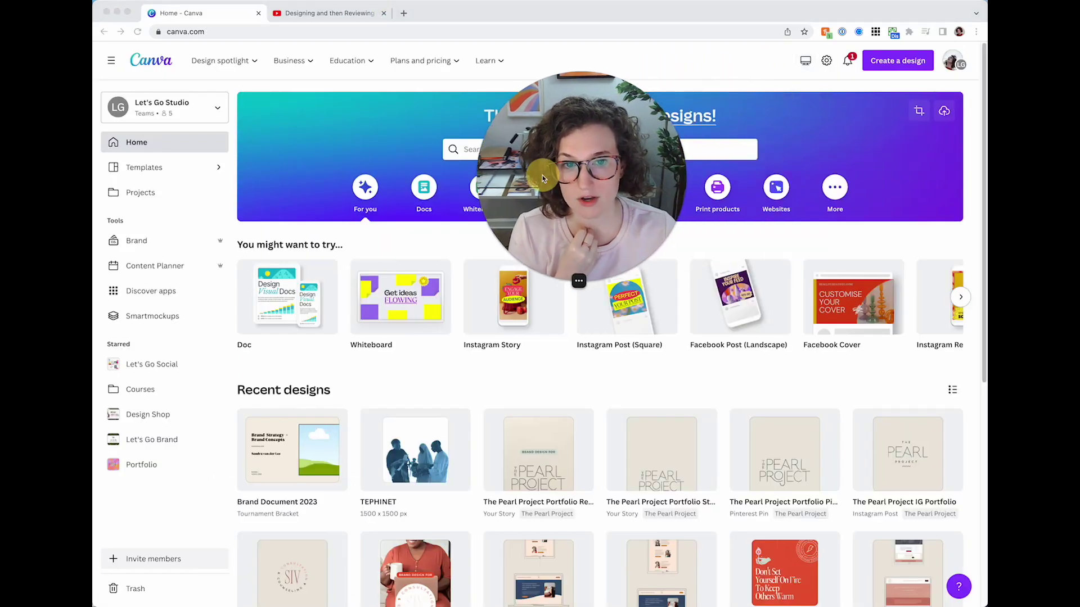
pyautogui.click(846, 62)
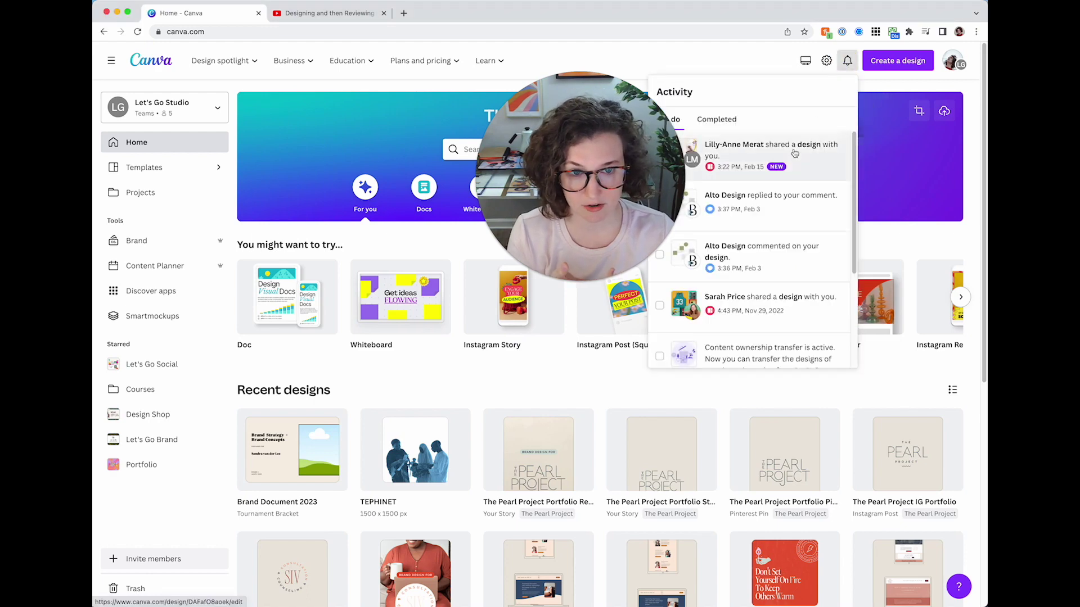
pyautogui.click(732, 52)
# - Open the account menu and scroll its team list, with Let's Go Studio active
pyautogui.click(960, 65)
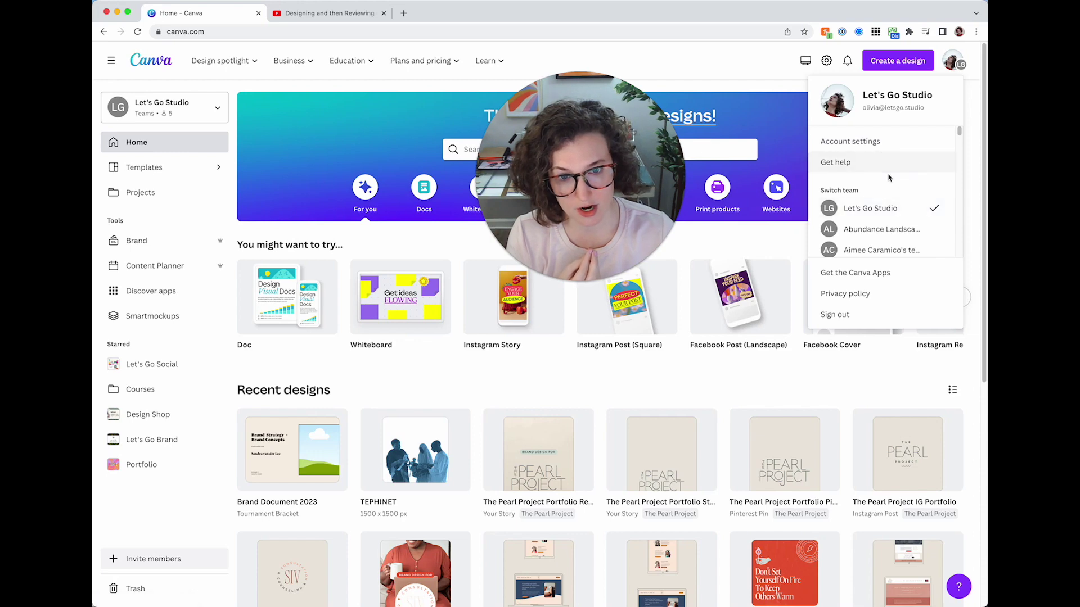
pyautogui.scroll(-3, 889, 178)
pyautogui.scroll(-10, 889, 178)
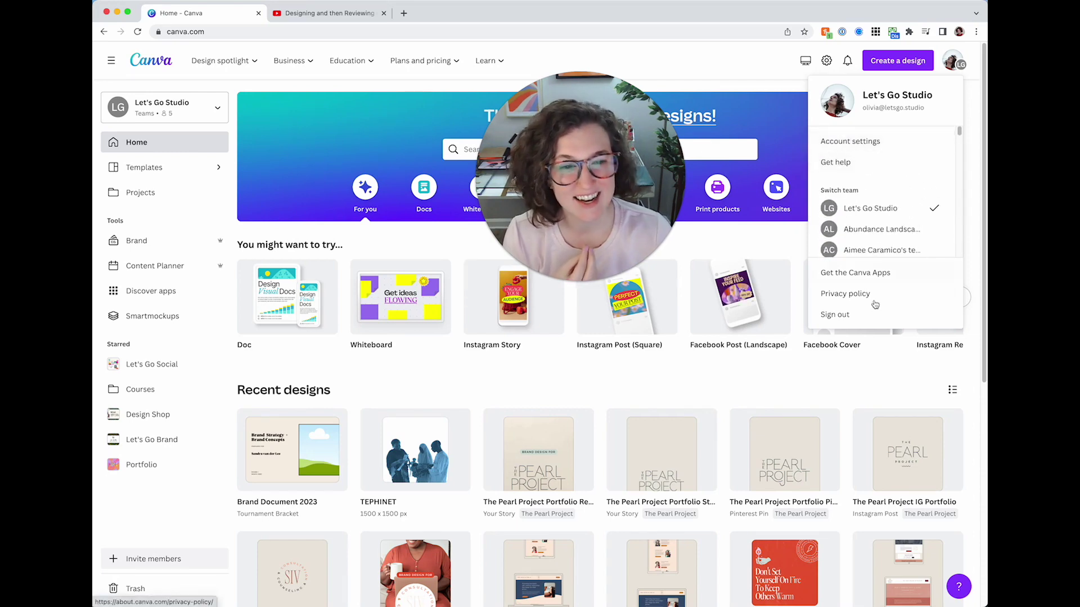
# - Search 'presen' under Create a design and start a blank Presentation (16:9)
pyautogui.click(852, 48)
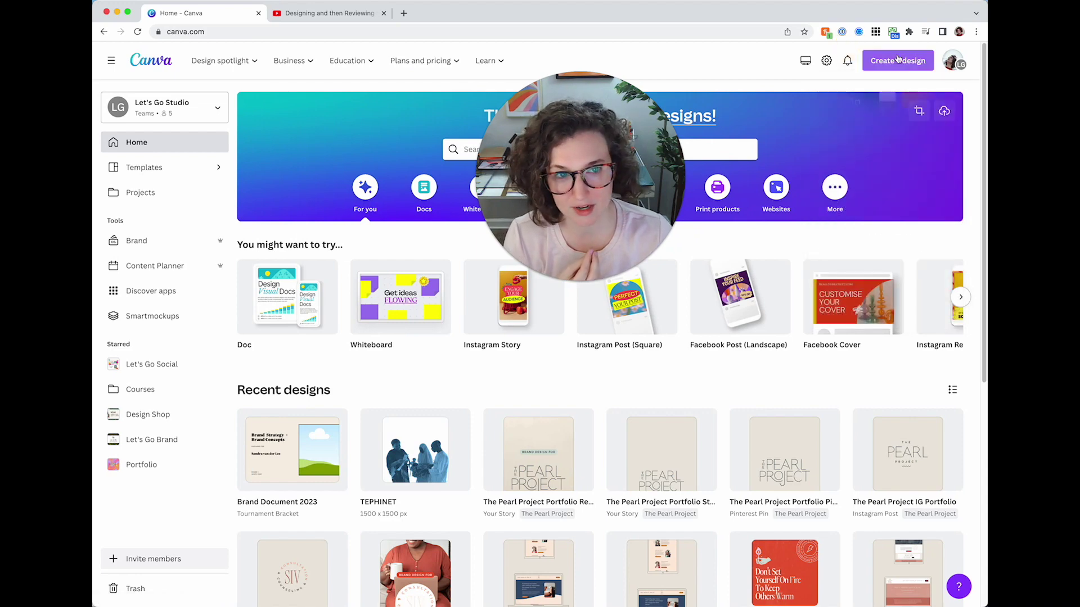
pyautogui.click(899, 60)
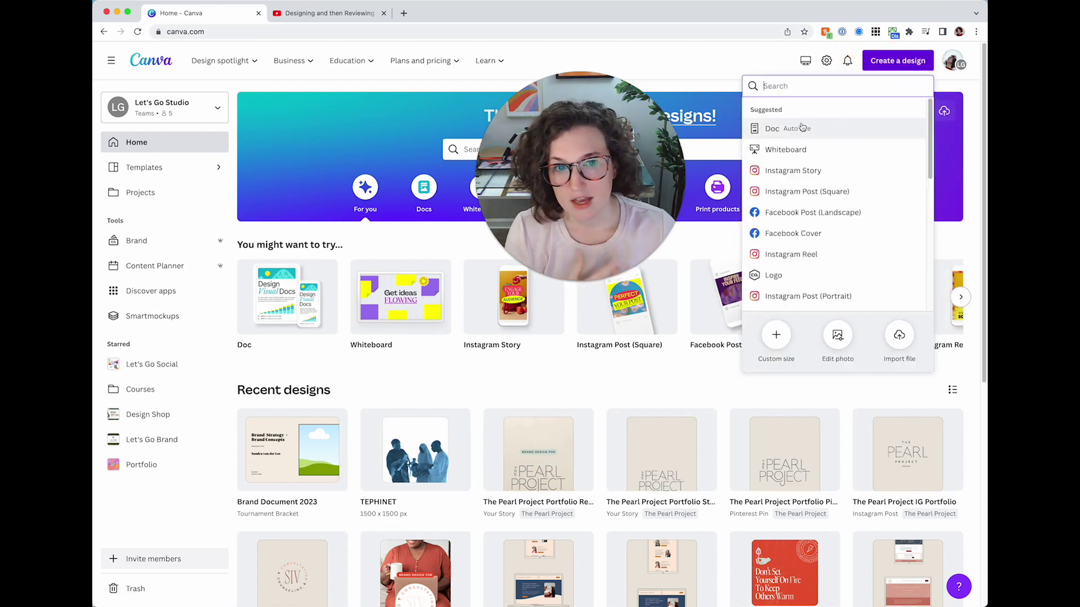
pyautogui.scroll(-5, 826, 201)
pyautogui.scroll(5, 826, 202)
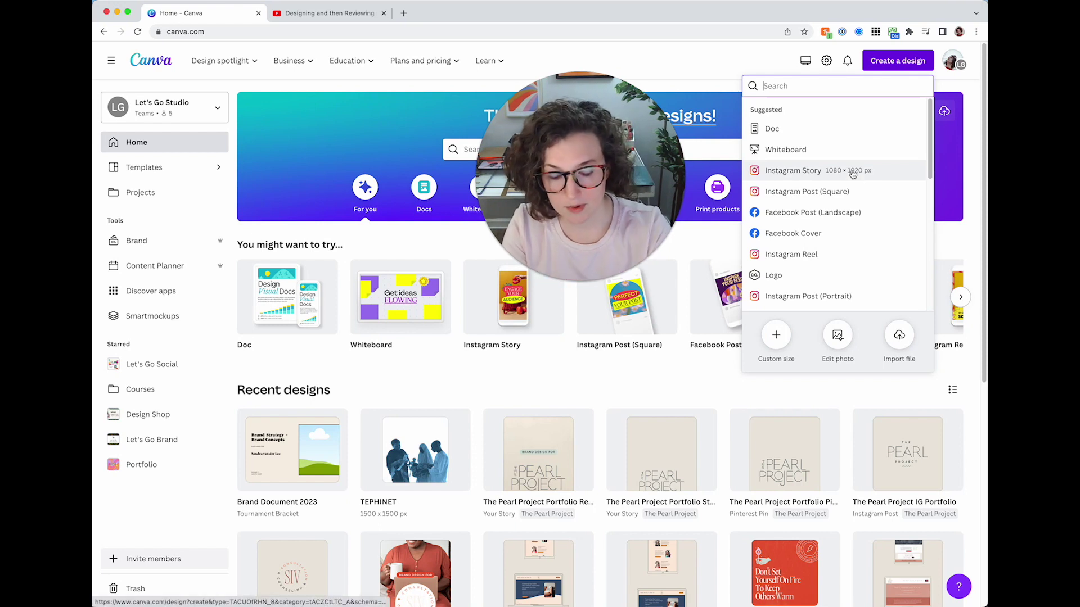
pyautogui.write('presen')
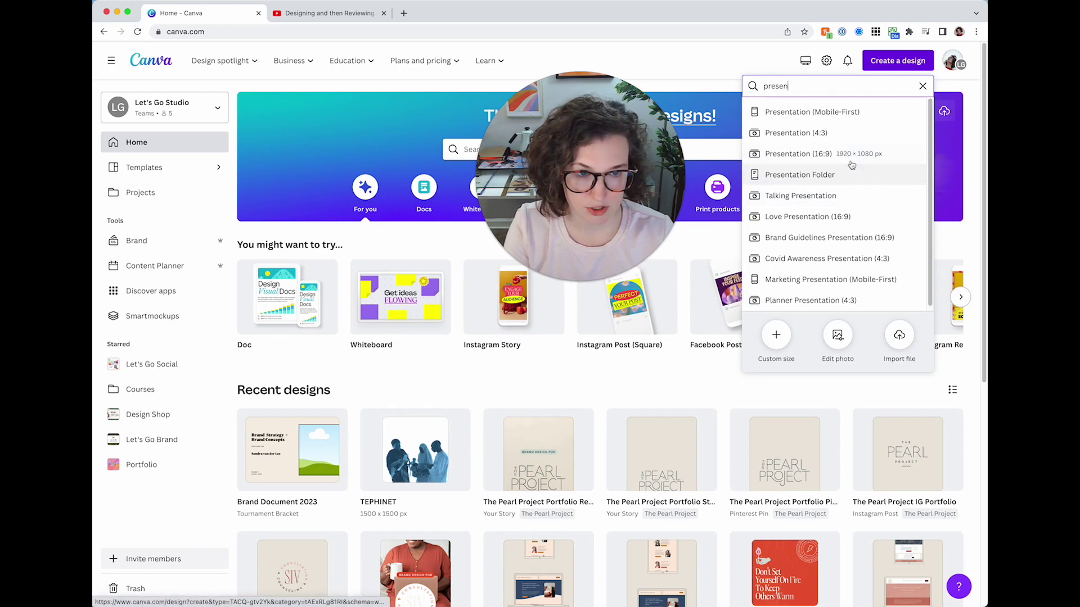
pyautogui.click(887, 156)
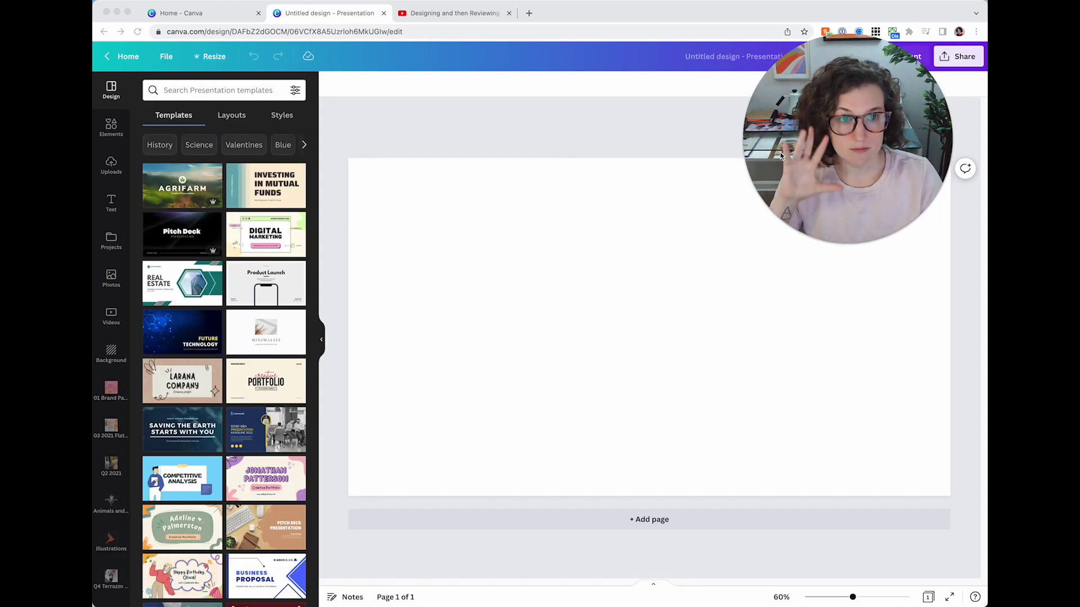
# - Return to the Canva home tab, dismiss the search suggestions, and select Home in the sidebar
pyautogui.moveTo(780, 156); pyautogui.dragTo(515, 219)
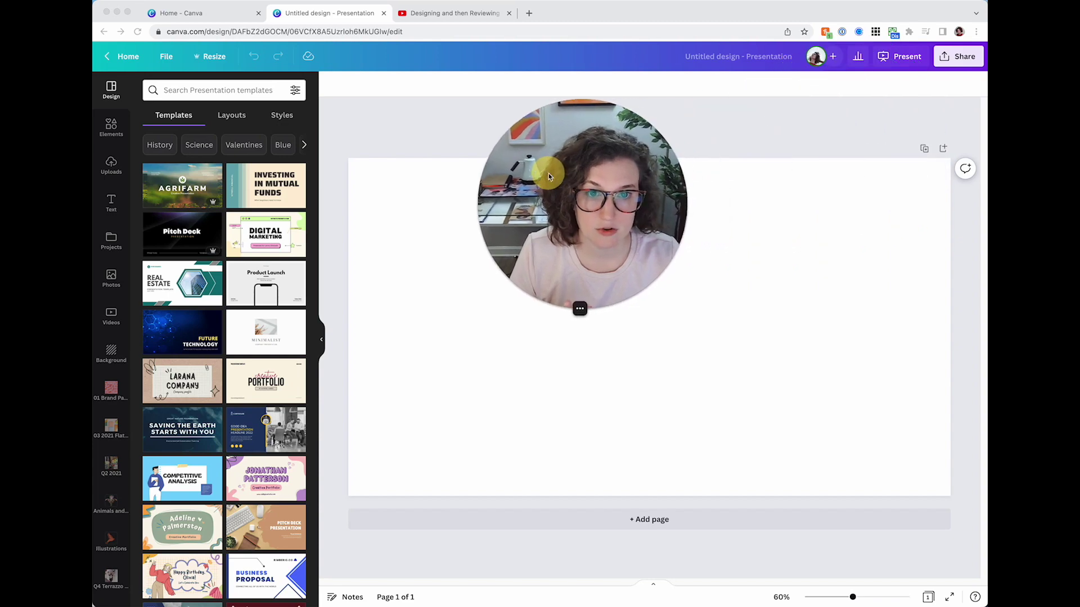
pyautogui.click(185, 14)
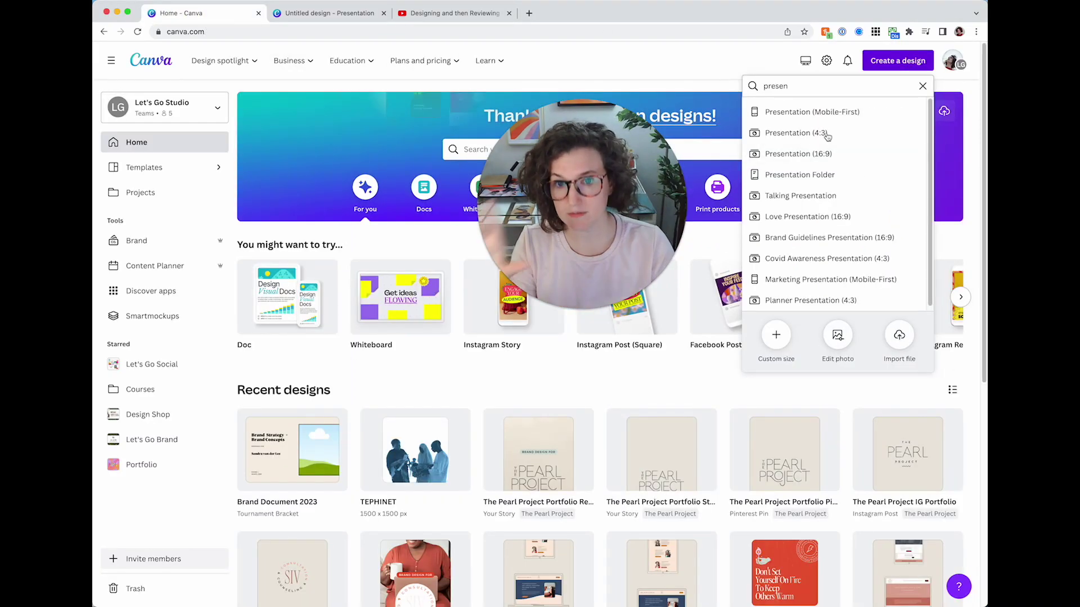
pyautogui.press('Escape')
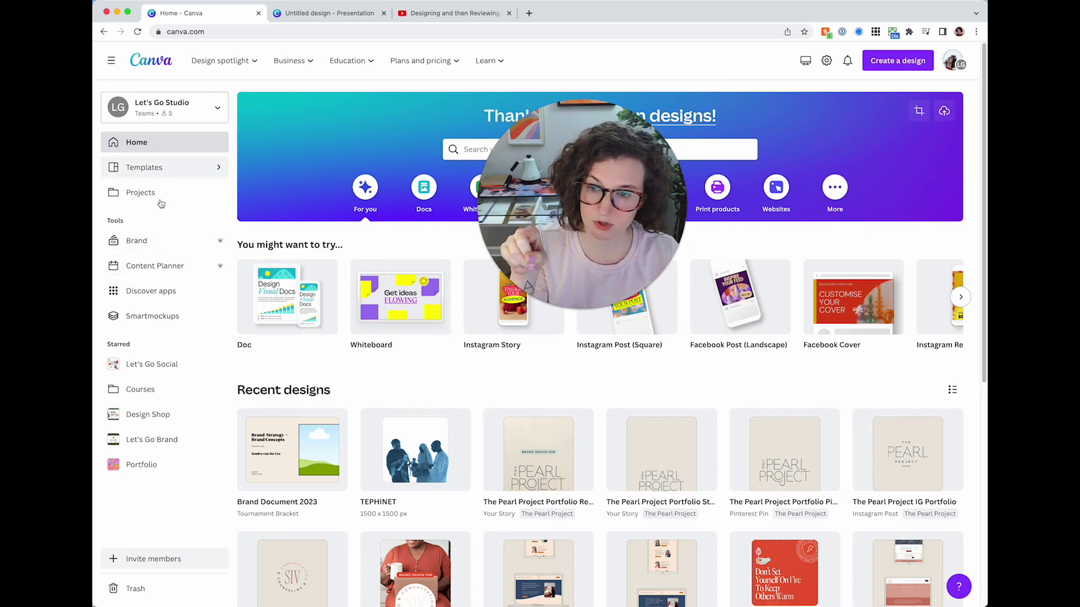
pyautogui.moveTo(568, 242); pyautogui.dragTo(339, 270)
pyautogui.click(176, 138)
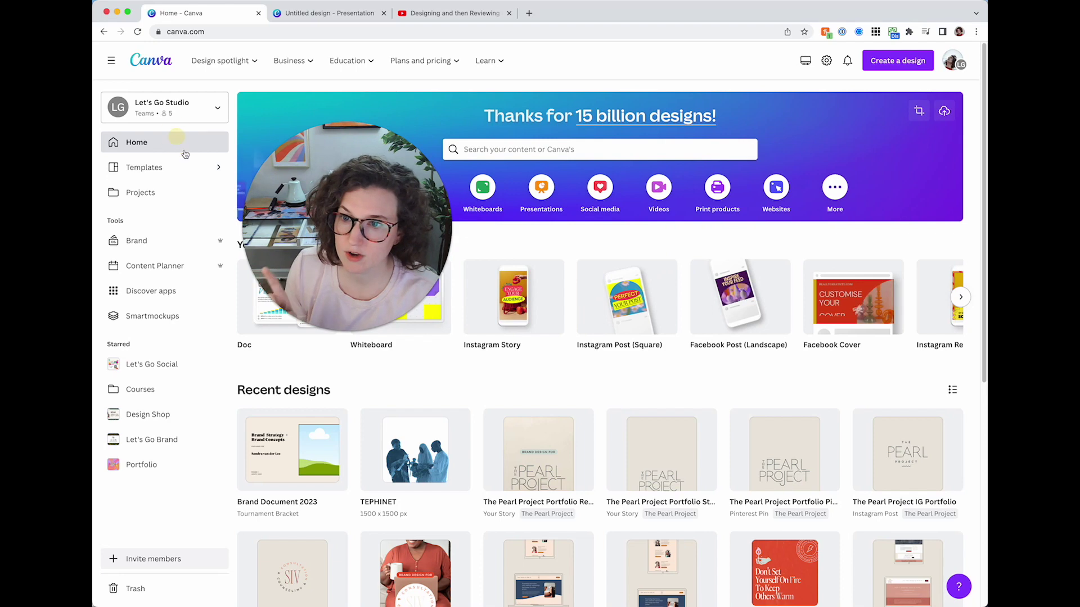
pyautogui.click(213, 169)
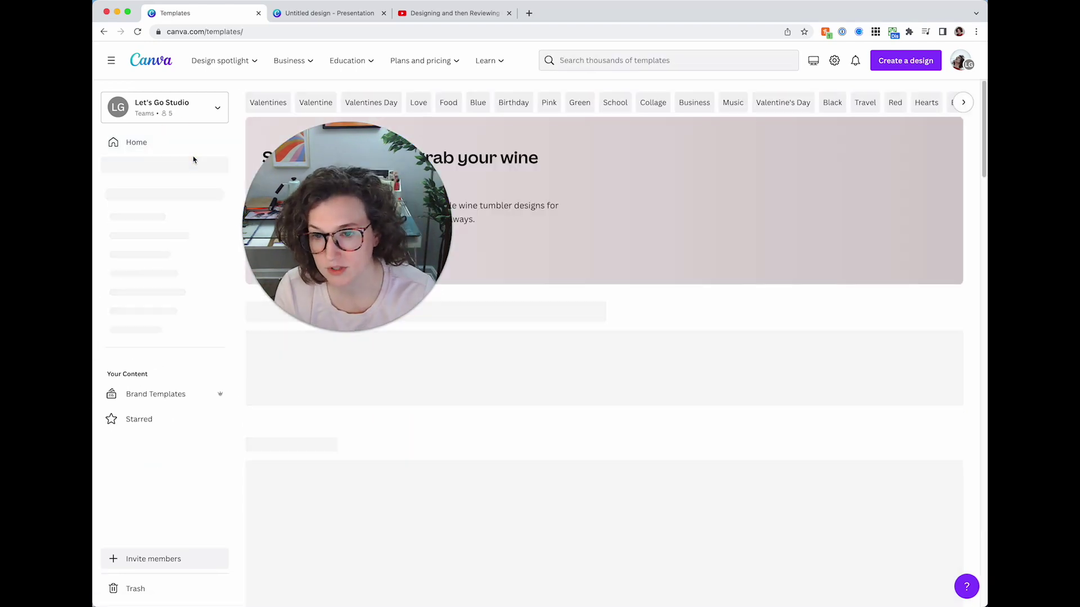
pyautogui.scroll(-5, 636, 230)
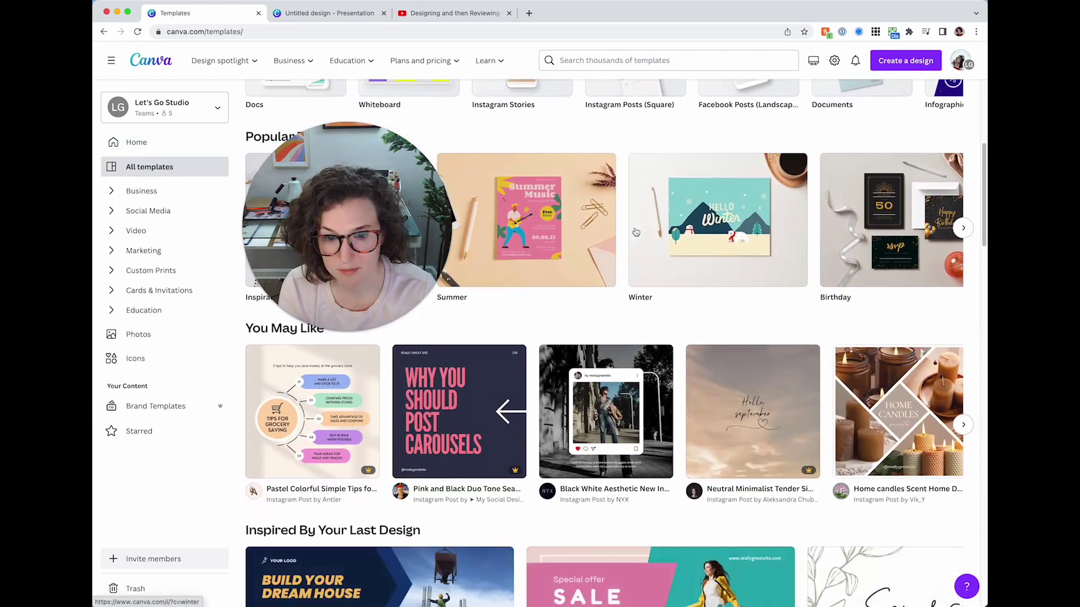
pyautogui.scroll(-3, 635, 232)
pyautogui.scroll(8, 630, 231)
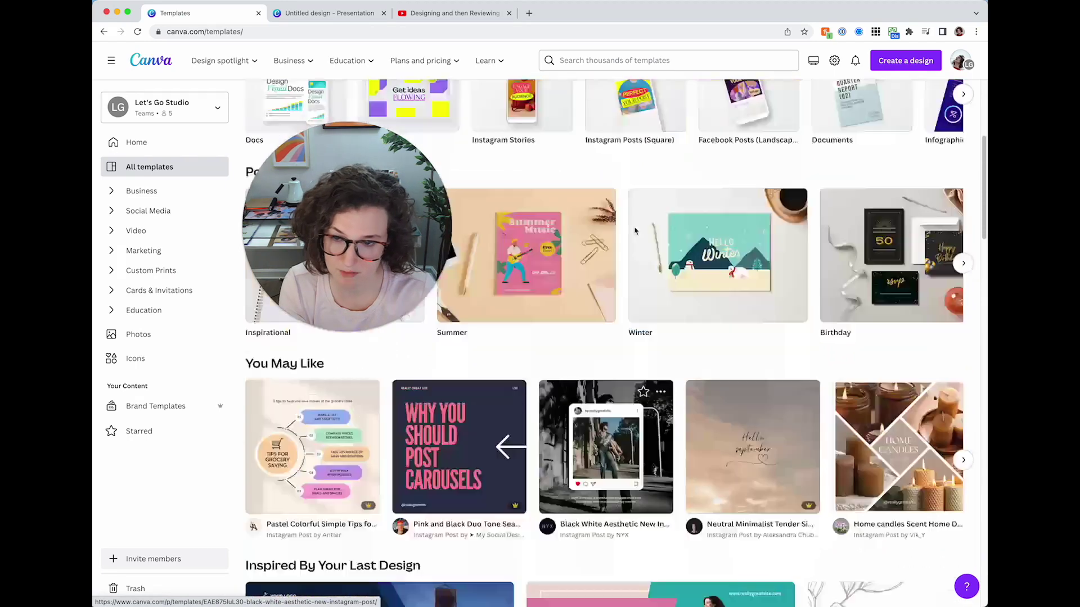
pyautogui.click(134, 144)
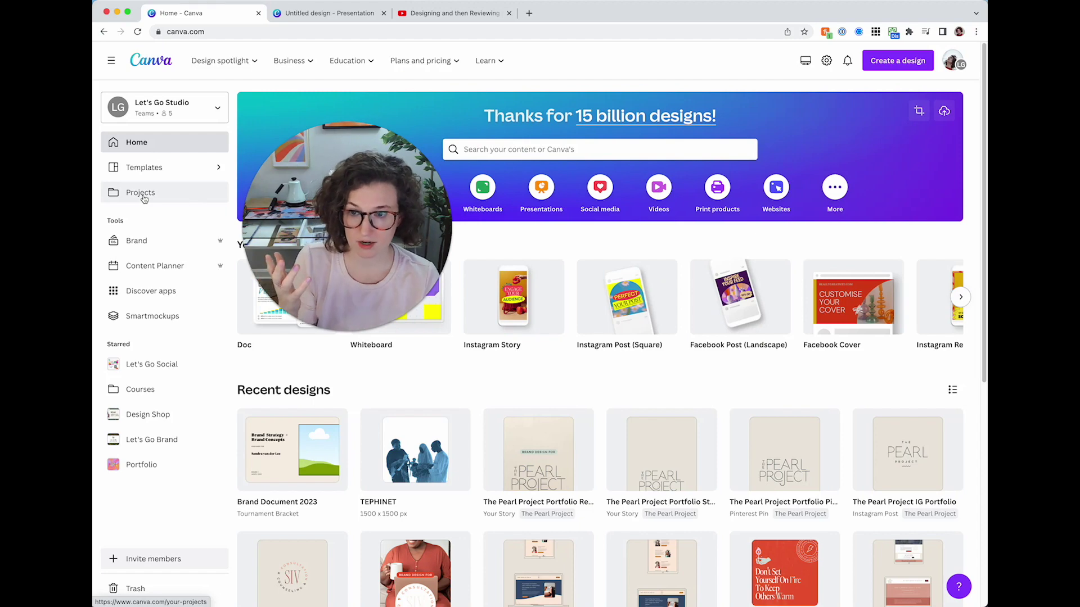
# - In Projects, expand the full folder list and open the Let's Go Brand folder
pyautogui.click(140, 193)
pyautogui.moveTo(330, 206); pyautogui.dragTo(520, 202)
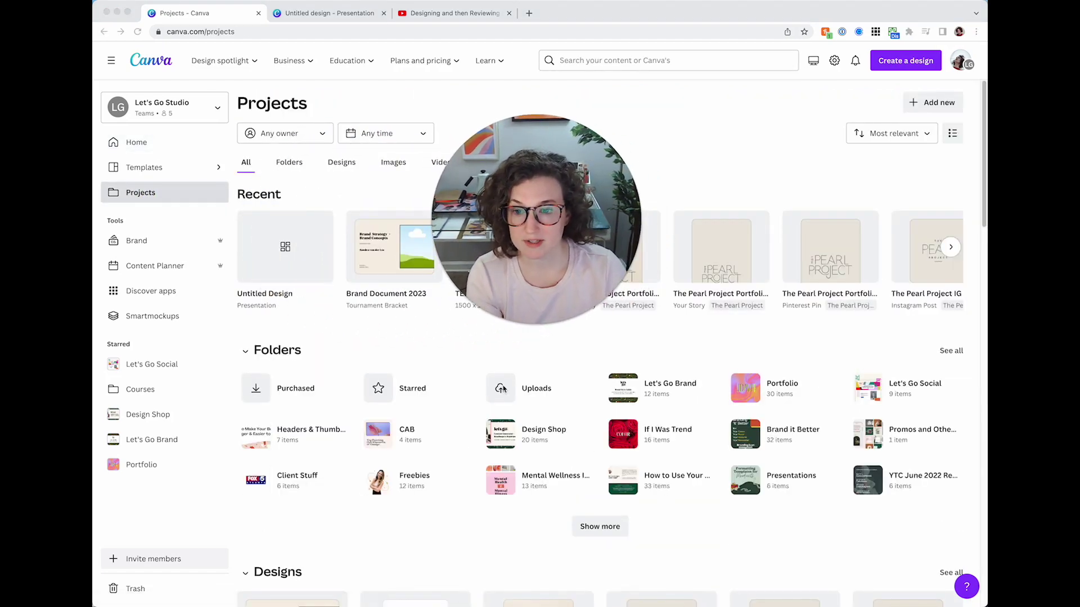
pyautogui.click(618, 527)
pyautogui.scroll(-2, 595, 469)
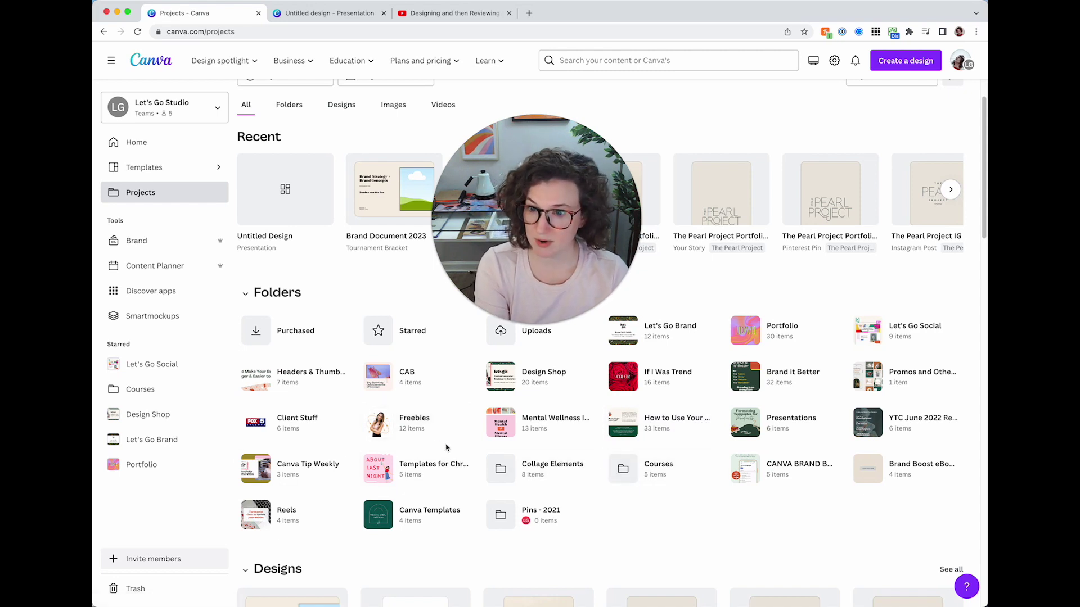
pyautogui.click(647, 336)
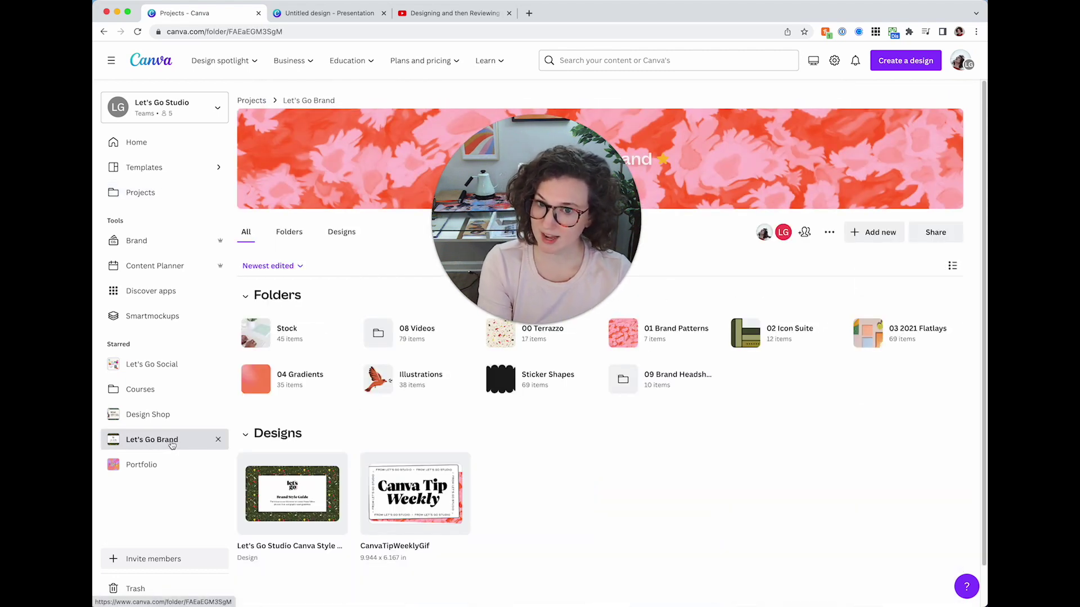
# - Unstar and then re-star the Let's Go Brand folder from its header
pyautogui.moveTo(456, 240); pyautogui.dragTo(489, 358)
pyautogui.click(664, 162)
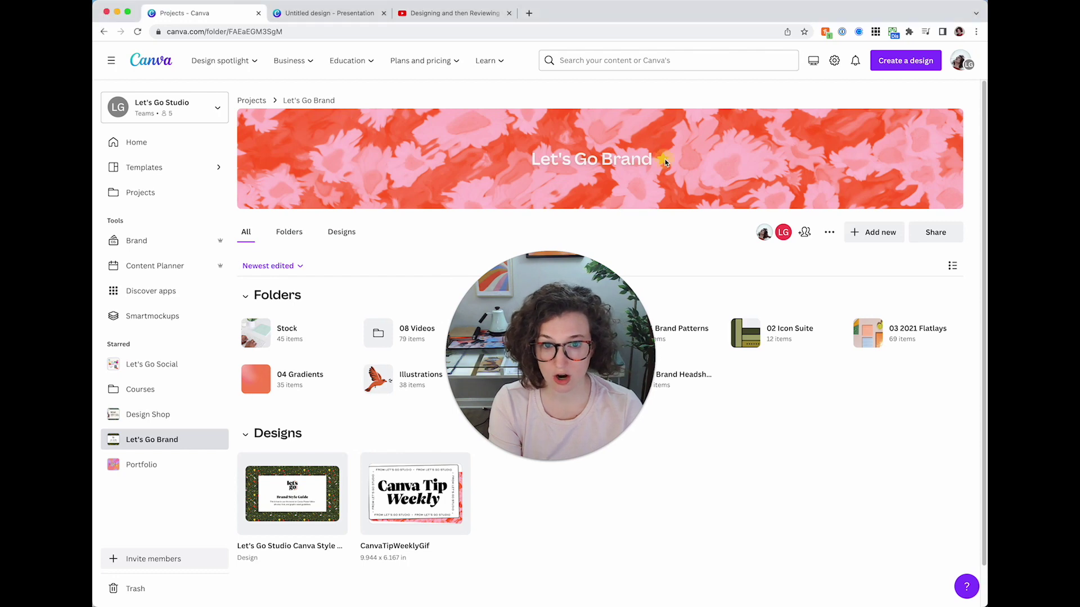
pyautogui.click(663, 161)
pyautogui.click(664, 165)
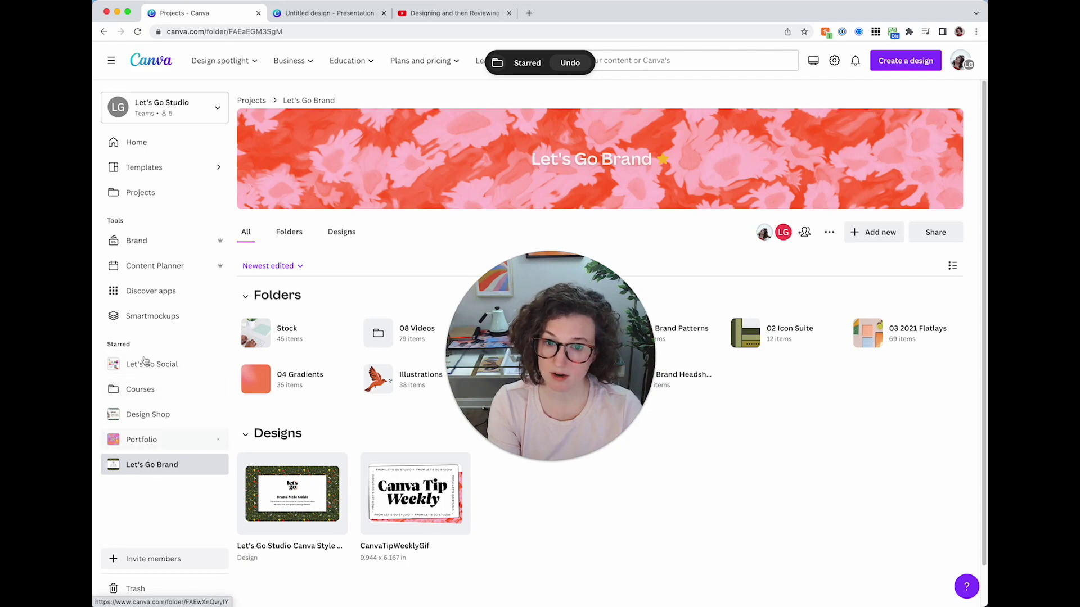
# - Remove Let's Go Brand from the Starred list, then undo so it stays starred
pyautogui.click(217, 414)
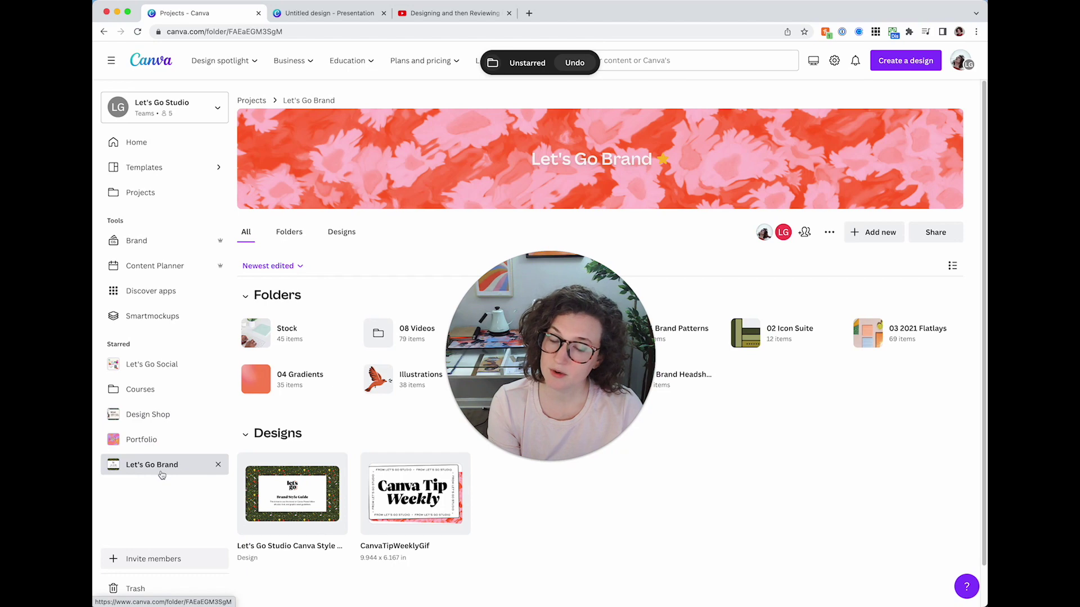
pyautogui.moveTo(556, 319); pyautogui.dragTo(784, 453)
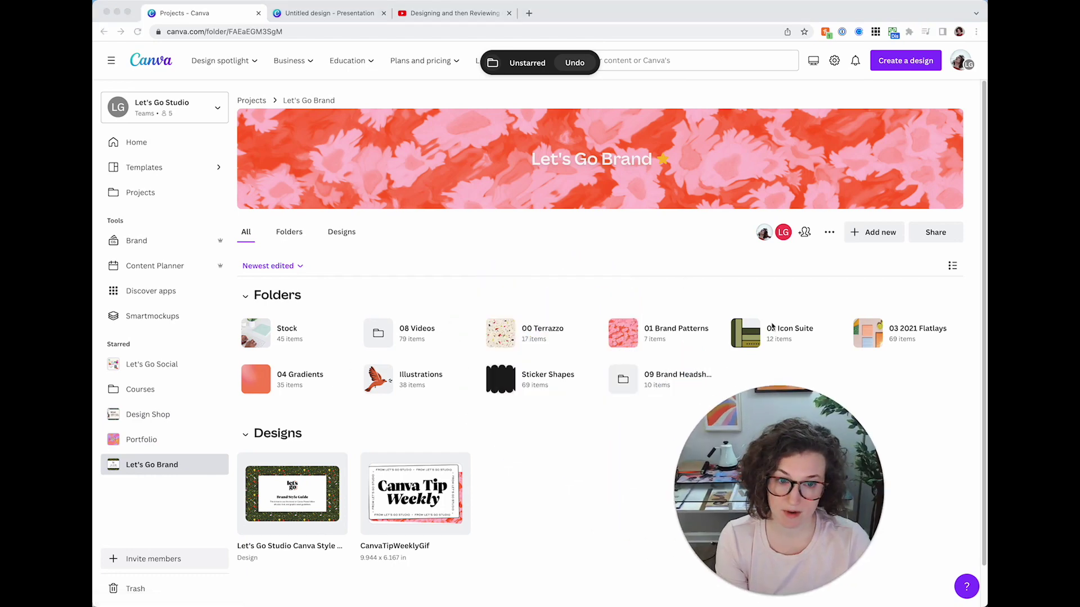
pyautogui.click(369, 289)
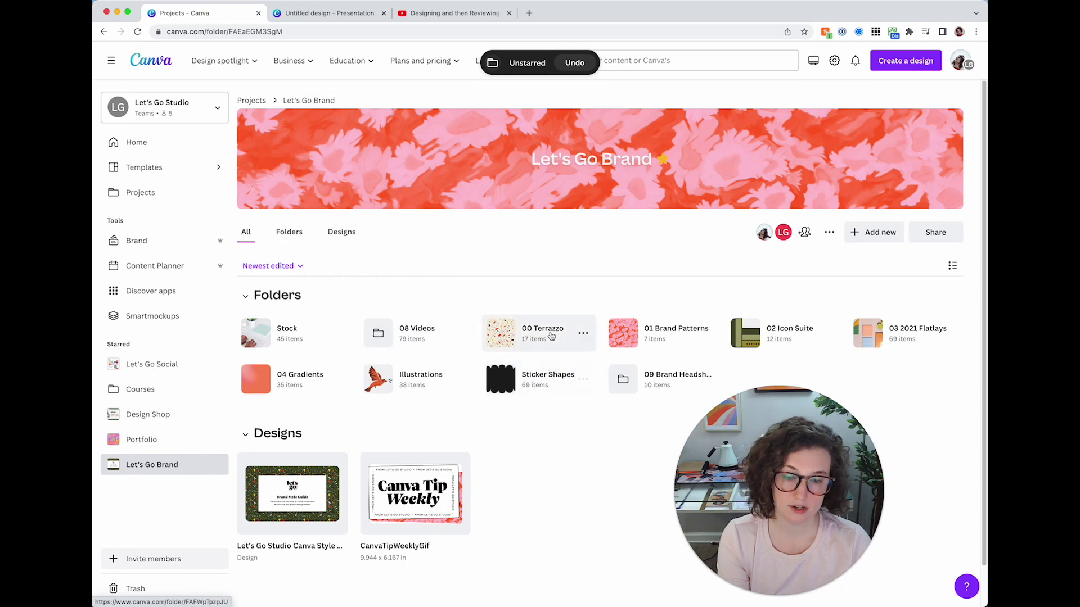
pyautogui.click(623, 376)
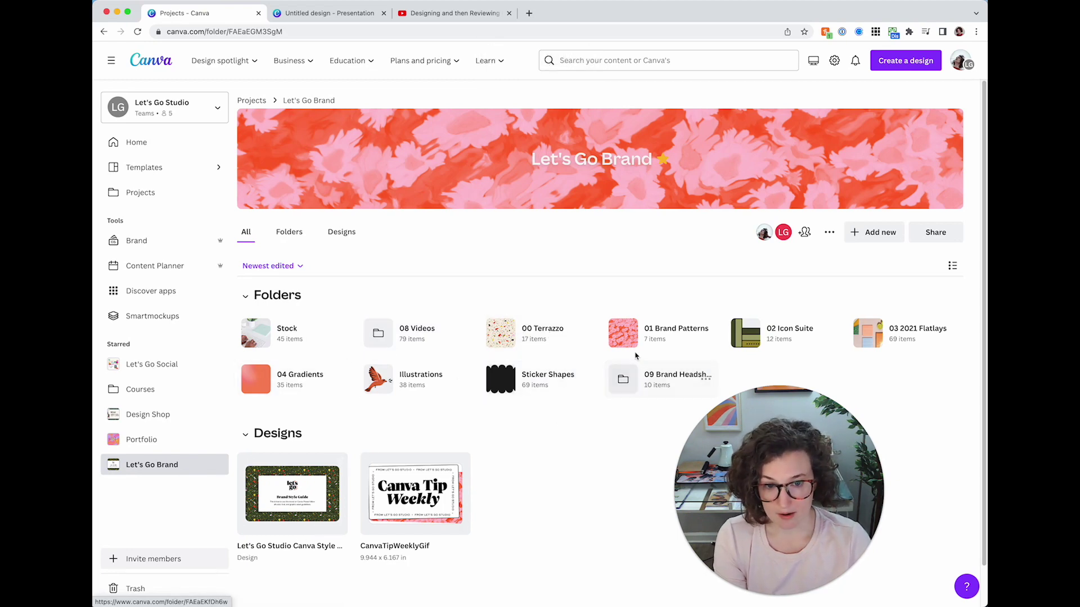
pyautogui.moveTo(807, 489); pyautogui.dragTo(647, 251)
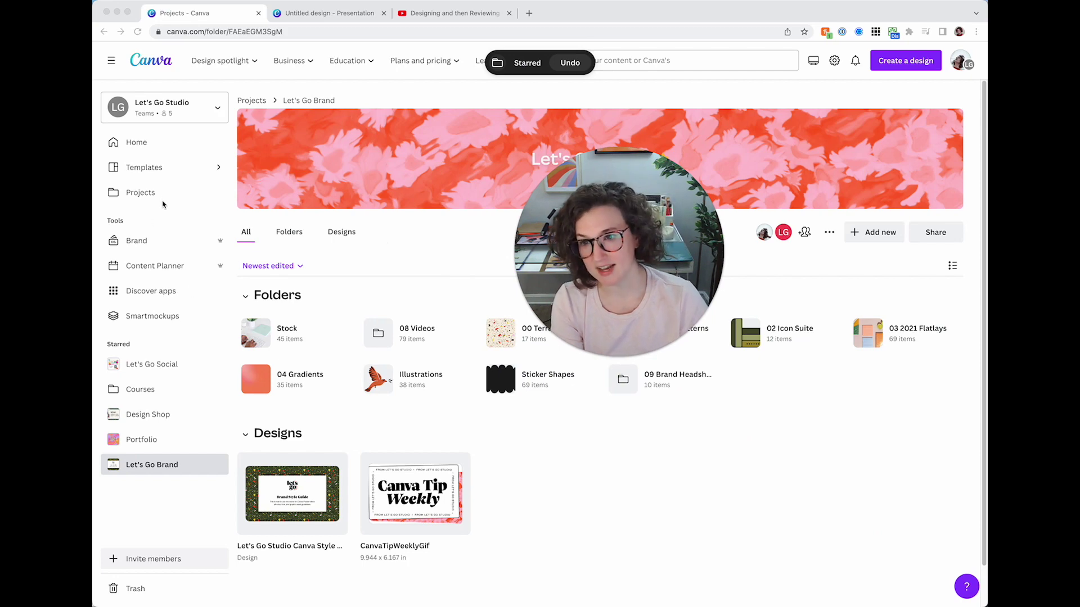
# - Open Projects and scroll through its Designs, Images and Videos sections, then back to the top
pyautogui.click(131, 191)
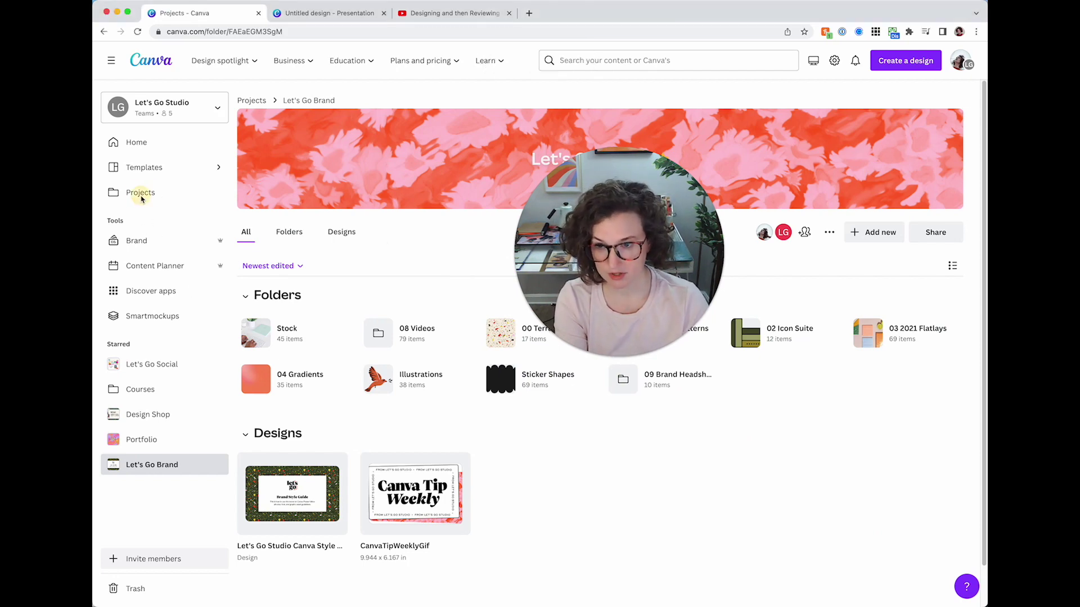
pyautogui.scroll(-4, 345, 373)
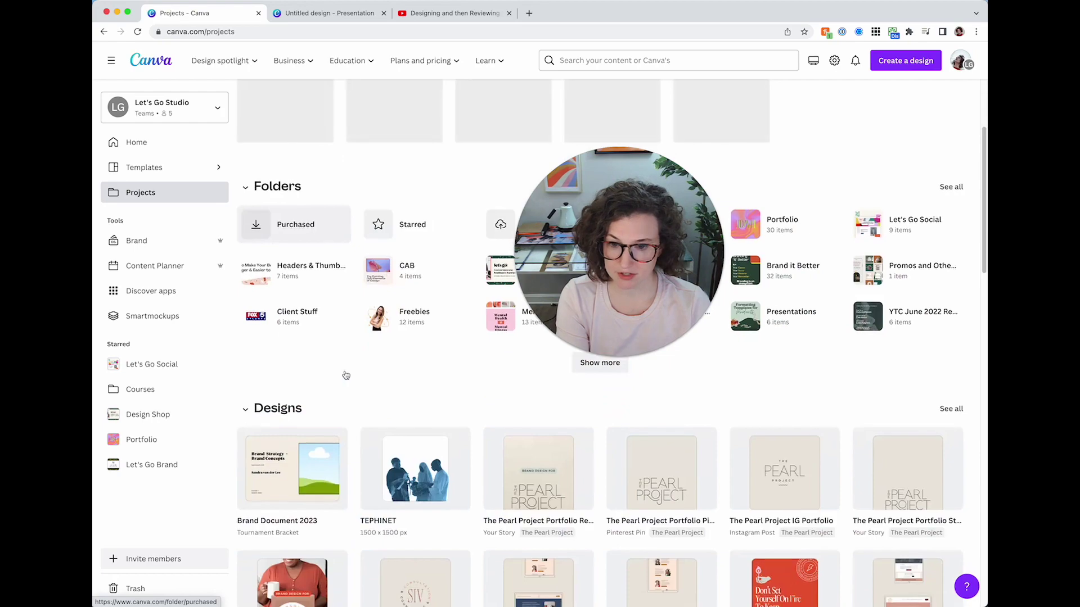
pyautogui.scroll(-8, 592, 433)
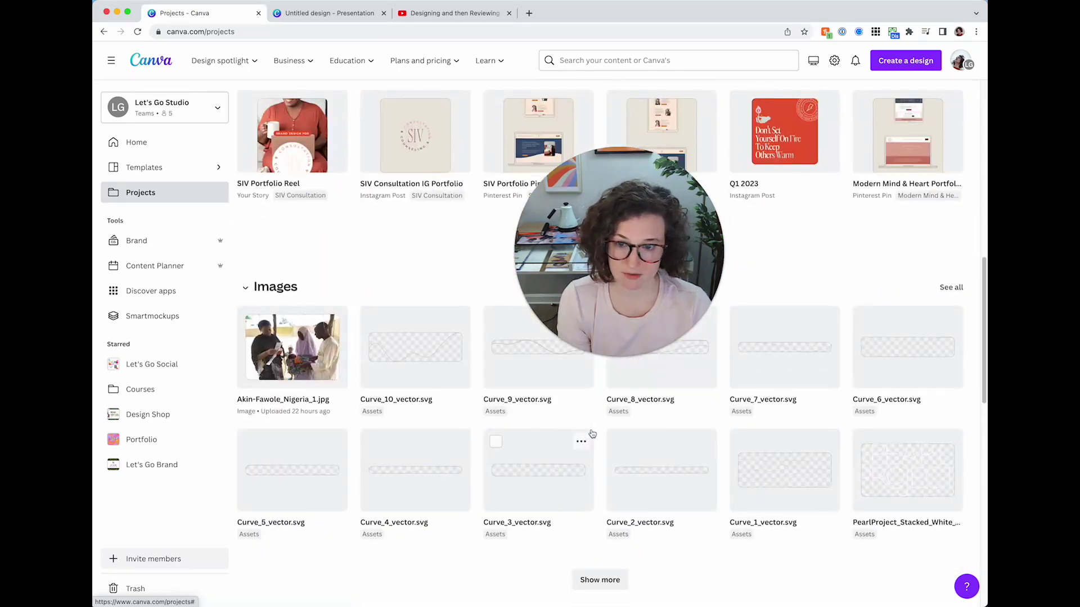
pyautogui.scroll(-12, 424, 418)
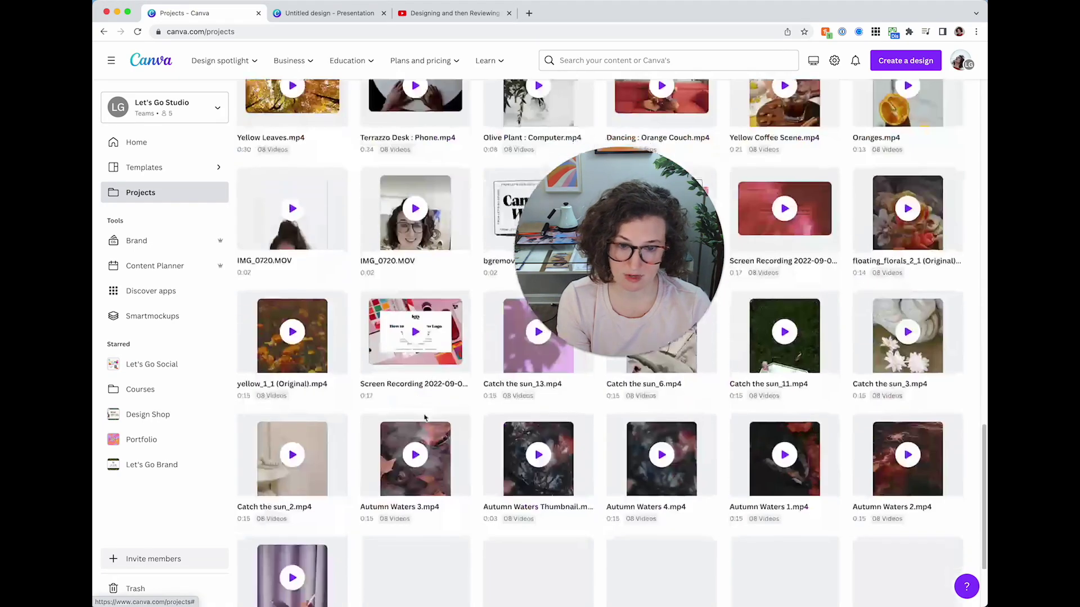
pyautogui.scroll(20, 425, 418)
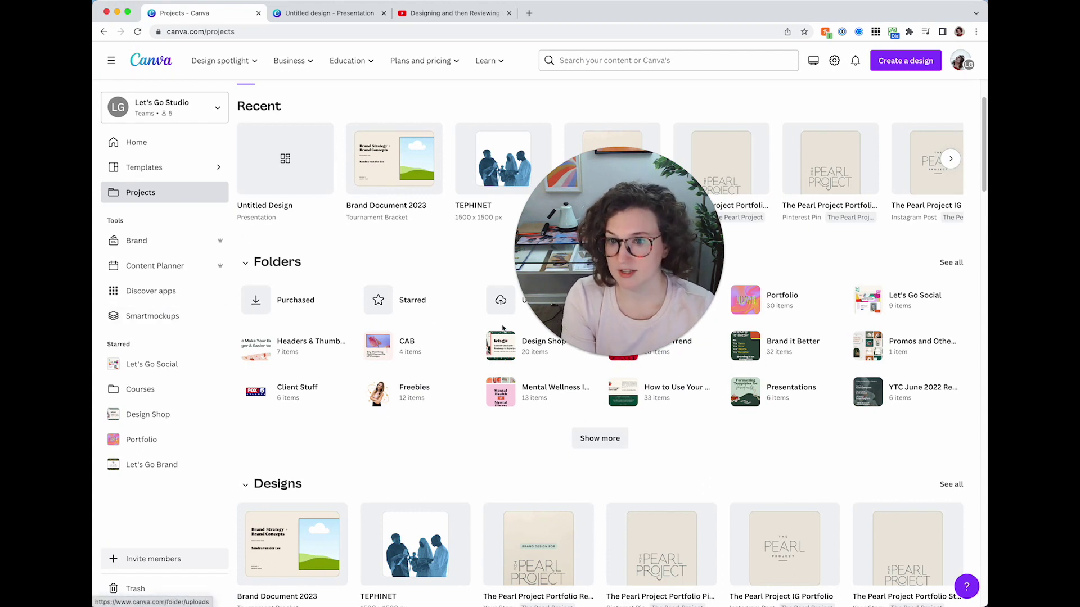
pyautogui.scroll(2, 308, 289)
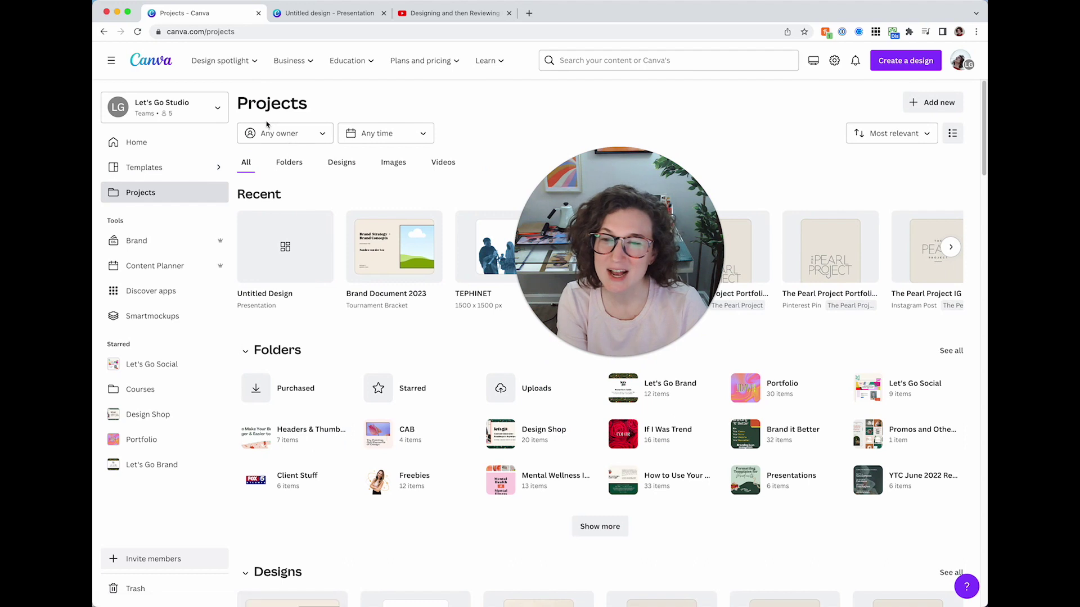
pyautogui.click(292, 135)
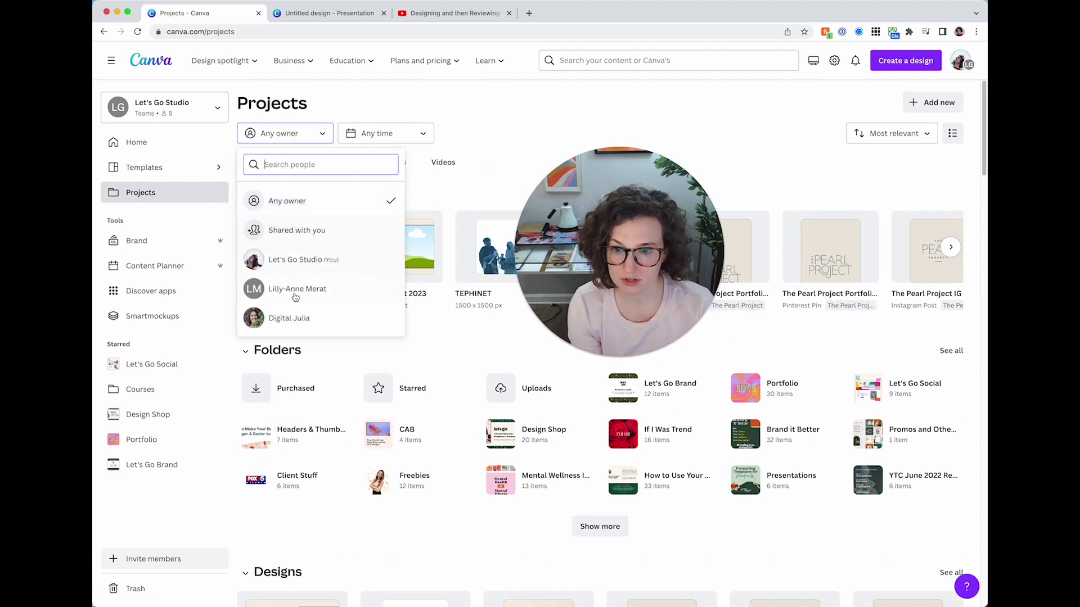
pyautogui.click(476, 101)
pyautogui.click(410, 132)
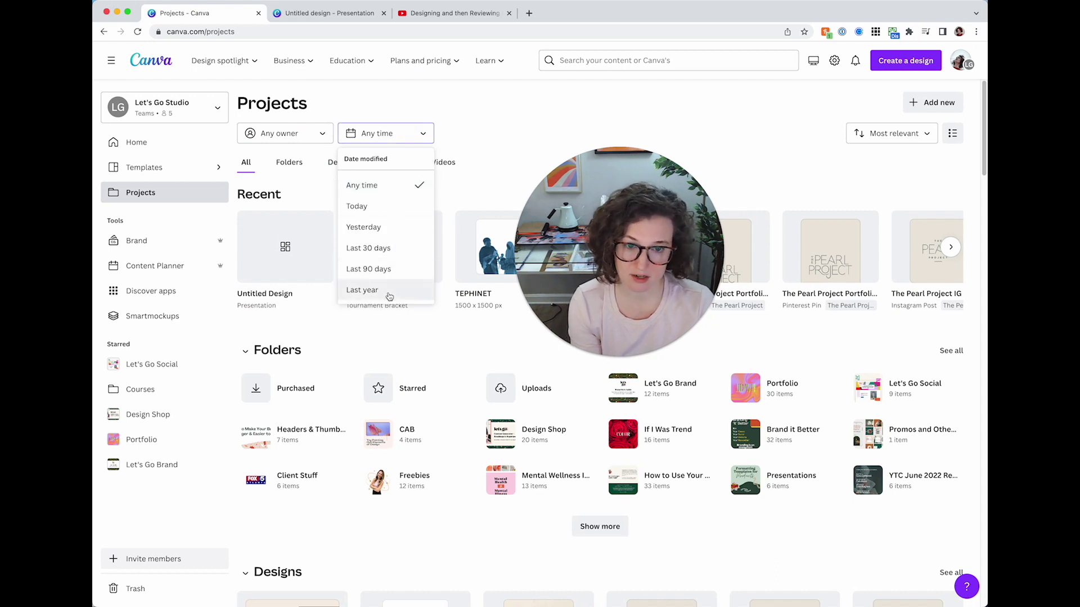
pyautogui.click(490, 89)
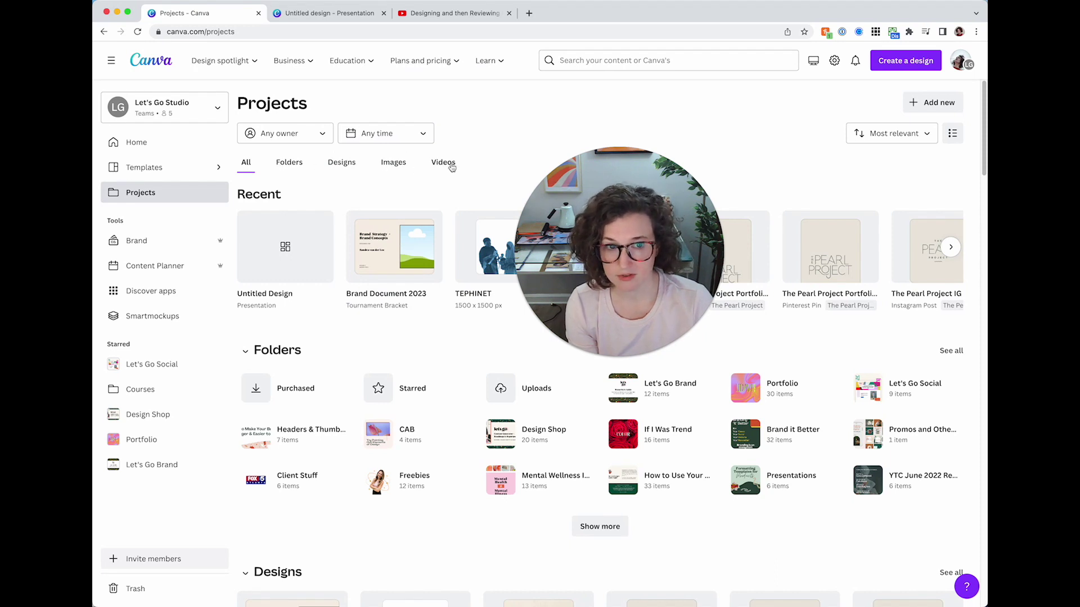
pyautogui.click(870, 144)
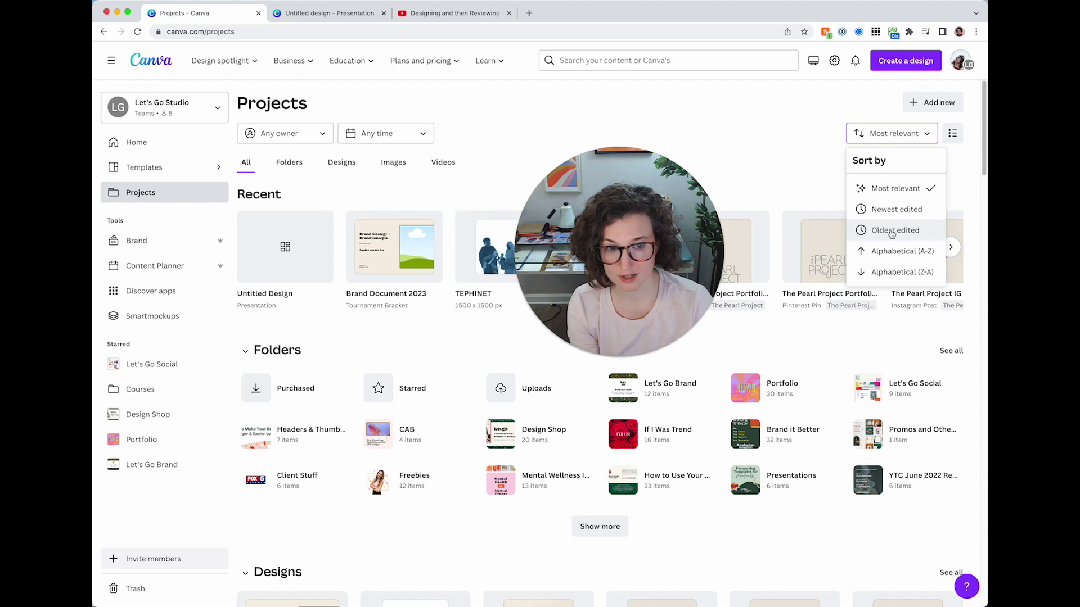
pyautogui.click(754, 101)
pyautogui.click(956, 134)
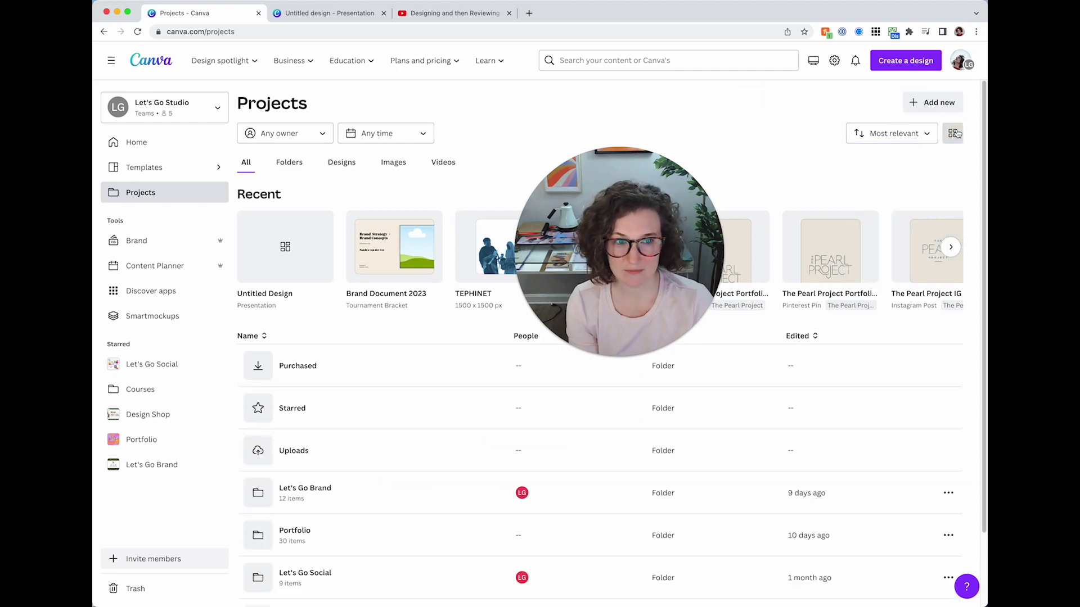
pyautogui.click(956, 133)
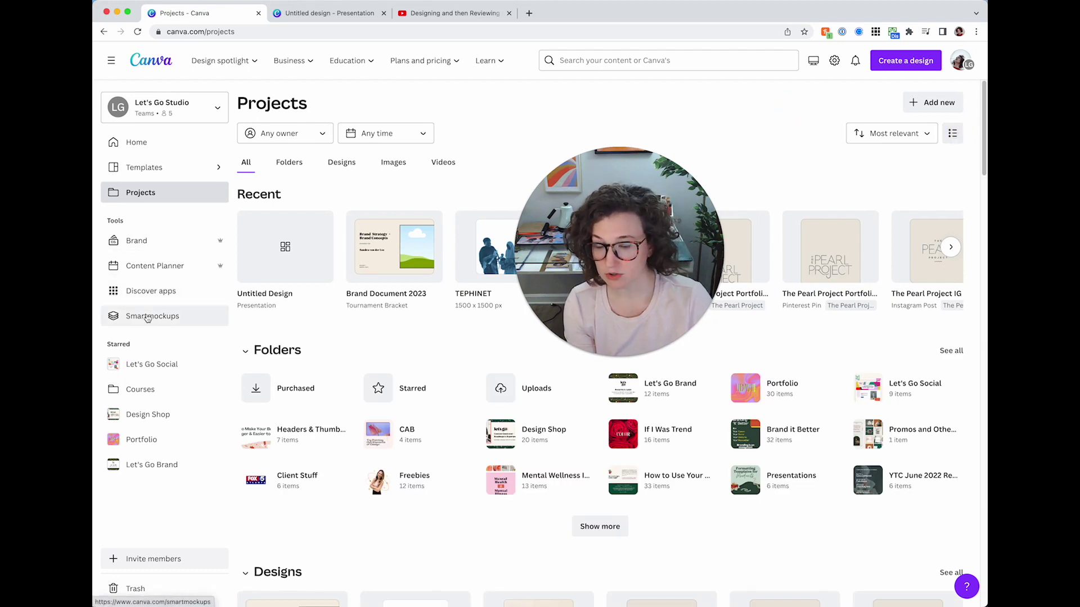
pyautogui.click(151, 243)
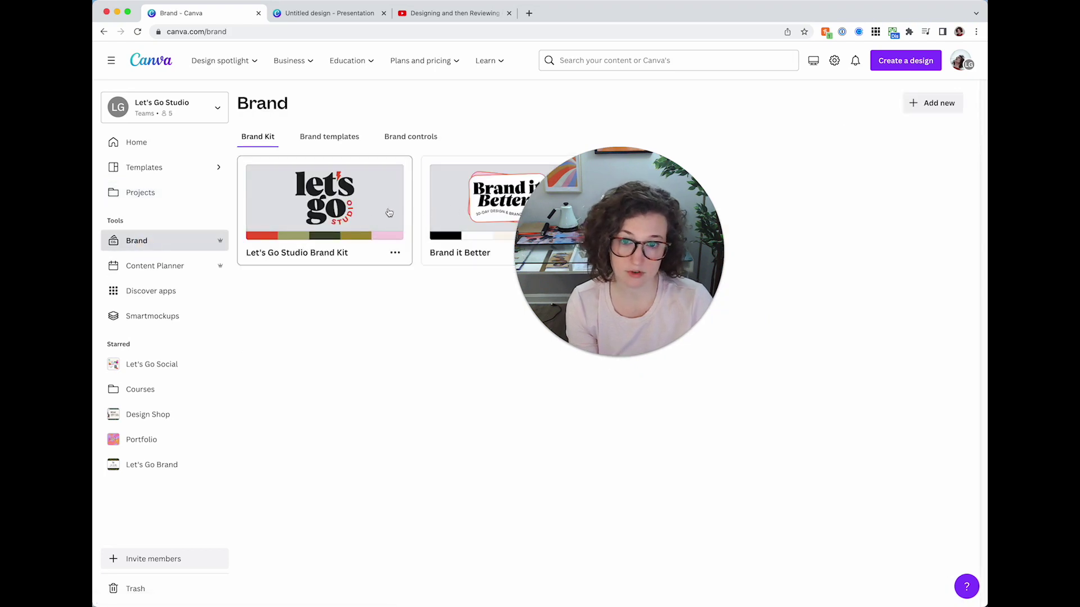
# - View Brand Templates and Brand Controls, toggling the brand-colours-only restriction on and back off
pyautogui.moveTo(565, 239); pyautogui.dragTo(648, 279)
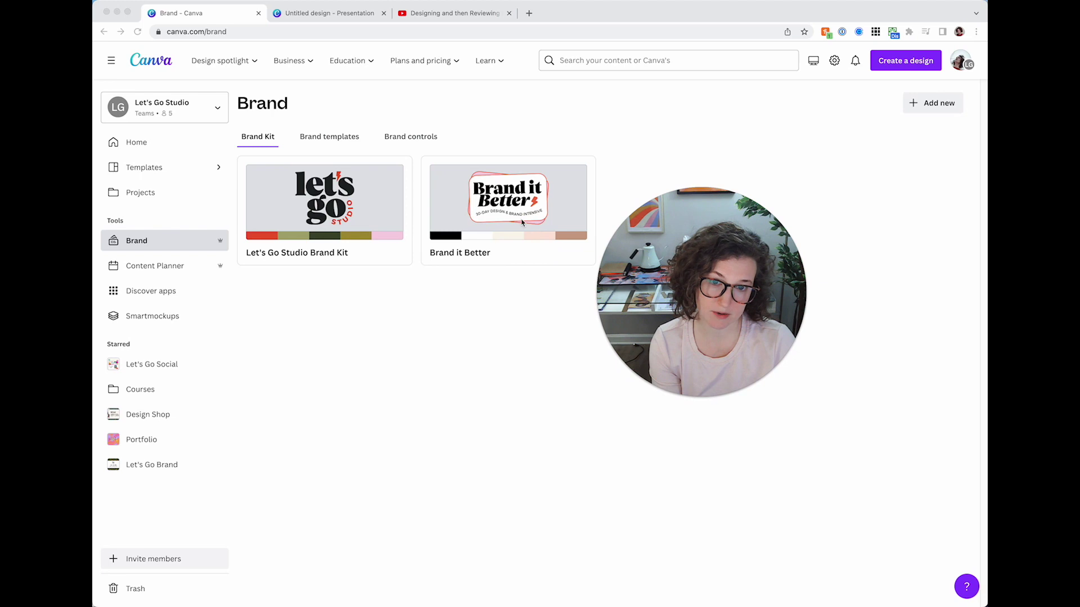
pyautogui.moveTo(729, 291); pyautogui.dragTo(645, 212)
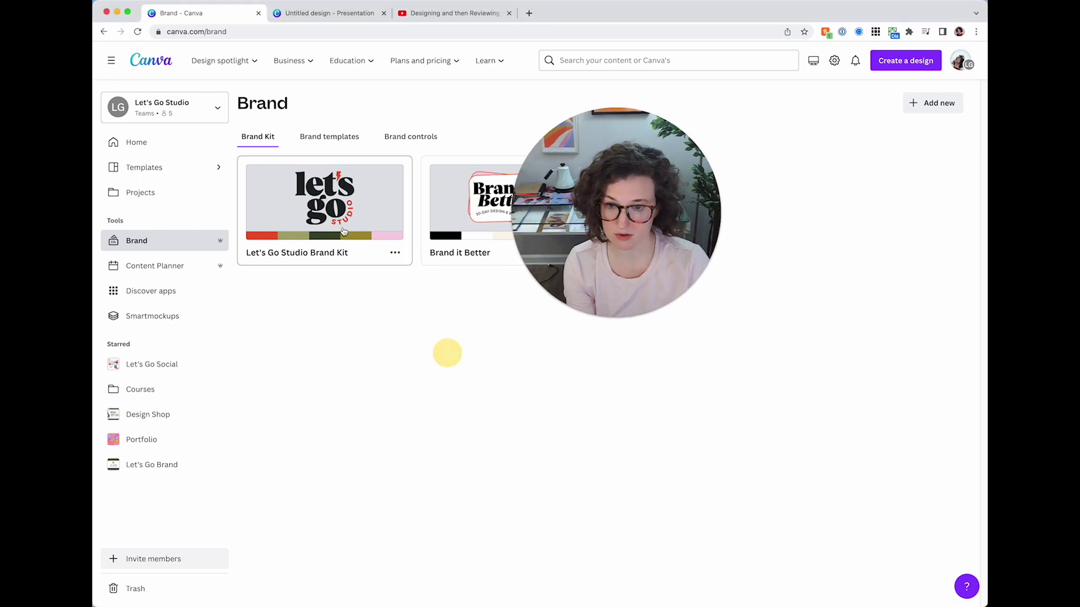
pyautogui.click(315, 141)
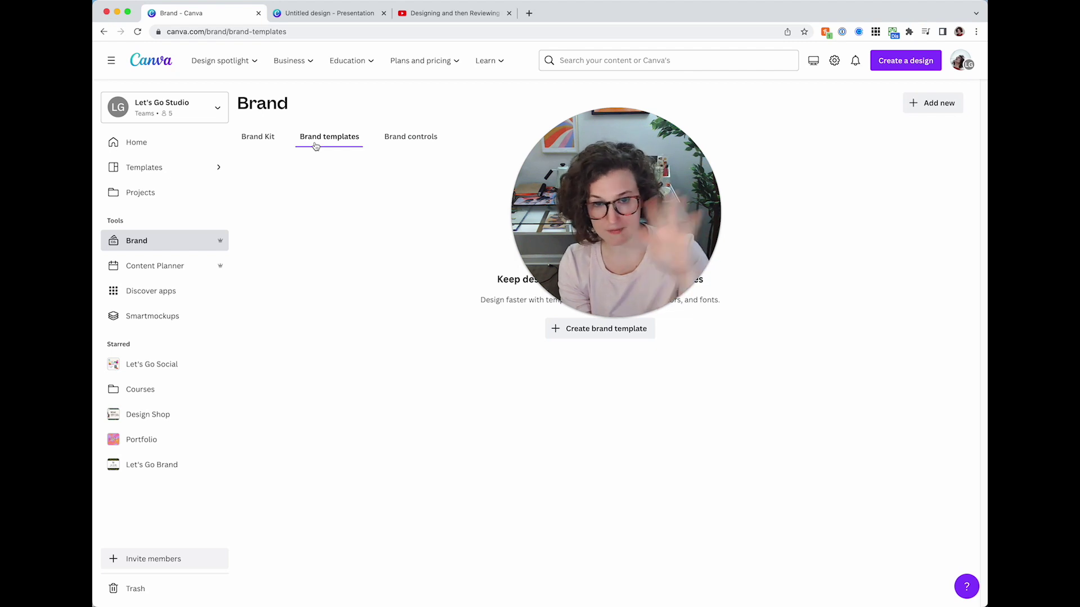
pyautogui.click(385, 147)
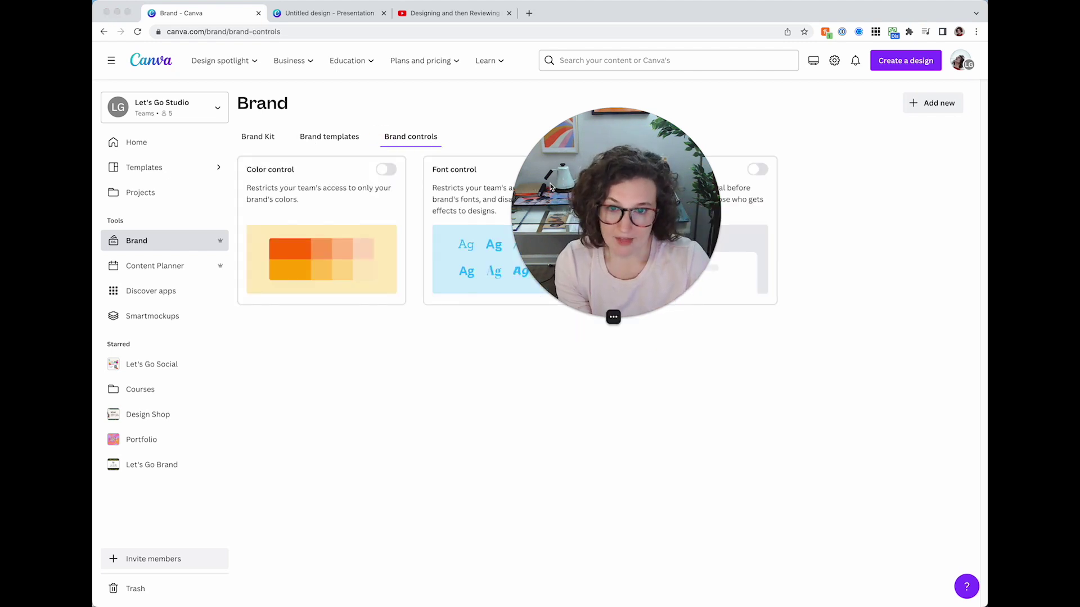
pyautogui.moveTo(534, 186); pyautogui.dragTo(670, 257)
pyautogui.click(382, 350)
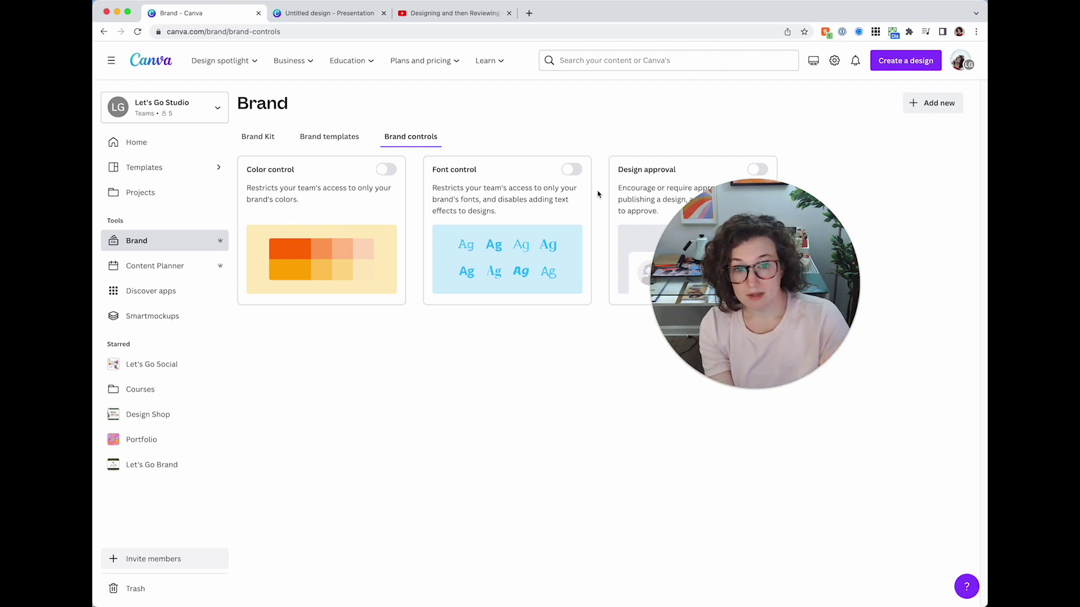
pyautogui.click(387, 171)
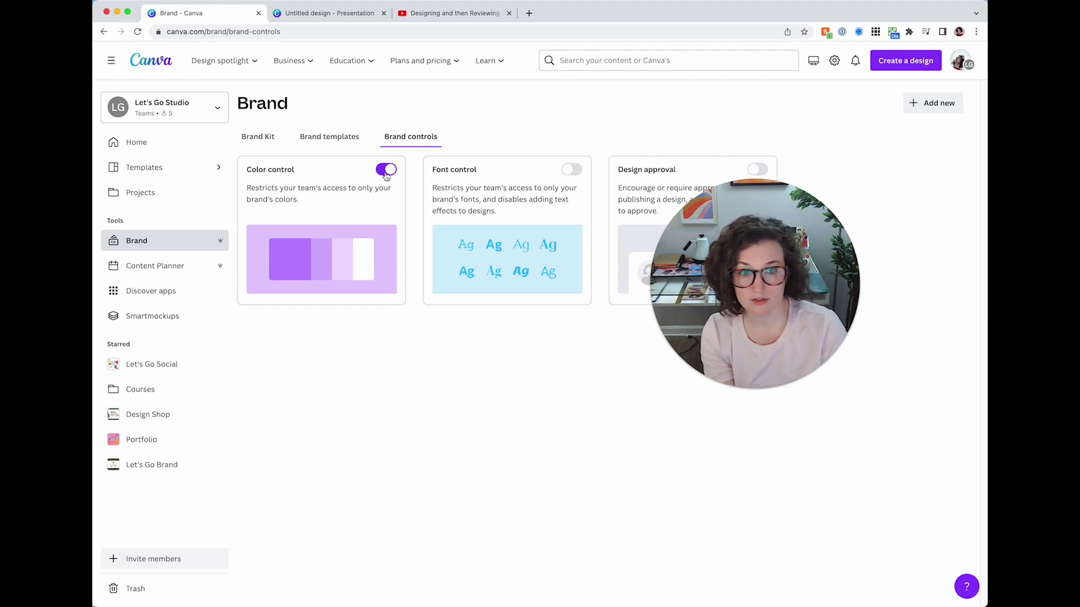
pyautogui.click(387, 171)
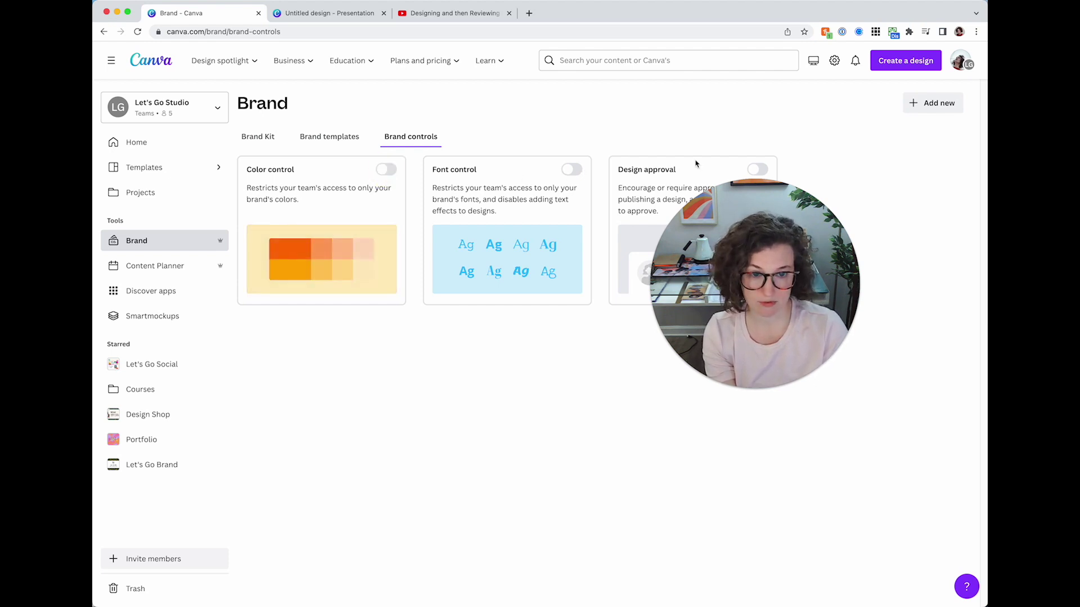
# - Review the Let's Go Studio Brand Kit's logos, colours and fonts, then open the Content Planner
pyautogui.click(264, 140)
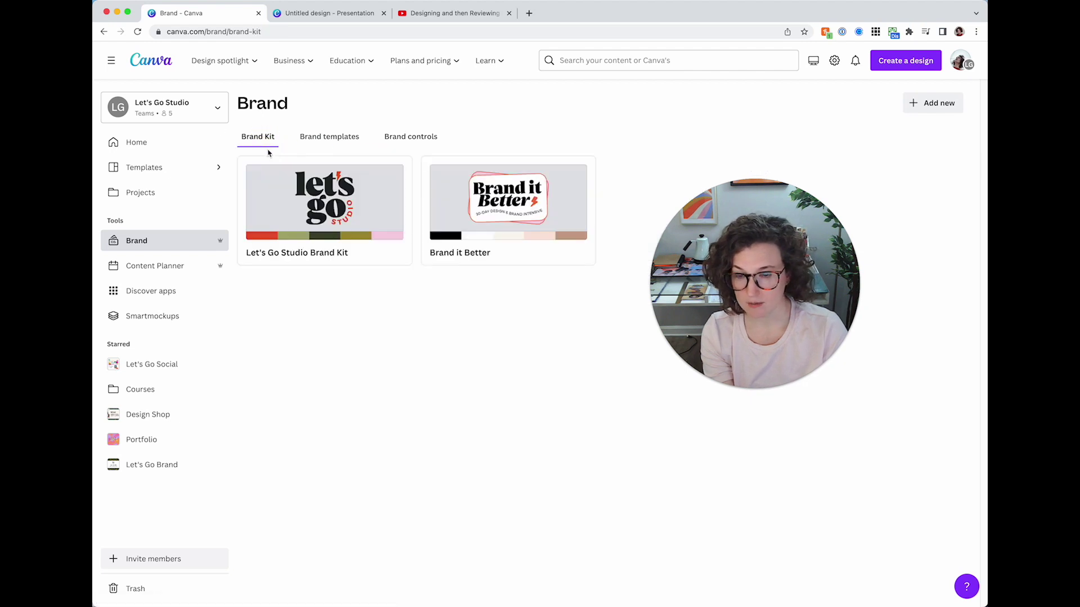
pyautogui.click(315, 243)
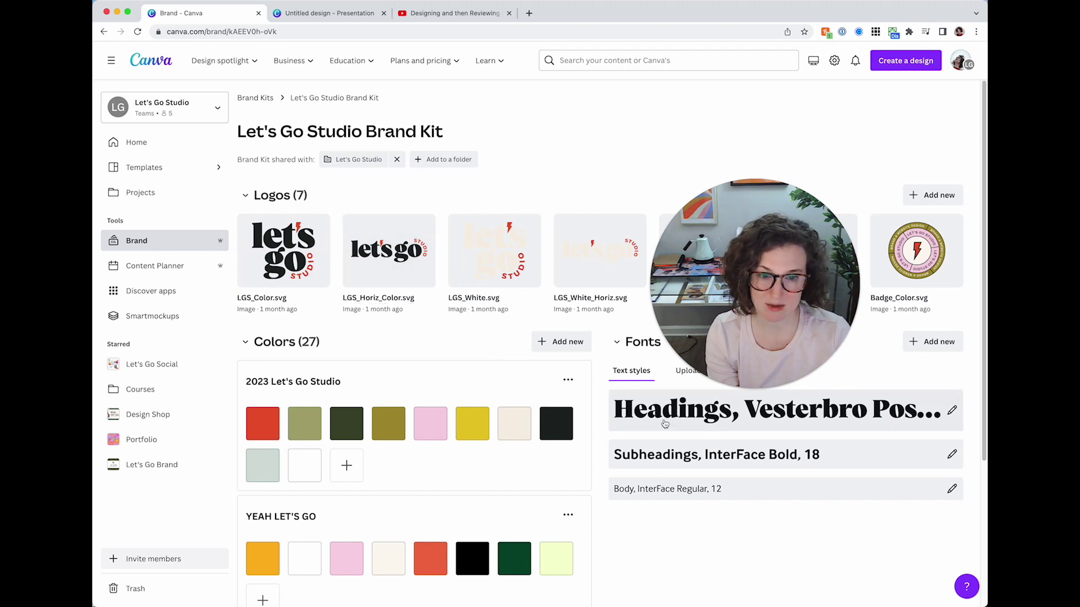
pyautogui.click(738, 382)
pyautogui.click(366, 362)
pyautogui.scroll(-4, 362, 506)
pyautogui.scroll(4, 354, 511)
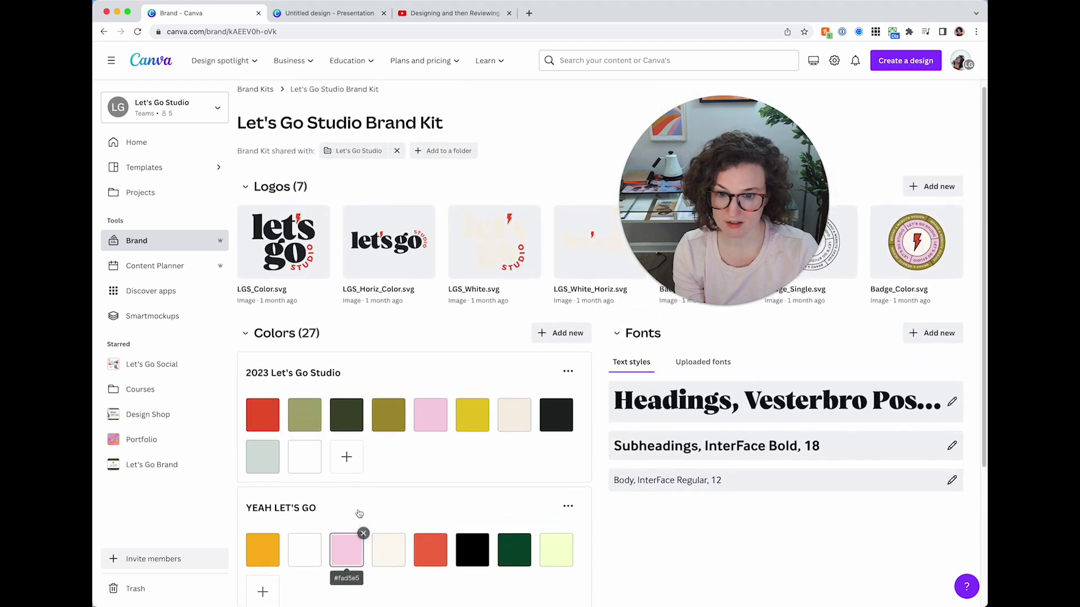
pyautogui.moveTo(728, 194); pyautogui.dragTo(565, 212)
pyautogui.click(150, 266)
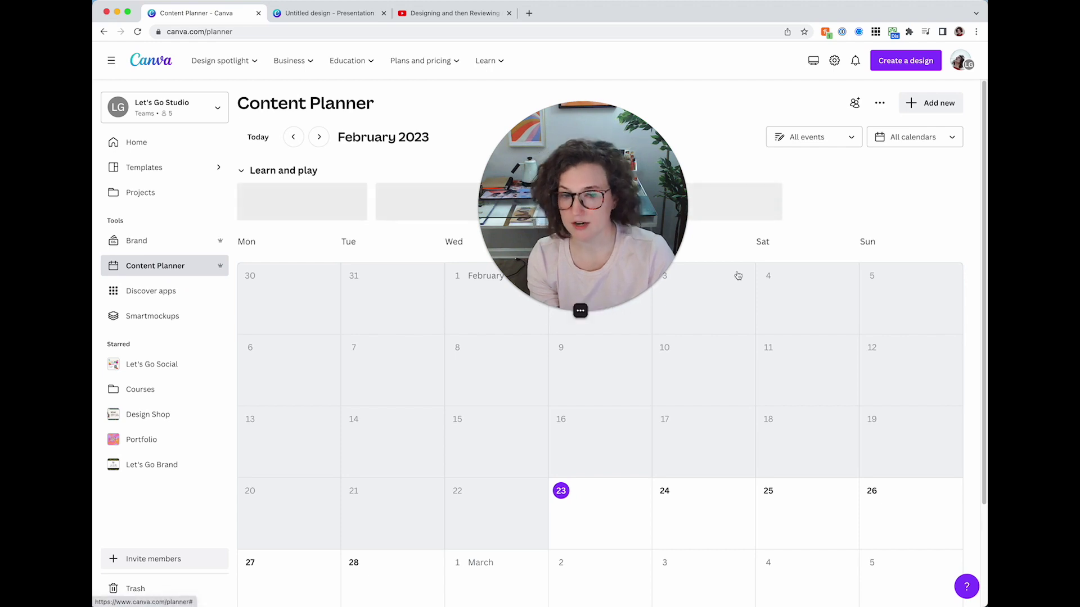
# - Browse the Discover apps page, then return to the presentation tab and select its blank slide
pyautogui.scroll(-3, 679, 413)
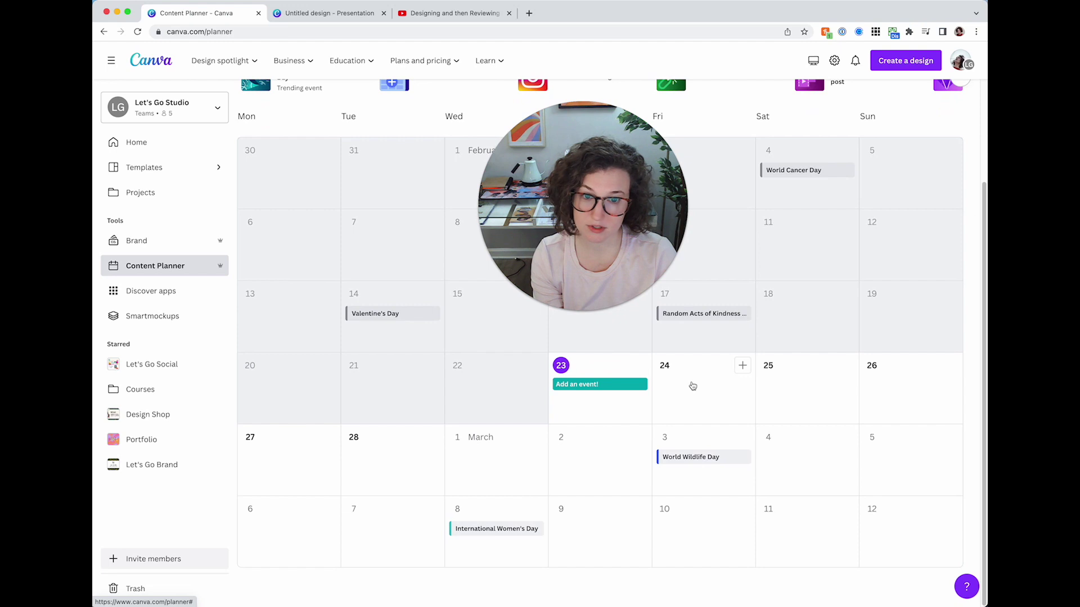
pyautogui.scroll(3, 693, 385)
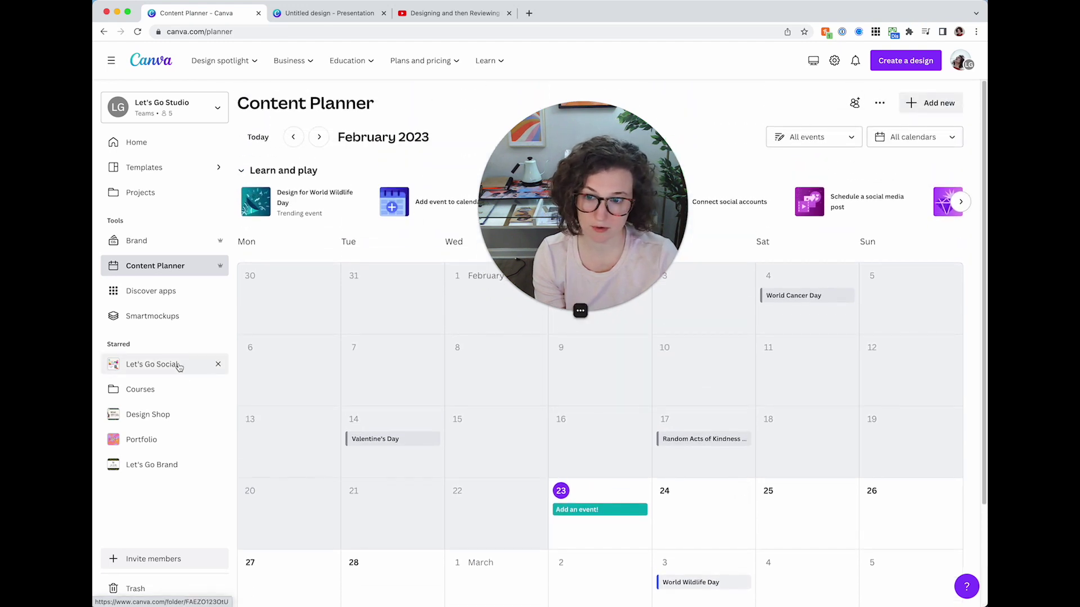
pyautogui.click(161, 293)
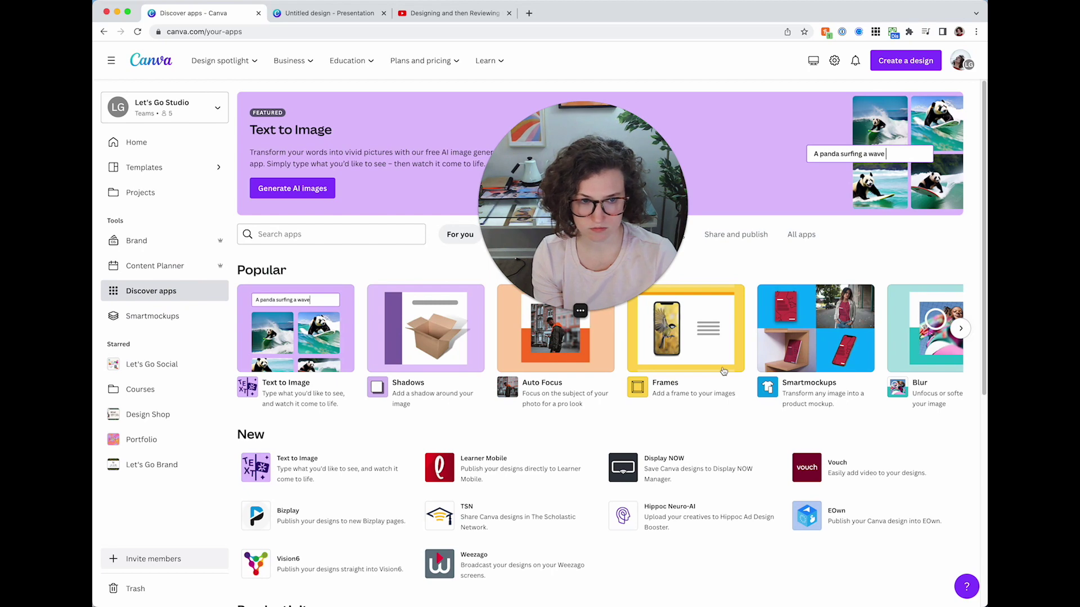
pyautogui.scroll(-6, 723, 371)
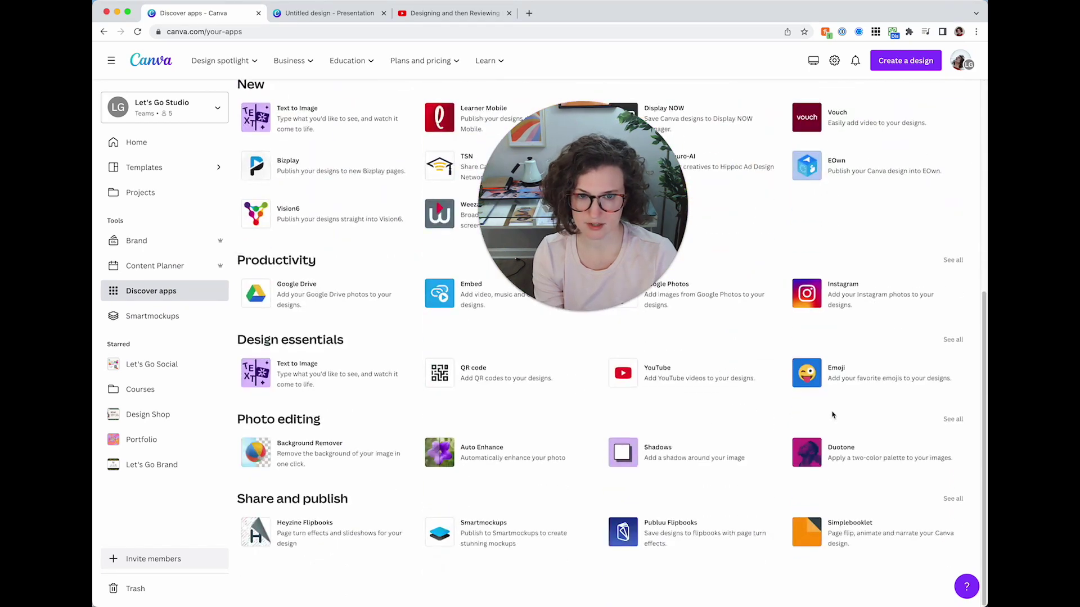
pyautogui.scroll(6, 782, 291)
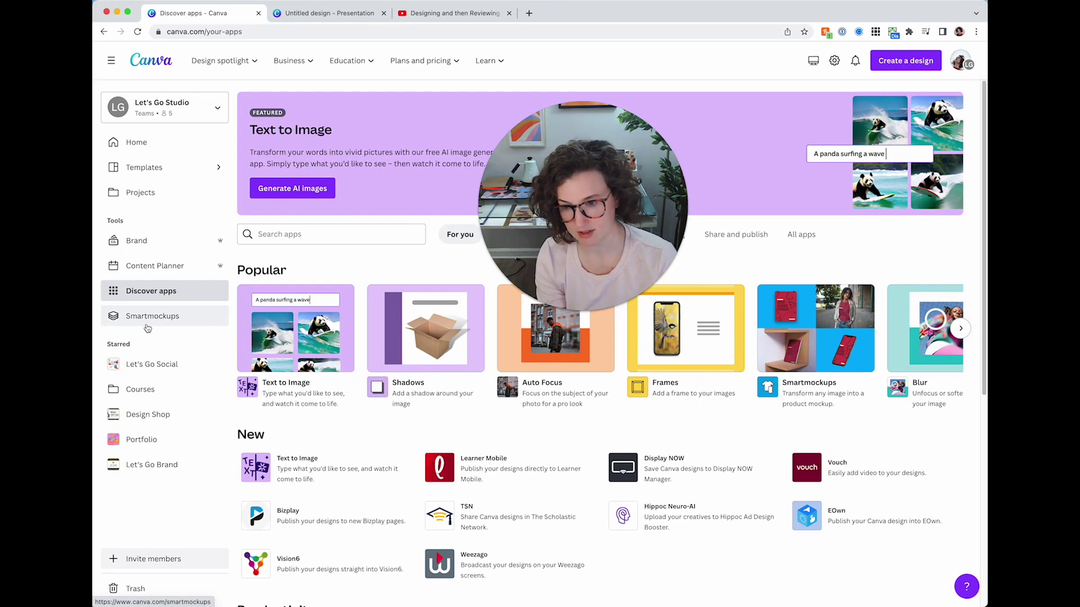
pyautogui.click(298, 17)
pyautogui.click(829, 290)
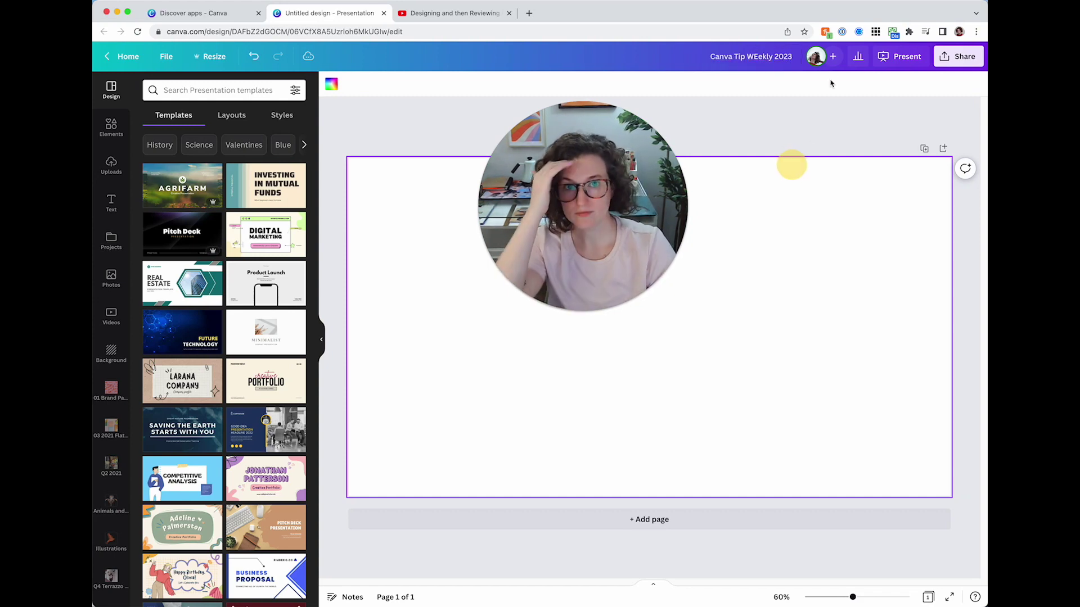
# - Give the Let's Go Studio team Can edit access and keep link access to added people only
pyautogui.click(833, 62)
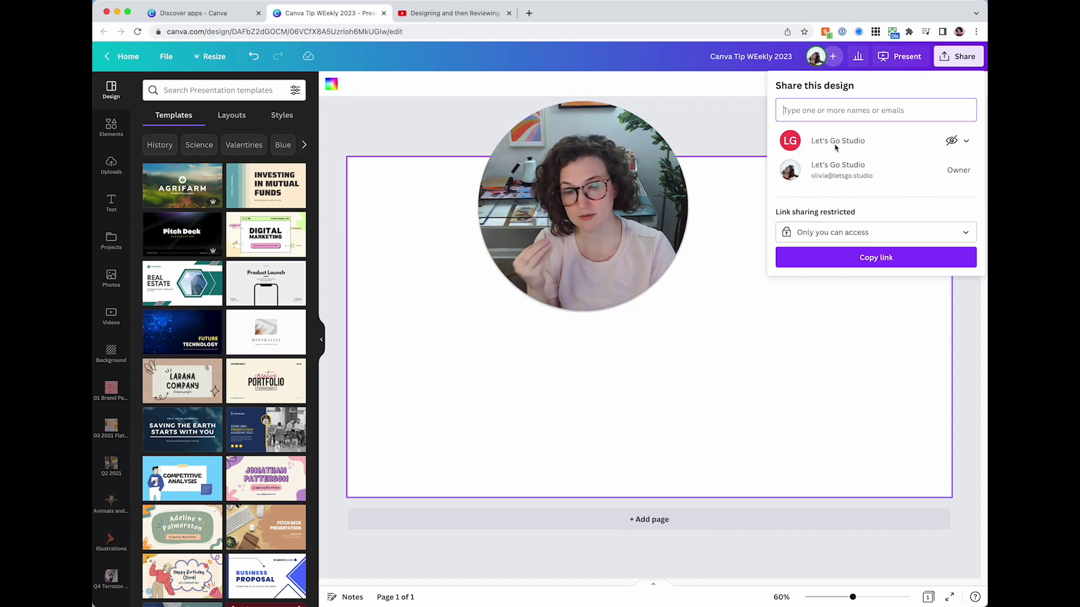
pyautogui.click(950, 141)
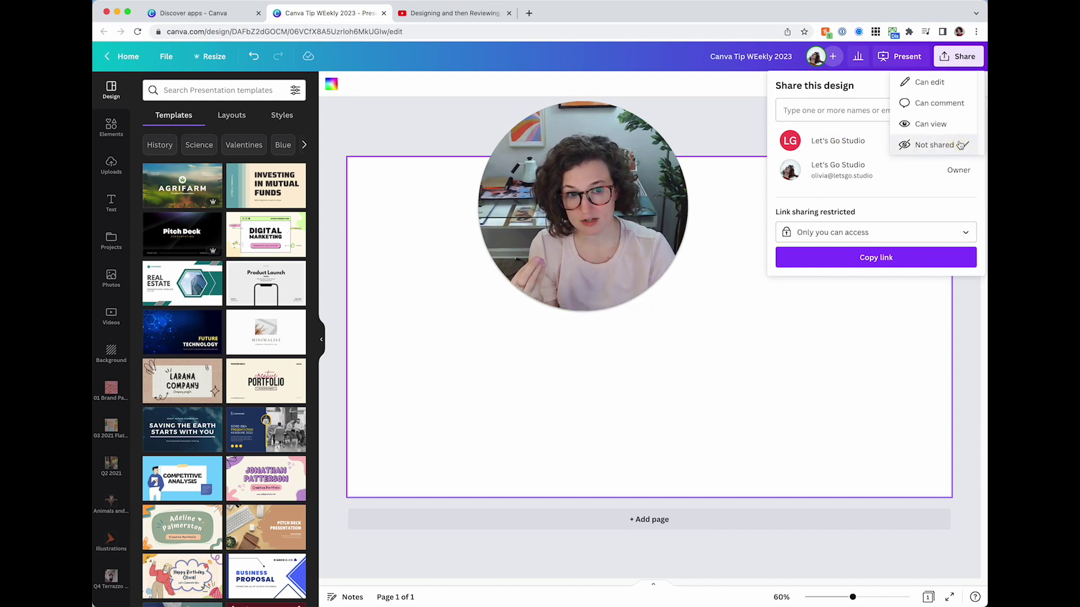
pyautogui.click(929, 82)
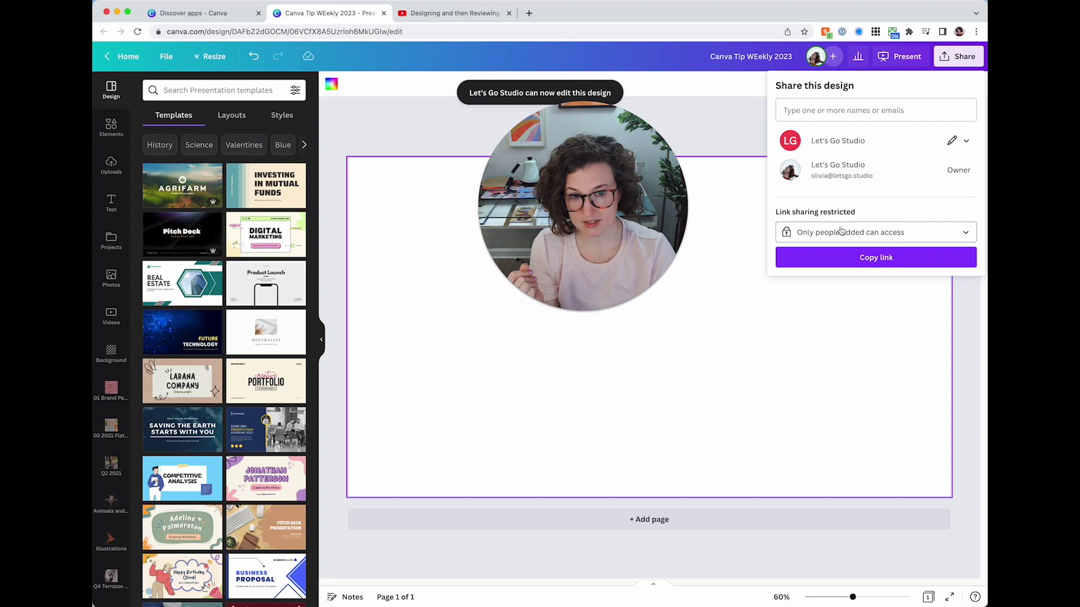
pyautogui.click(854, 239)
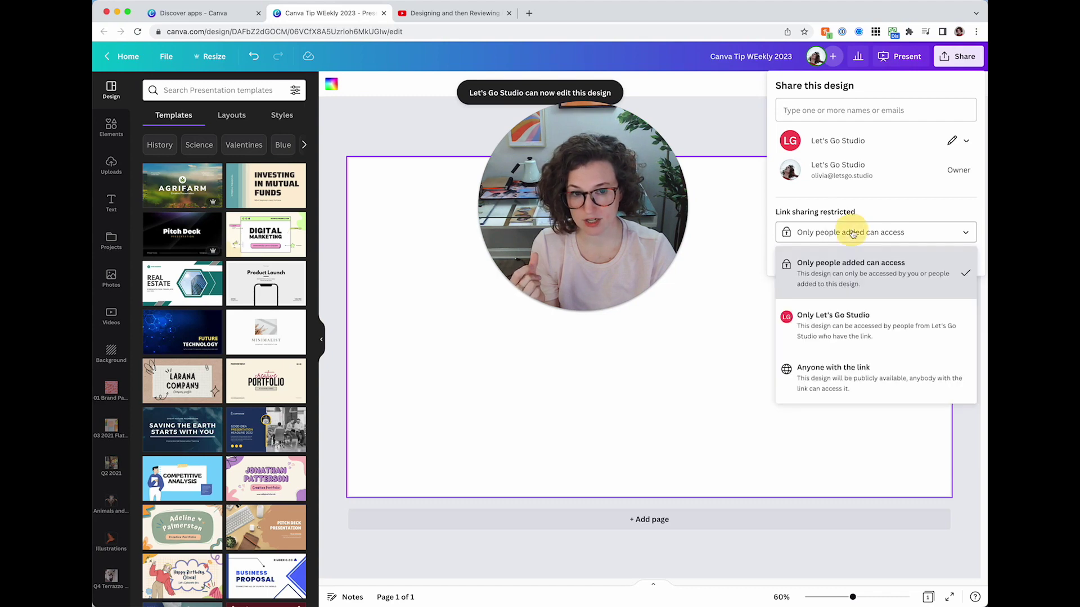
pyautogui.click(812, 206)
# - Check the presentation's view insights, then go back to the Discover apps page
pyautogui.click(859, 56)
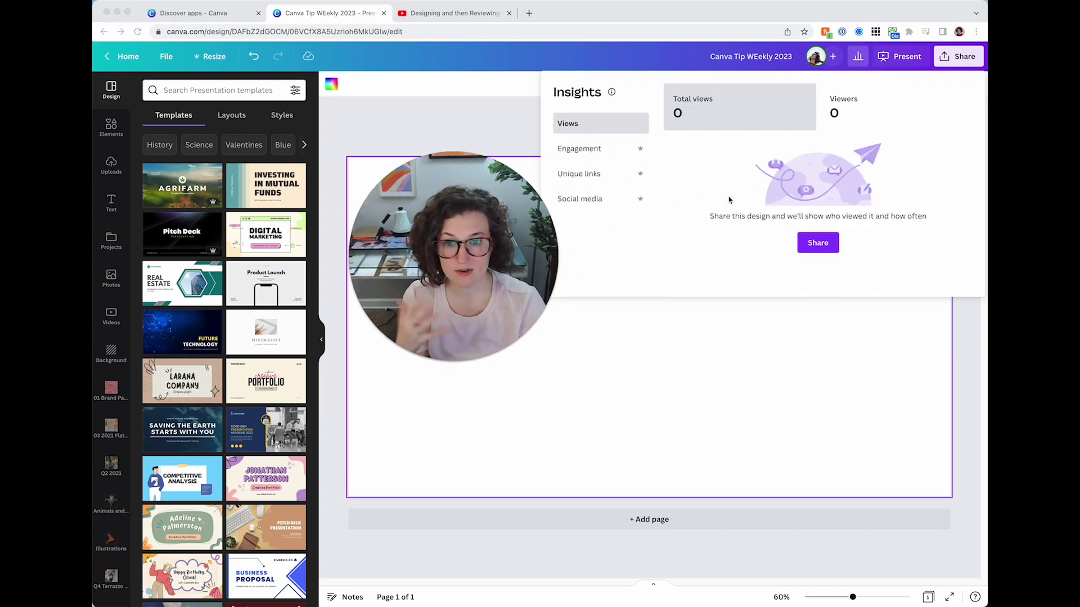
pyautogui.click(228, 16)
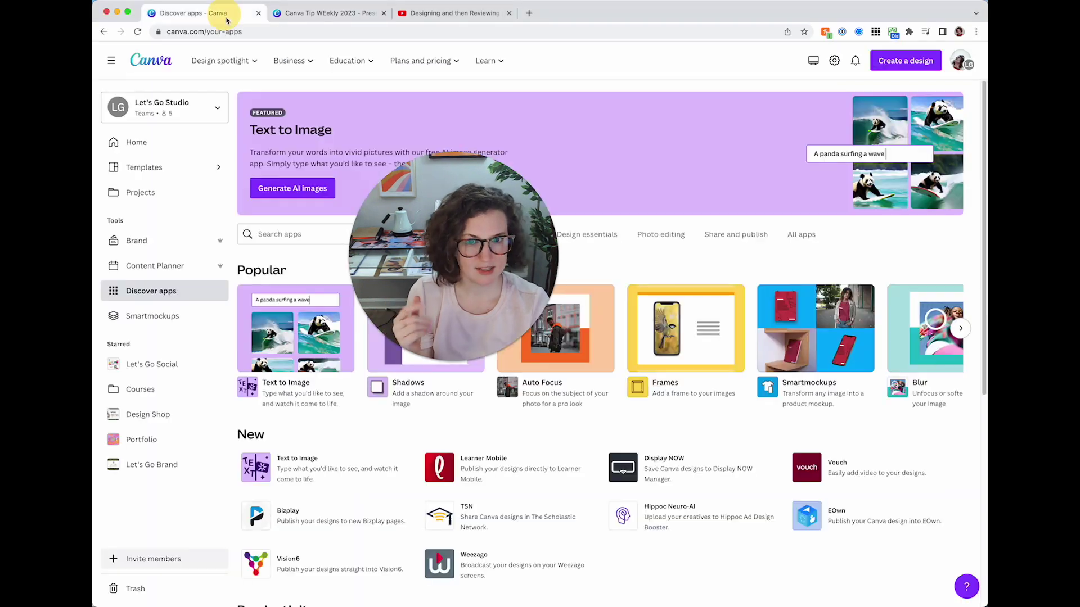
# - From Home, search 'valentin' and open the Valentine's Templates design
pyautogui.click(171, 140)
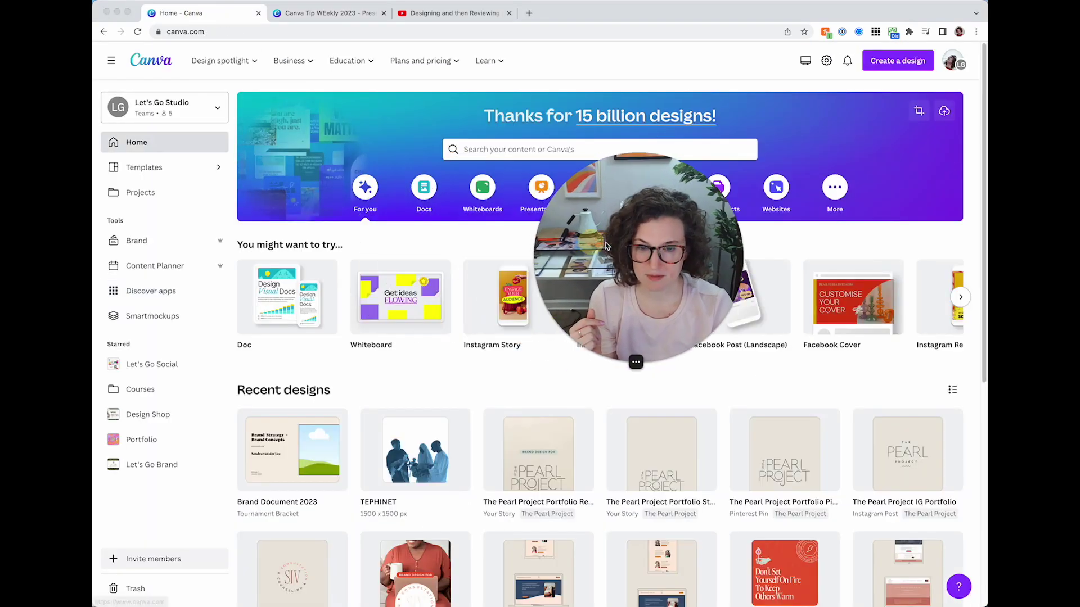
pyautogui.click(515, 150)
pyautogui.write("valentine's")
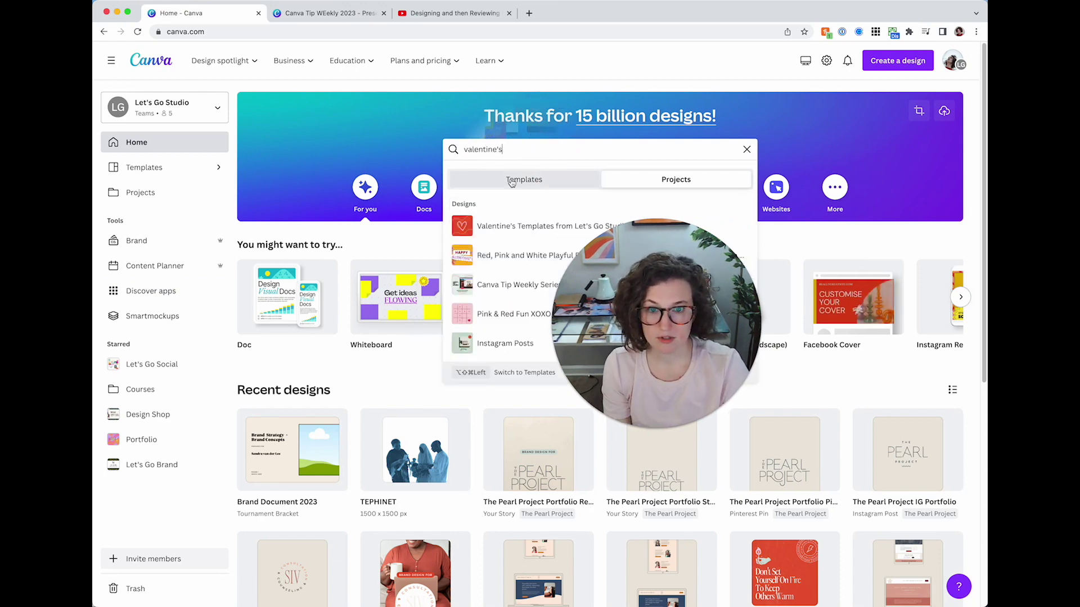
pyautogui.click(537, 226)
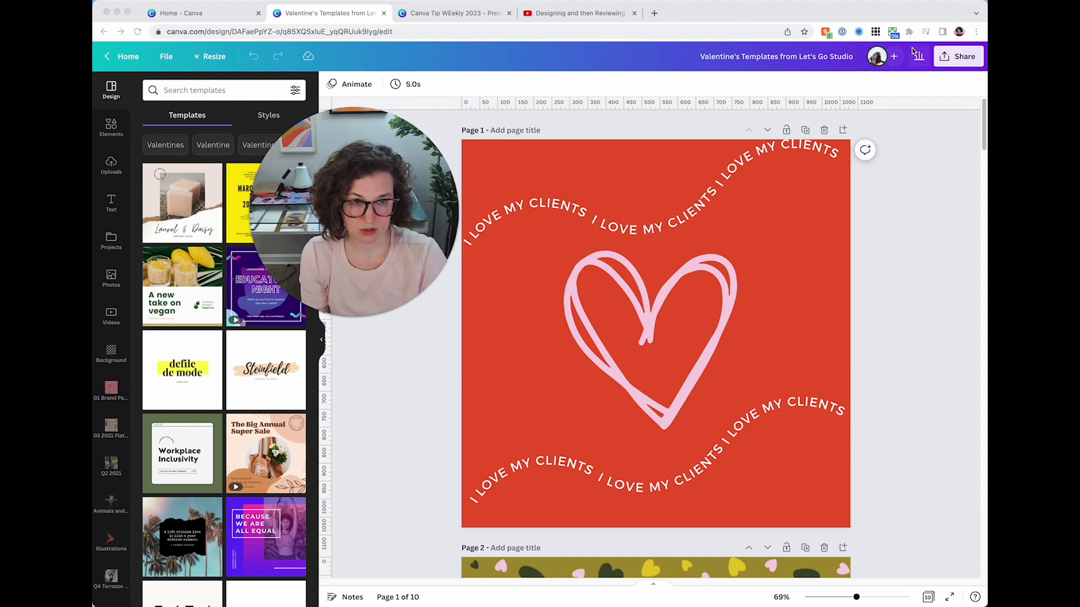
# - Check its insights (84 views from 70 viewers), then return to the Canva Tip WEekly 2023 presentation
pyautogui.click(936, 156)
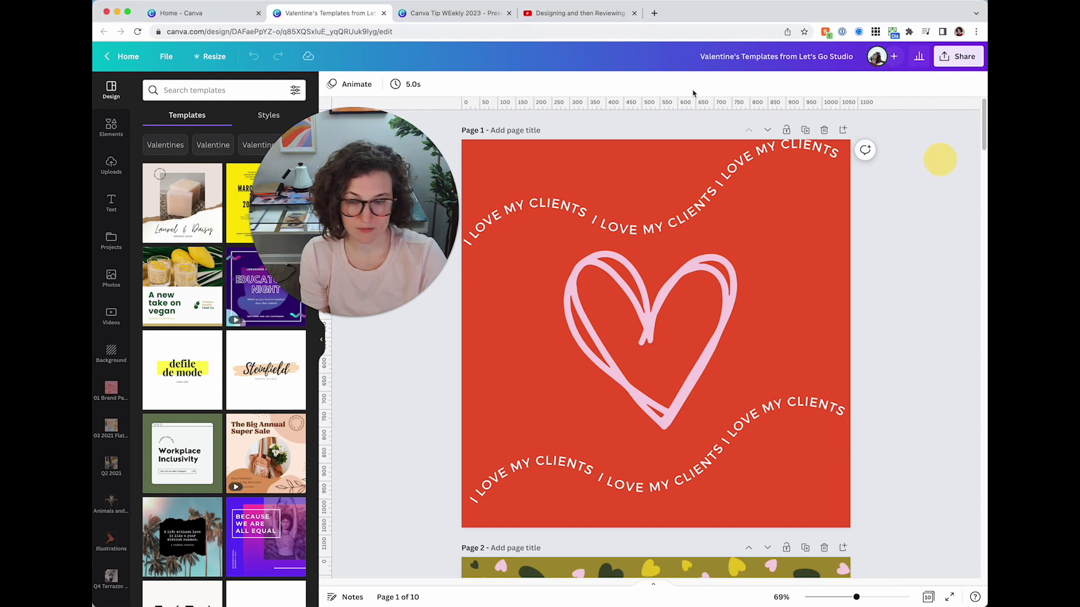
pyautogui.click(919, 58)
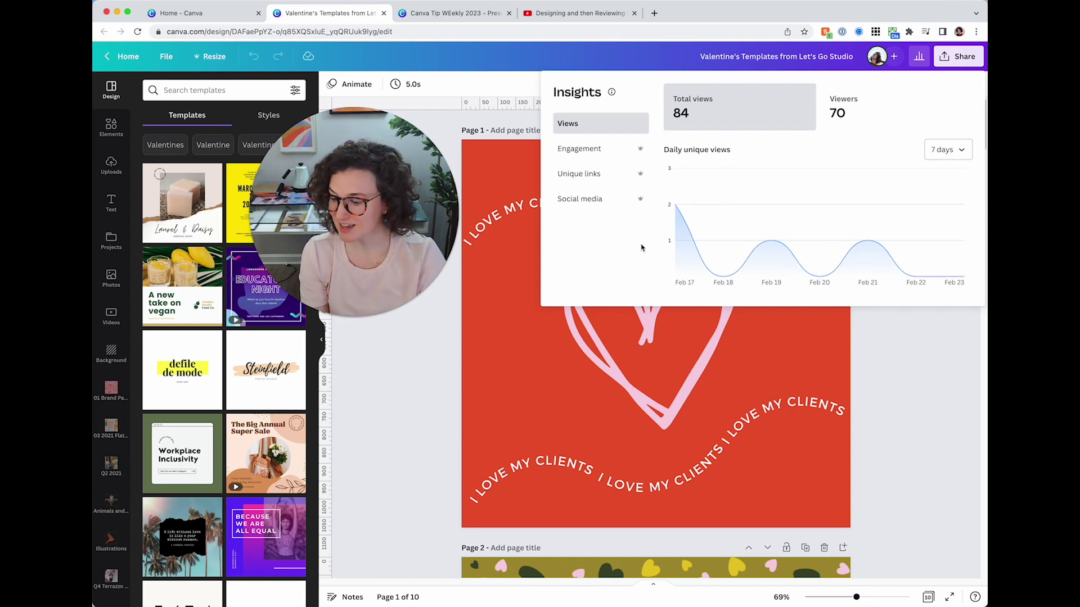
pyautogui.click(473, 16)
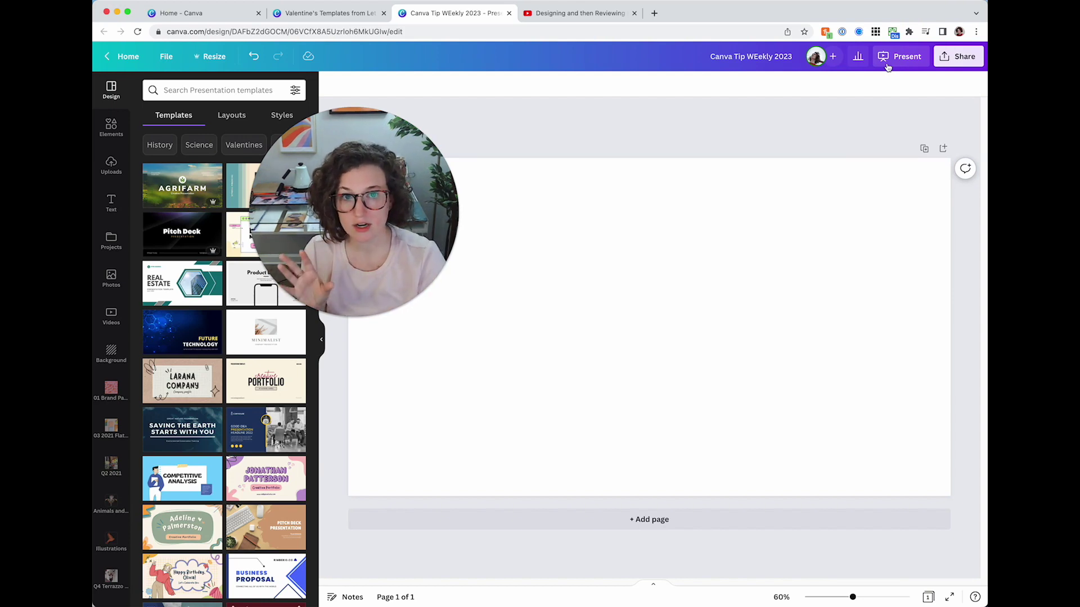
# - Rename the presentation title to 'Canva Tip Weekly 2023' by lowercasing the E
pyautogui.click(746, 58)
pyautogui.press('BackSpace')
pyautogui.write('e')
# - From Home, scroll Recent designs and open the letsgostudio.com business card design
pyautogui.click(229, 20)
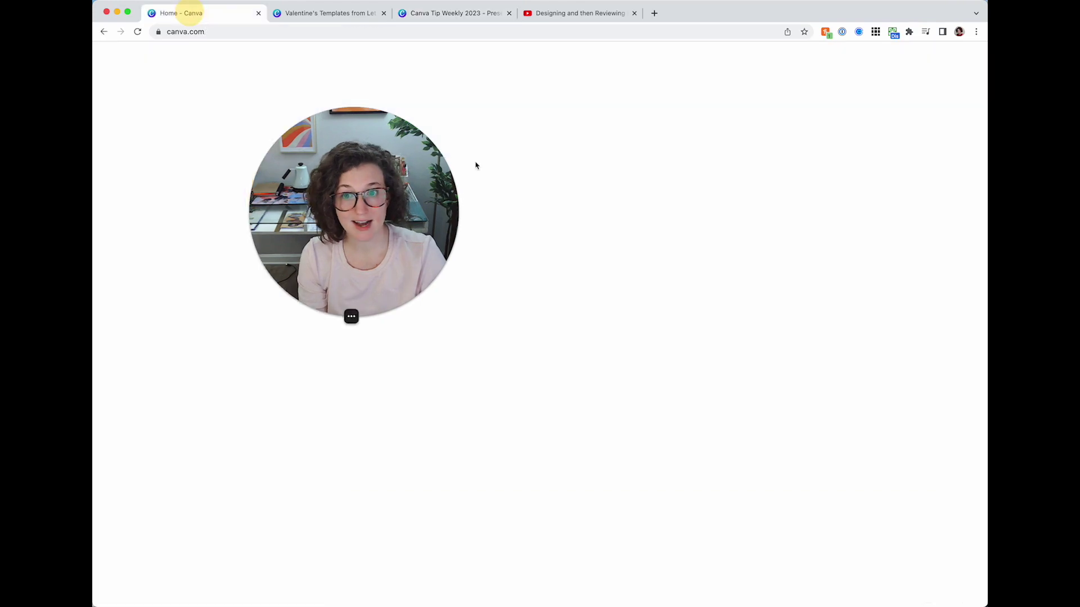
pyautogui.scroll(-8, 613, 359)
pyautogui.scroll(-3, 613, 360)
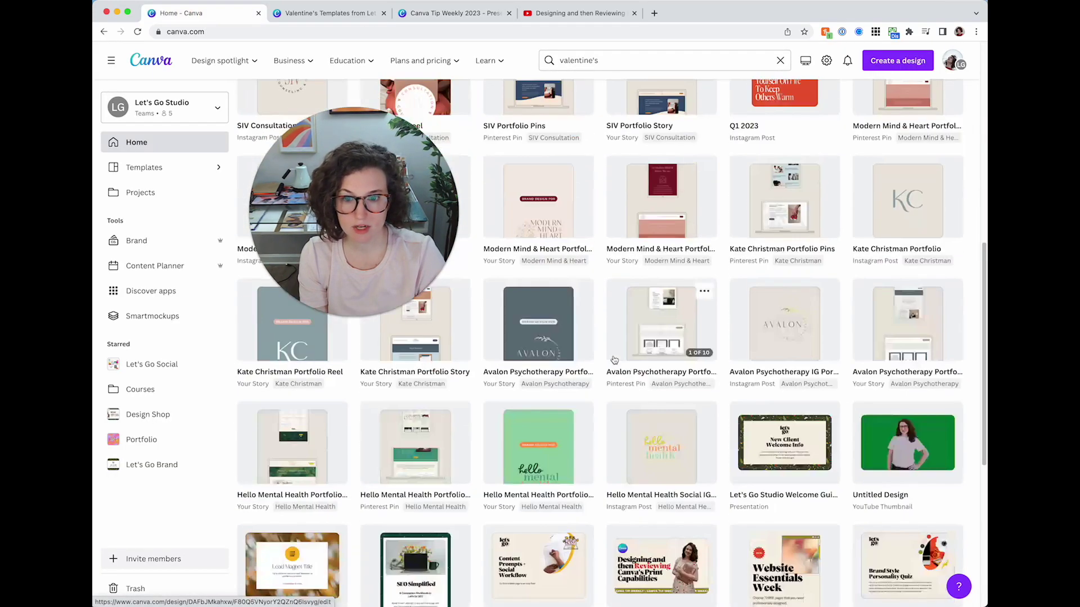
pyautogui.scroll(-2, 618, 361)
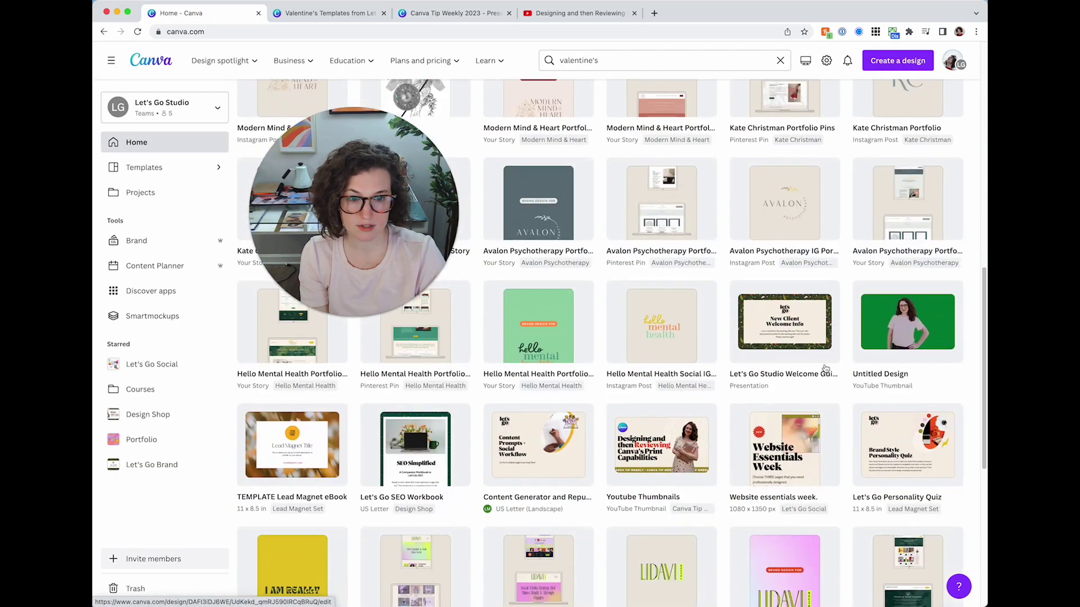
pyautogui.scroll(-15, 520, 357)
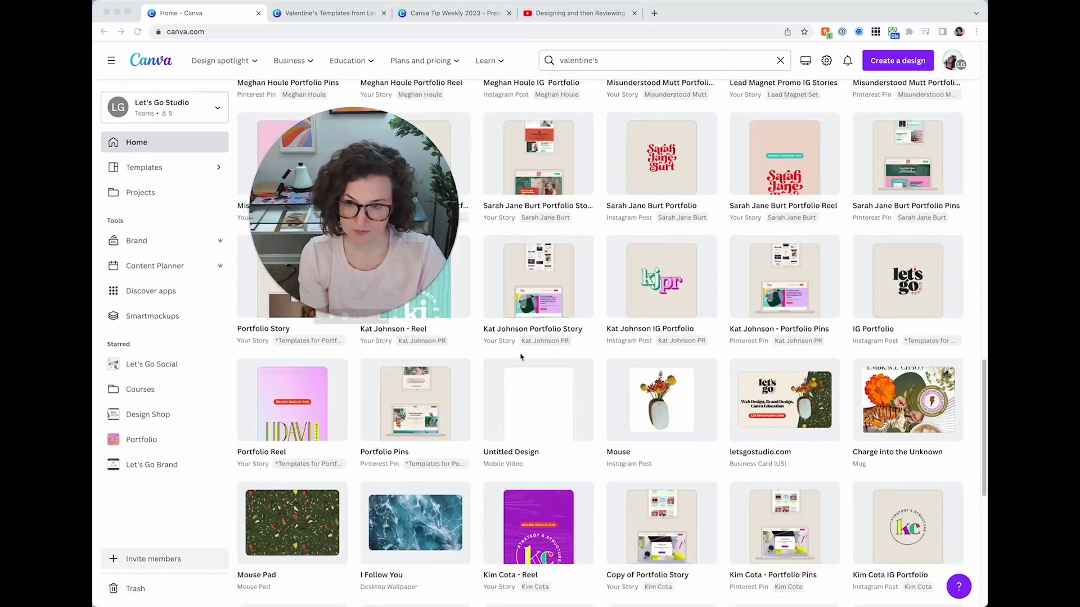
pyautogui.click(771, 412)
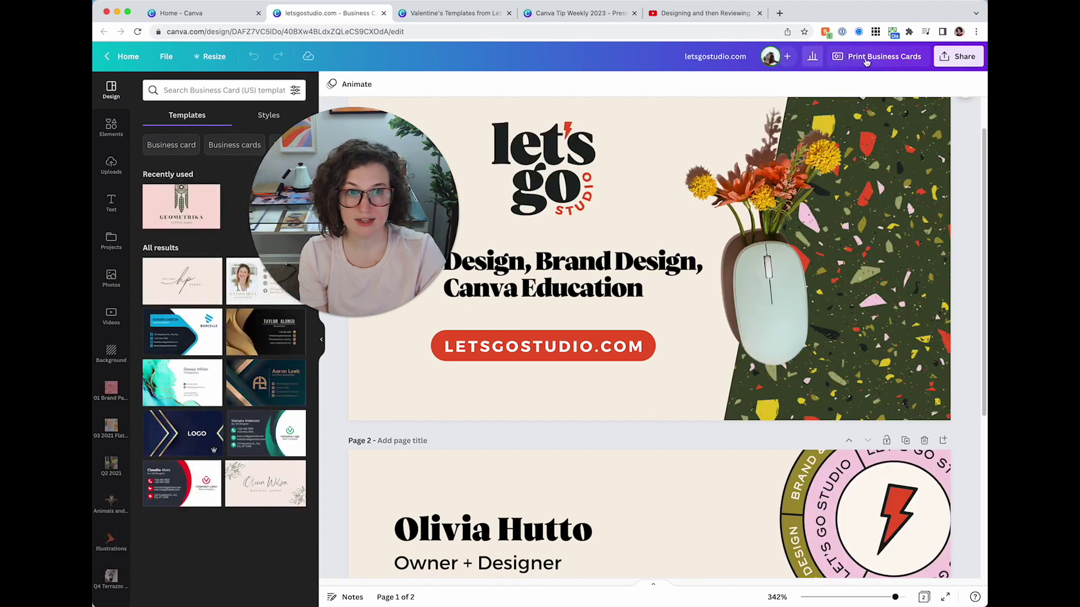
# - Close the Valentine's Templates design and return to the Canva Tip Weekly 2023 presentation
pyautogui.click(443, 12)
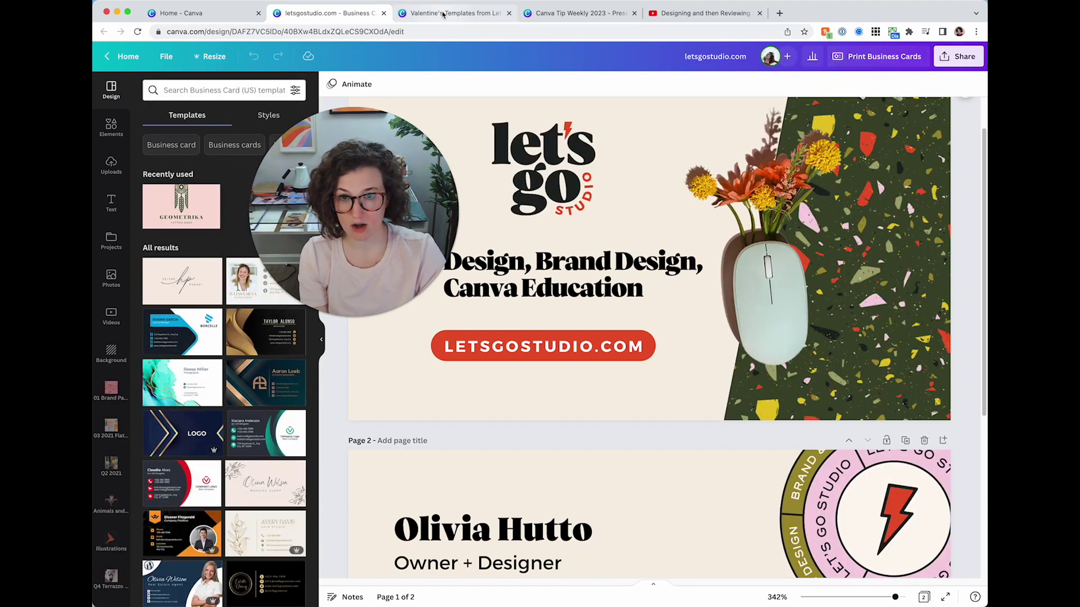
pyautogui.click(508, 13)
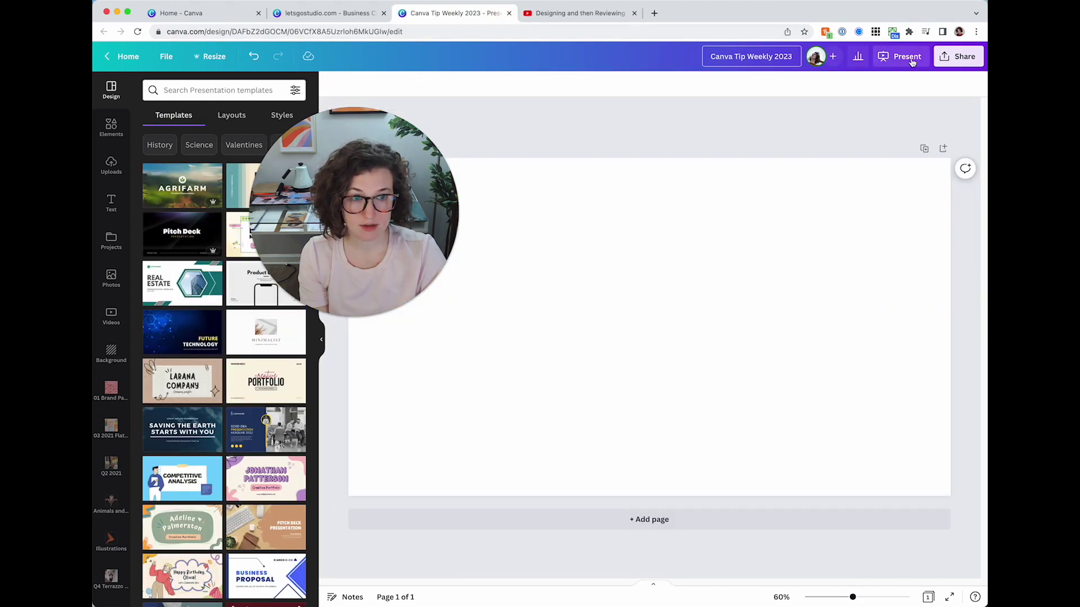
pyautogui.click(330, 15)
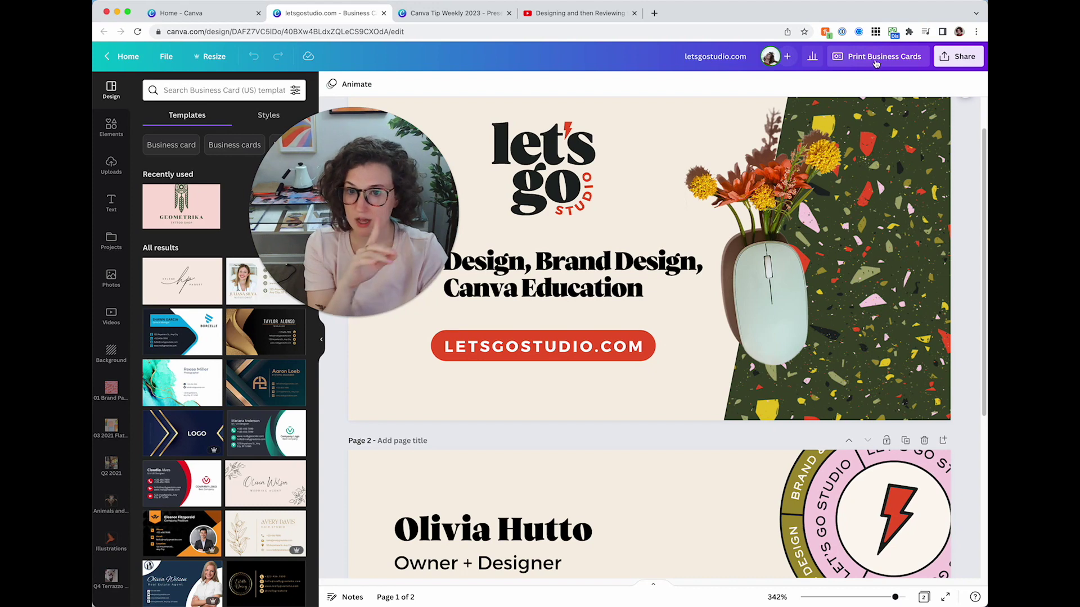
pyautogui.hotkey('ctrl', 'Tab')
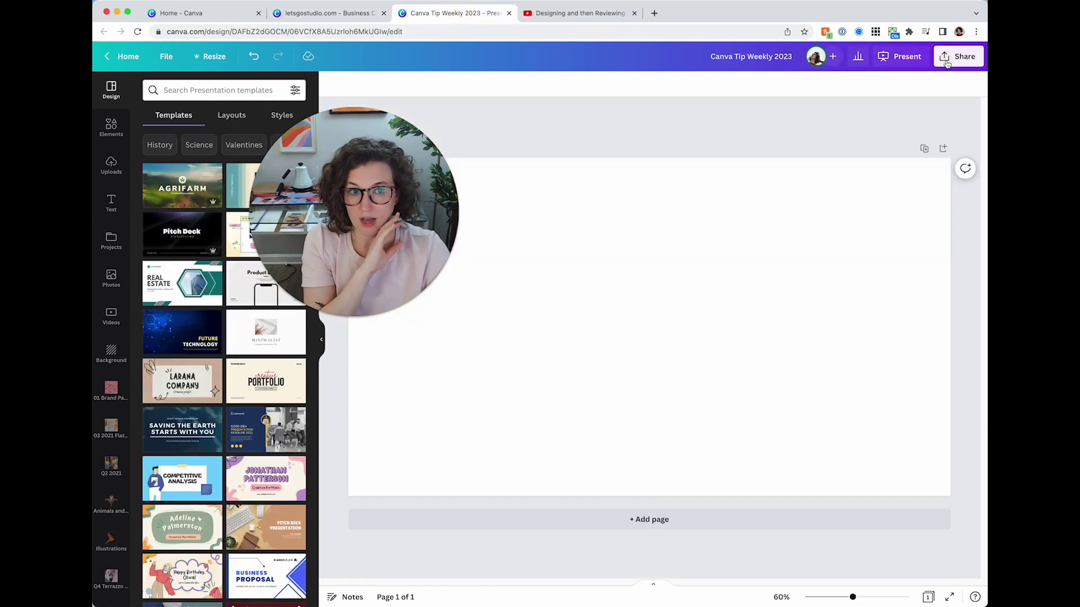
# - Look through the presentation's sharing and download options without changing anything
pyautogui.click(958, 56)
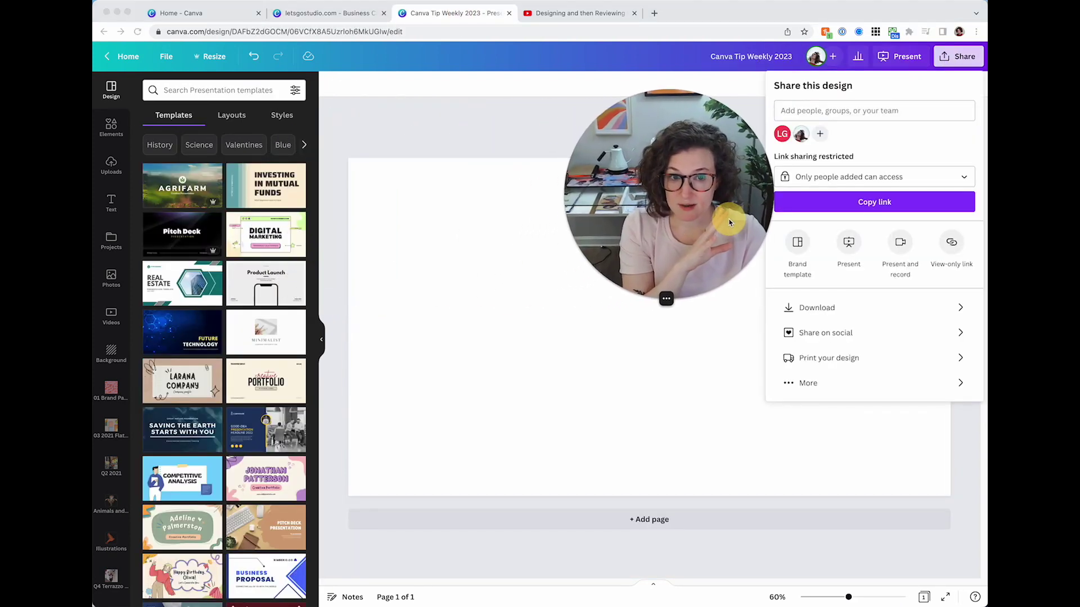
pyautogui.click(852, 145)
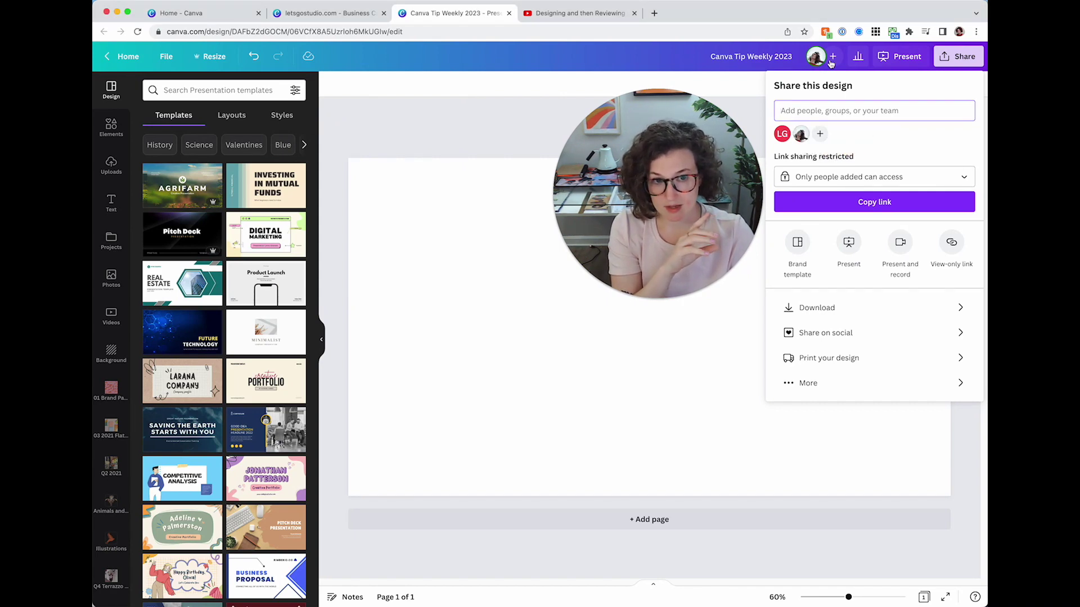
pyautogui.click(790, 53)
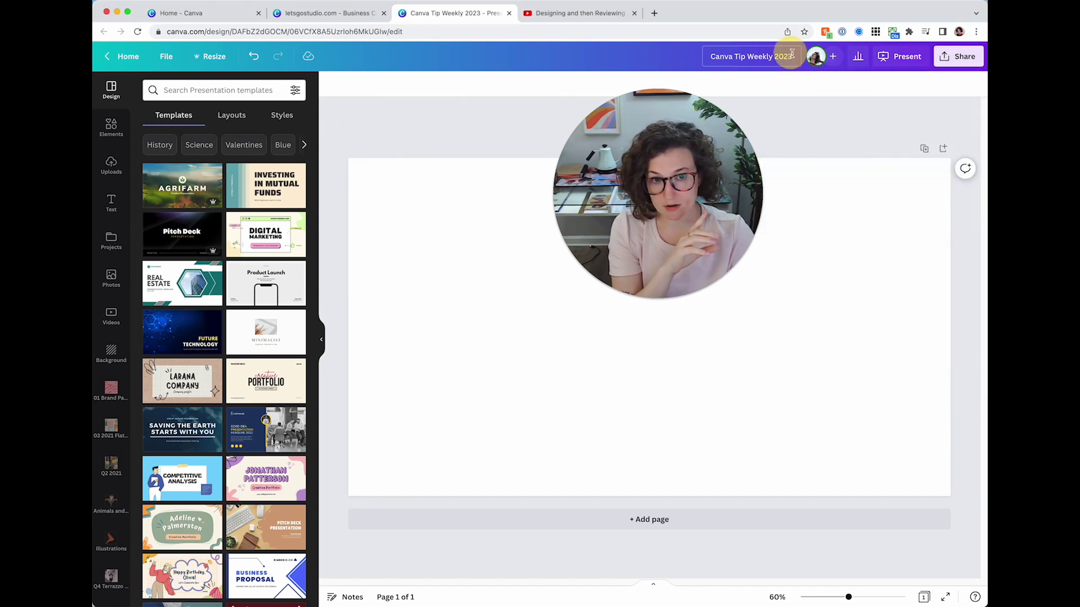
pyautogui.click(958, 56)
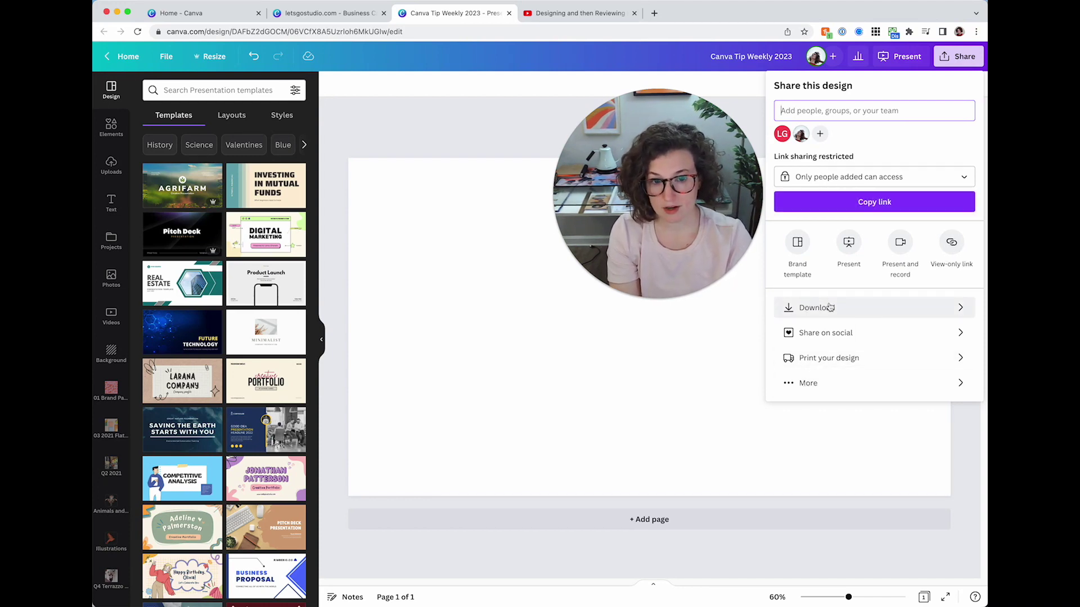
pyautogui.click(889, 307)
pyautogui.click(848, 369)
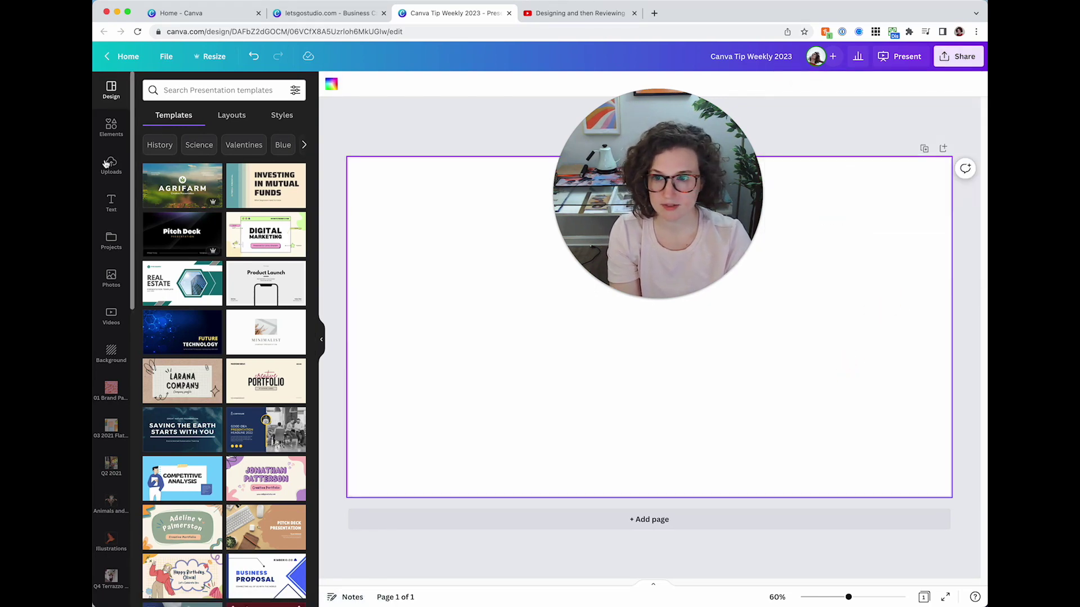
# - Add the pink candle-in-a-bowl graphic from Elements to the blank page
pyautogui.click(110, 127)
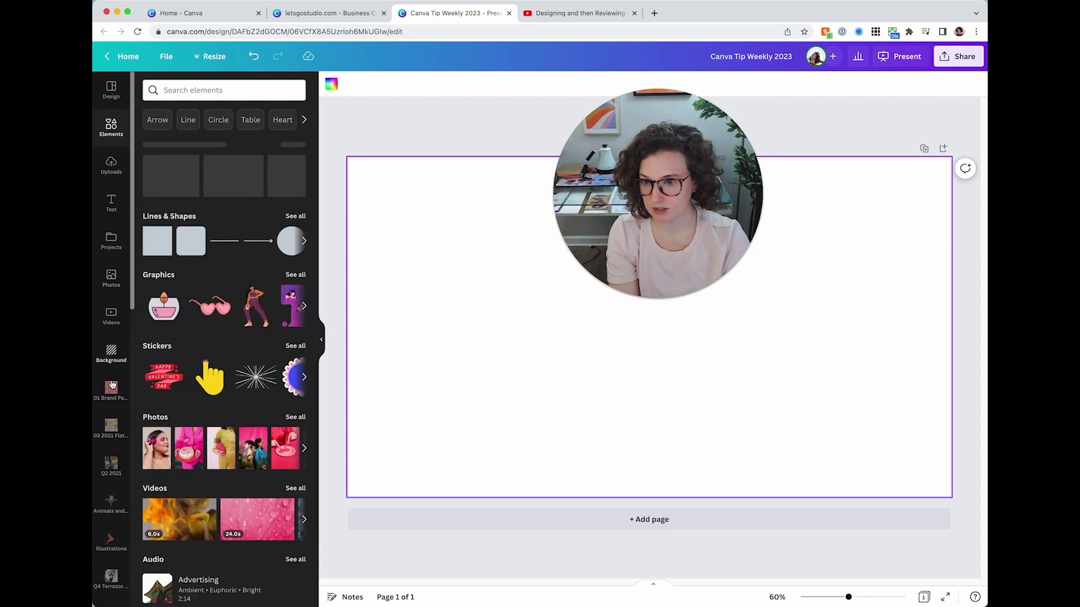
pyautogui.click(162, 306)
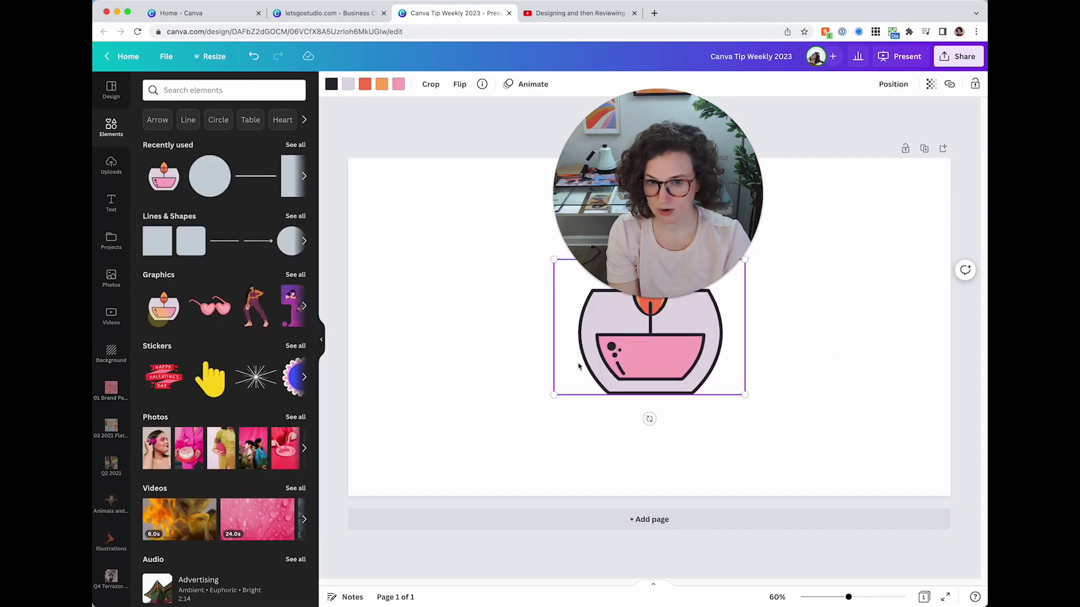
pyautogui.click(957, 56)
# - View the available formats in the Download File type list, then close it and reopen Share
pyautogui.click(875, 304)
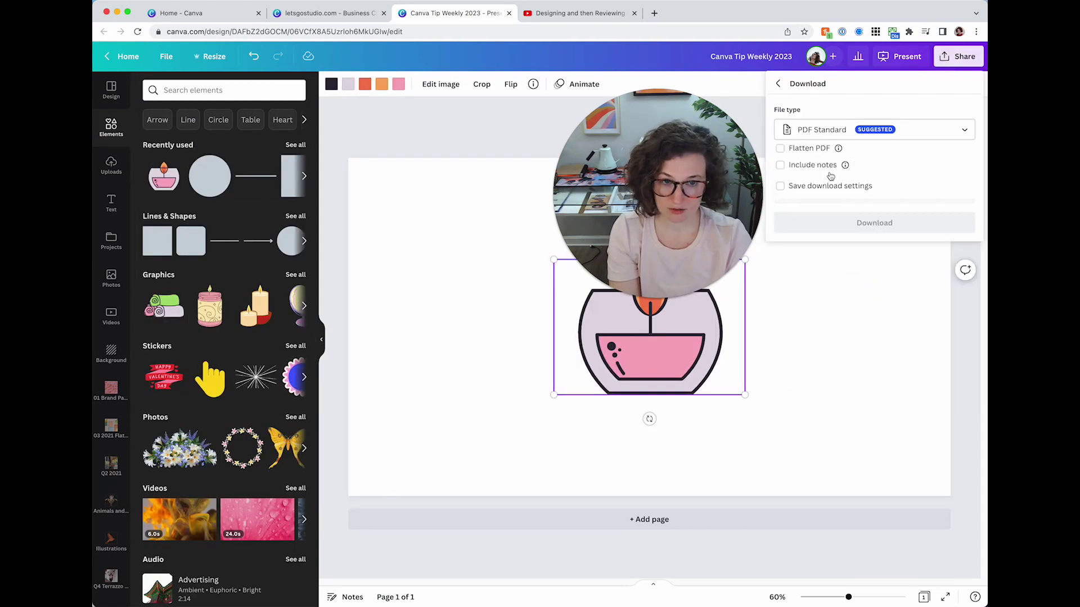
pyautogui.click(820, 134)
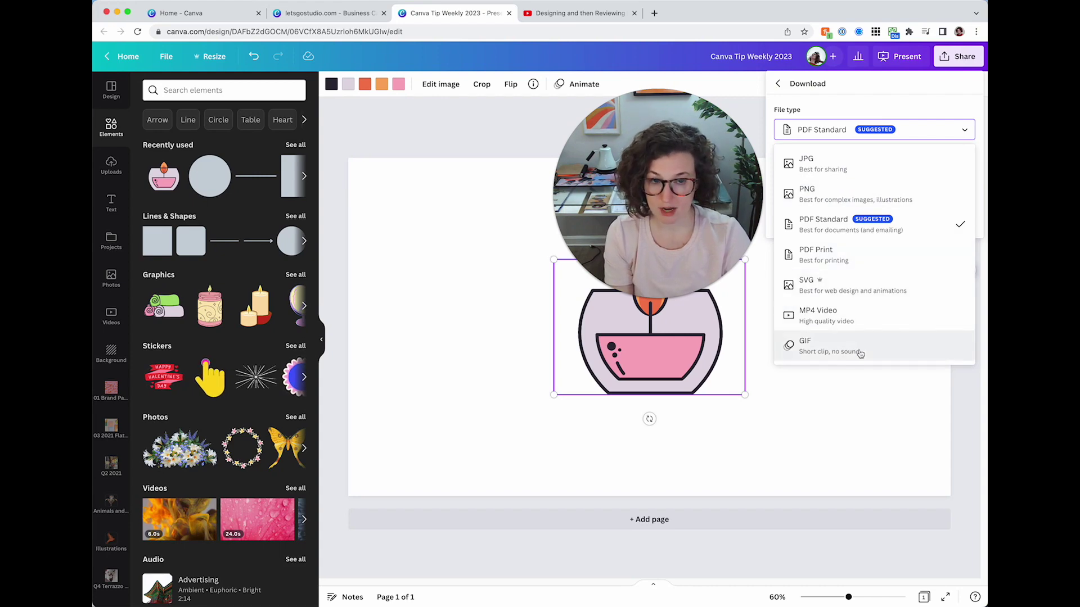
pyautogui.click(881, 406)
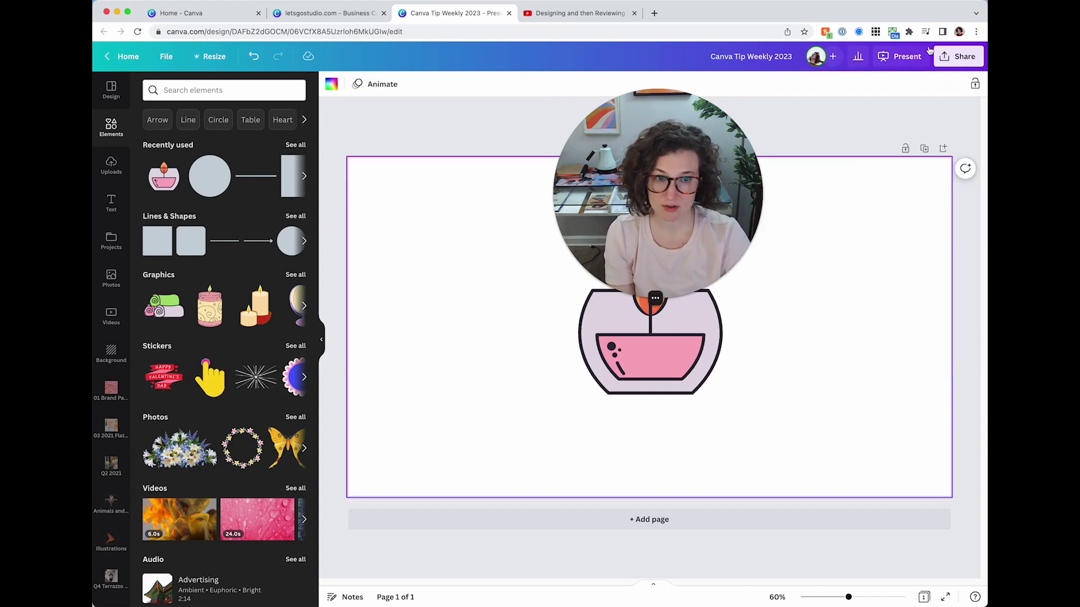
pyautogui.click(959, 57)
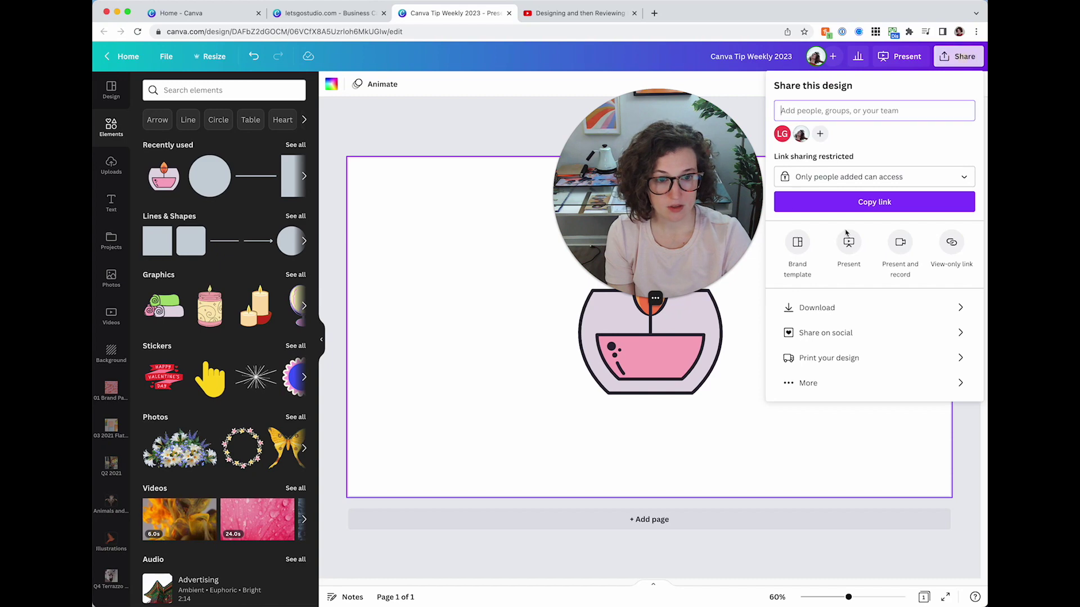
pyautogui.click(850, 331)
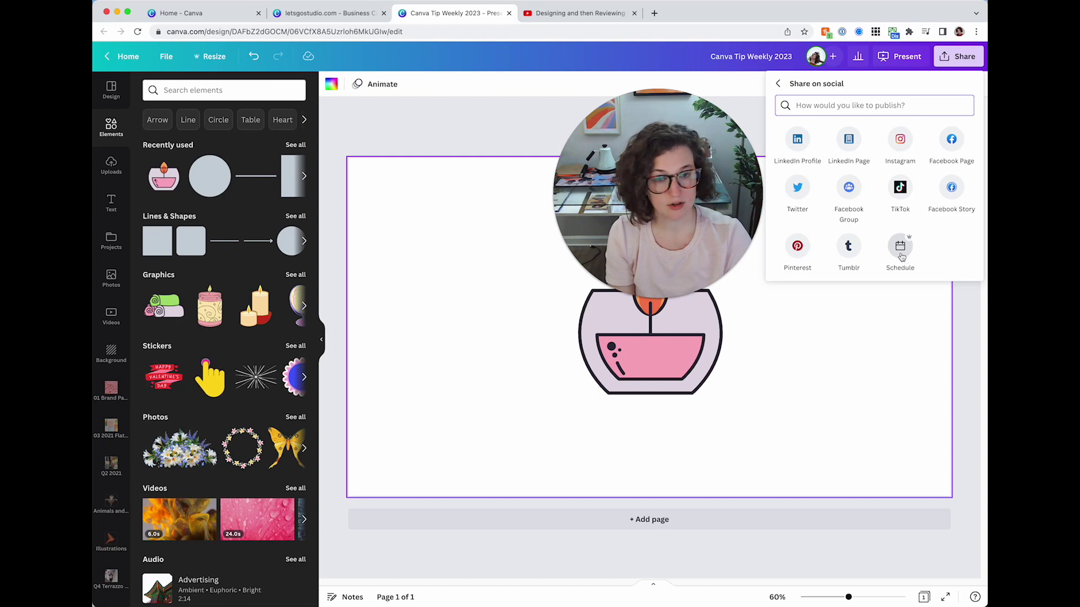
pyautogui.click(787, 83)
pyautogui.click(841, 359)
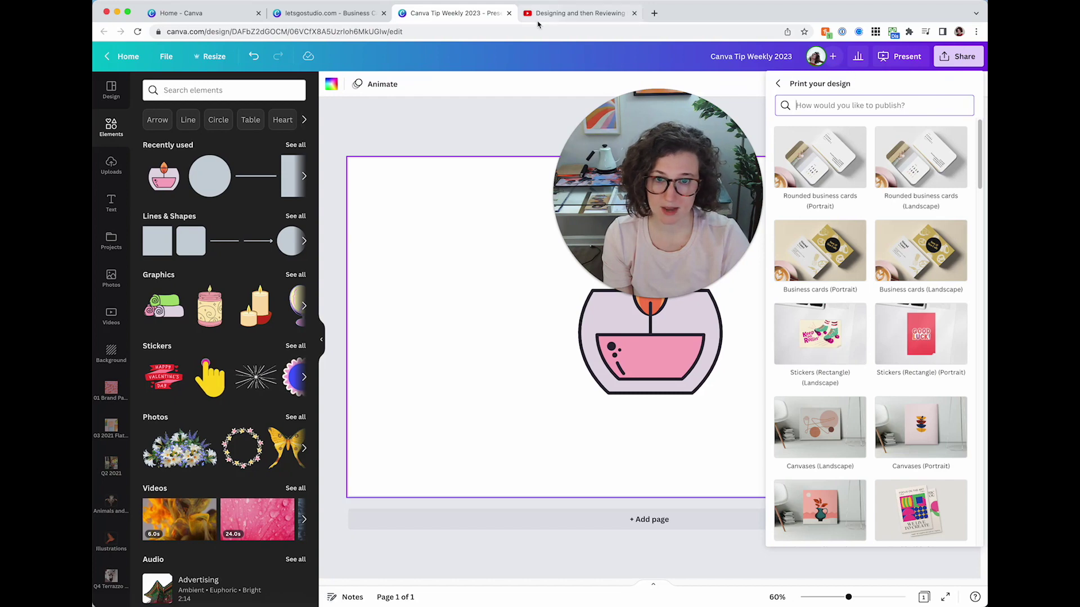
pyautogui.click(343, 14)
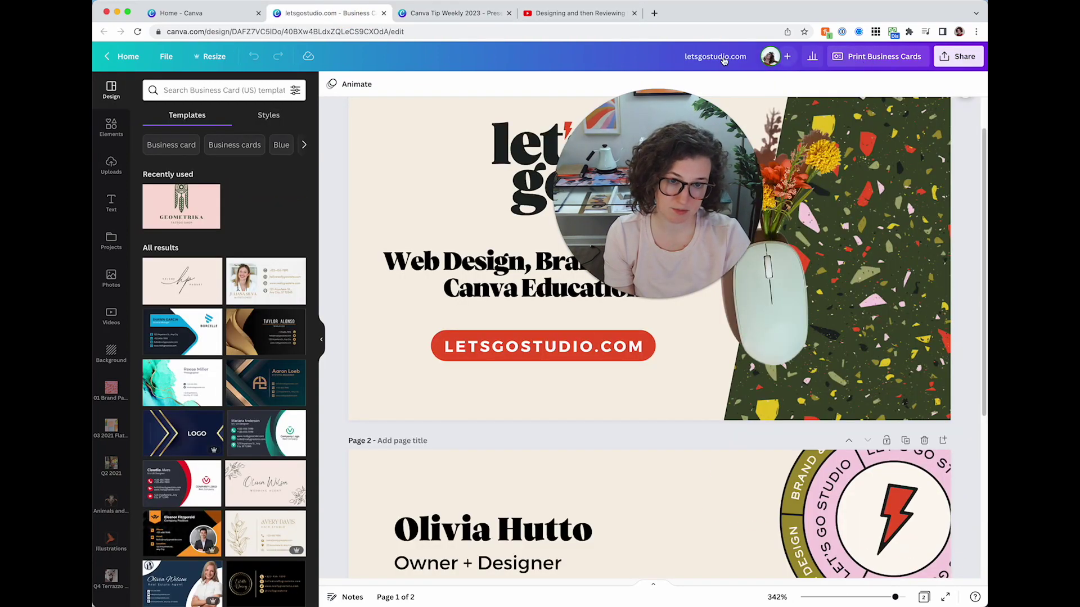
pyautogui.click(404, 13)
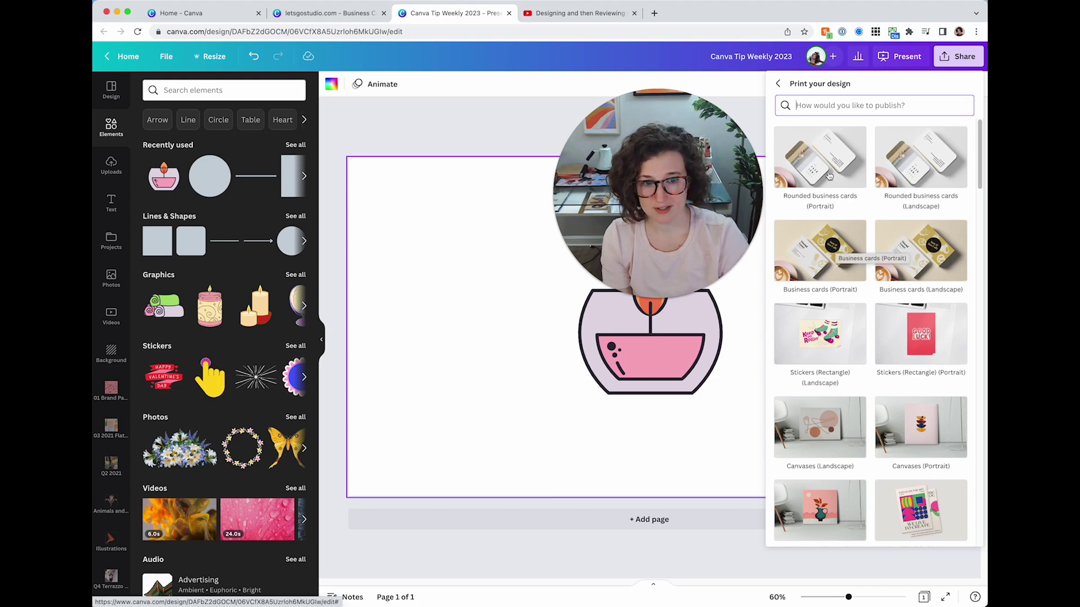
pyautogui.scroll(-2, 835, 285)
pyautogui.scroll(-2, 835, 285)
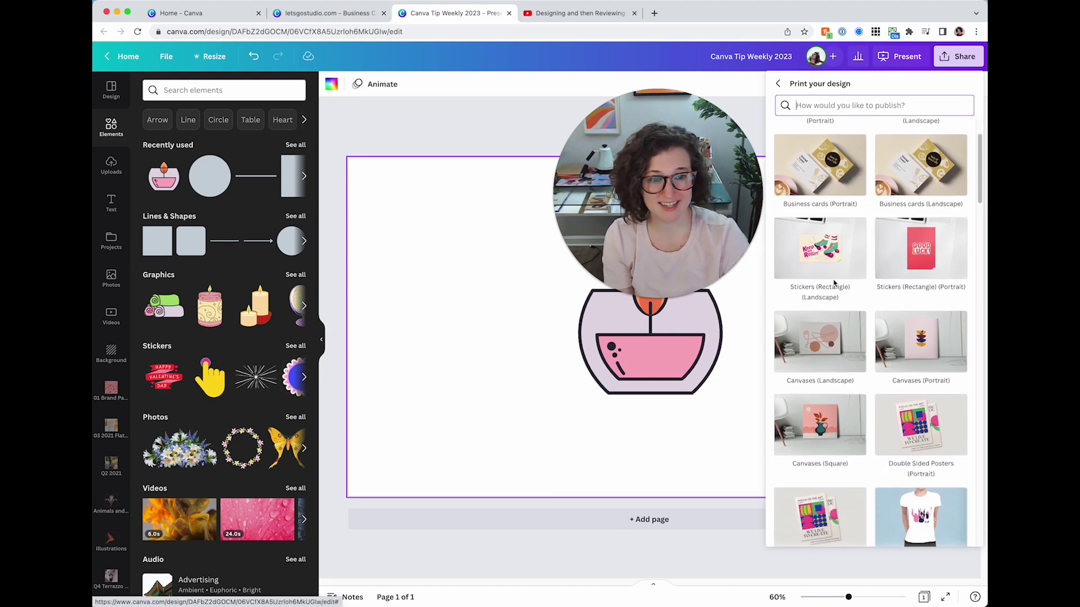
pyautogui.click(779, 84)
pyautogui.click(825, 386)
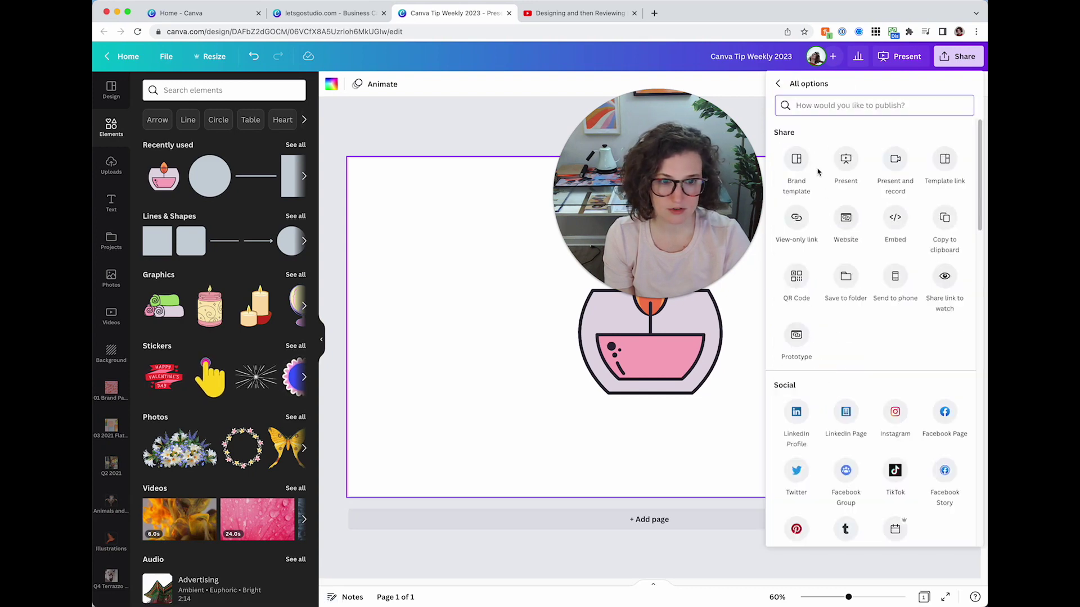
pyautogui.scroll(-5, 908, 376)
pyautogui.scroll(-10, 908, 376)
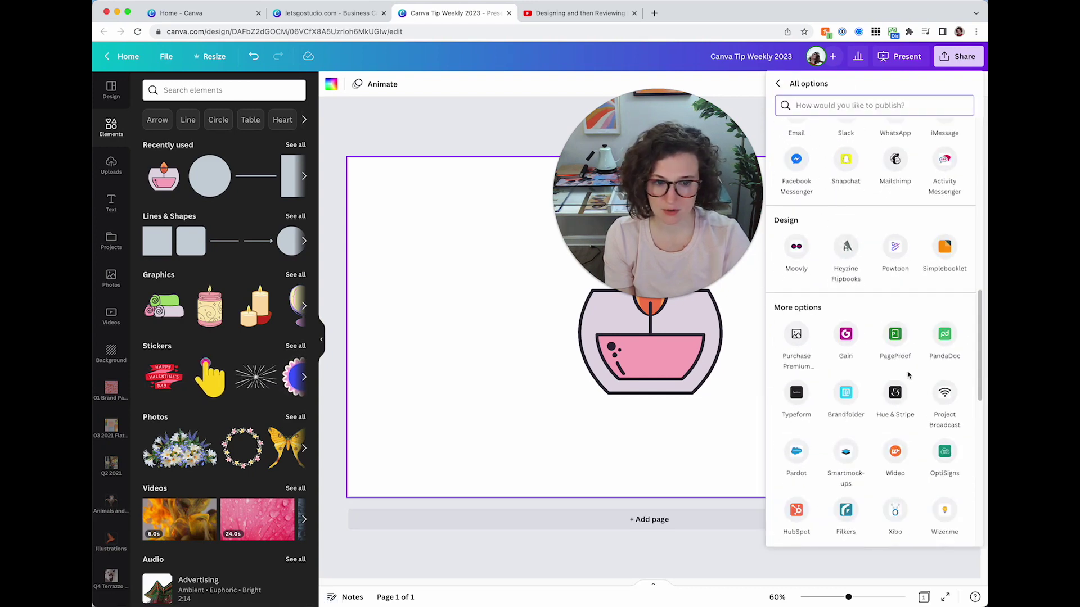
pyautogui.scroll(12, 907, 376)
pyautogui.scroll(4, 907, 376)
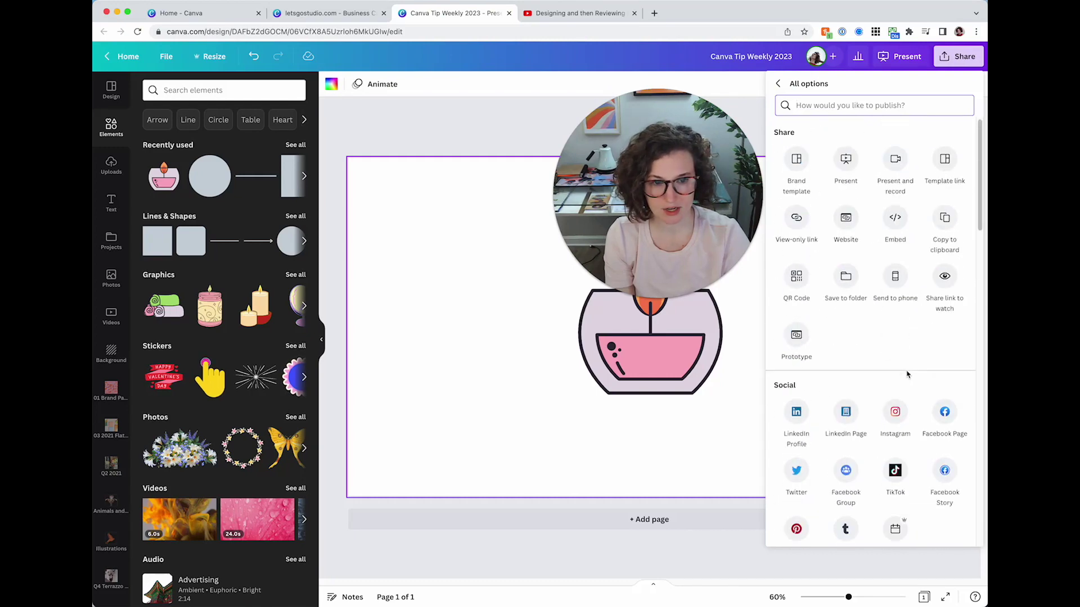
pyautogui.click(781, 85)
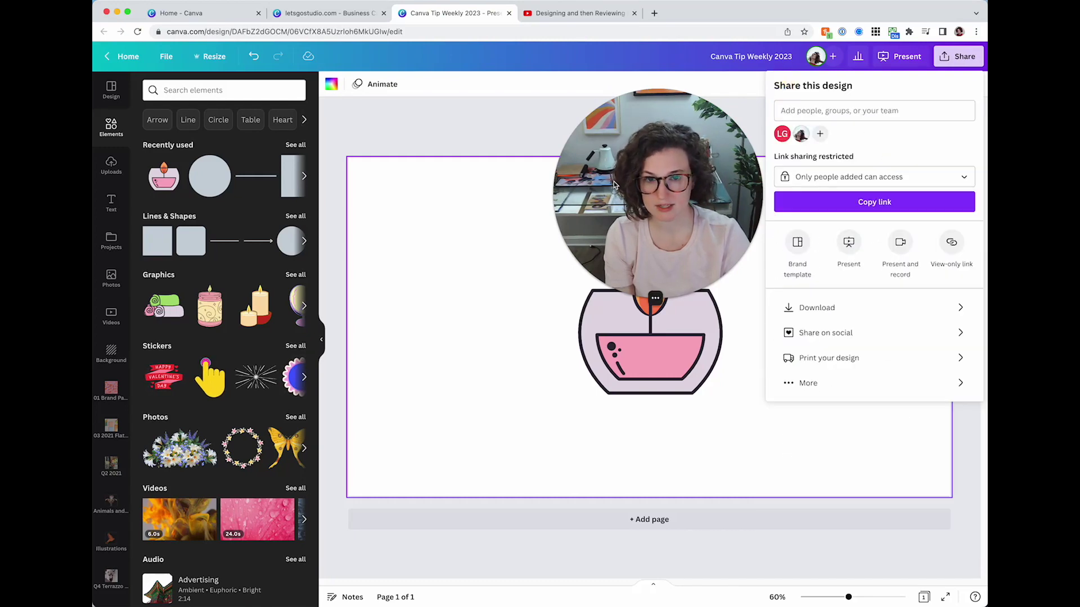
pyautogui.click(457, 241)
# - Show the presentation templates and scroll the sidebar down to the pinned Assets folder
pyautogui.click(95, 81)
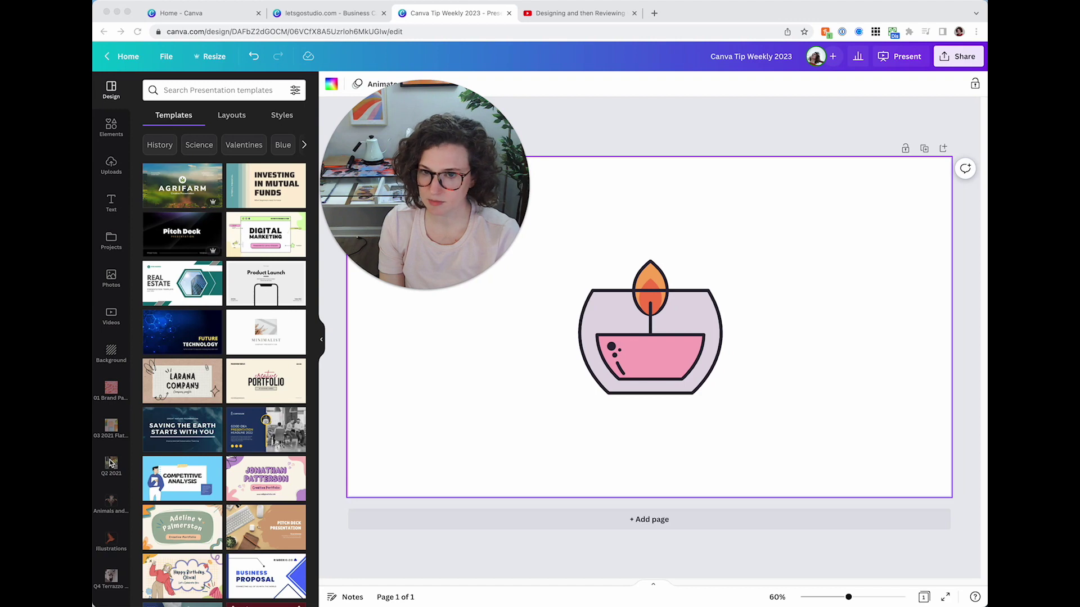
pyautogui.scroll(-10, 107, 430)
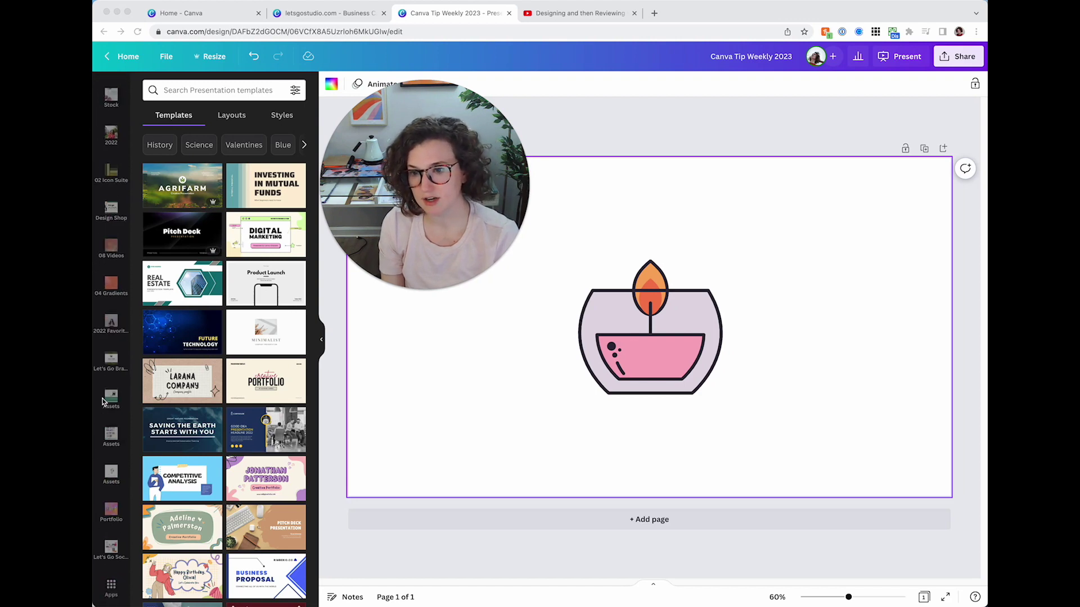
pyautogui.click(102, 402)
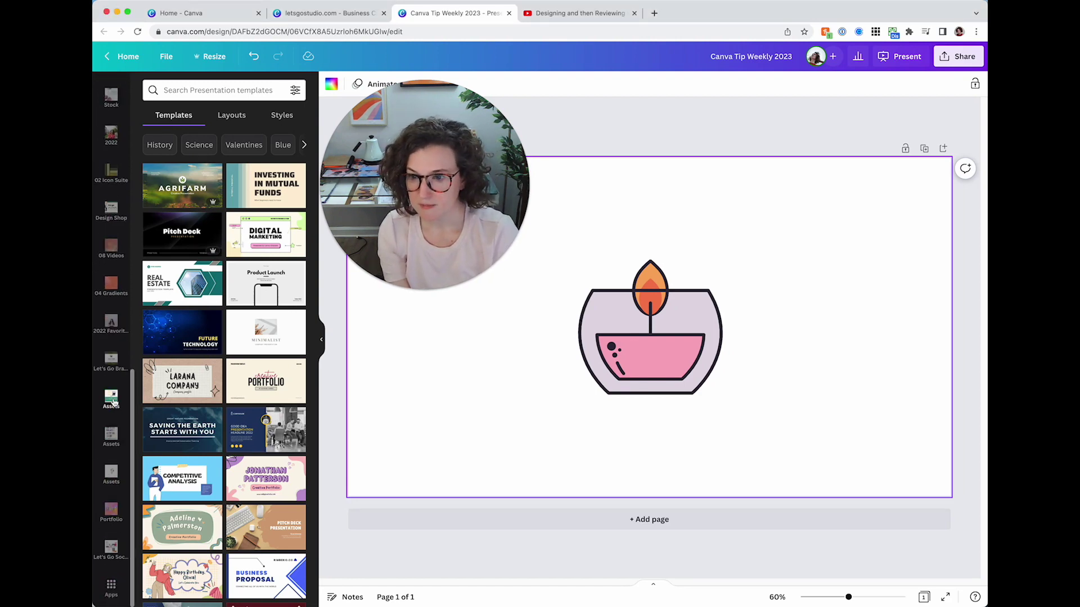
pyautogui.click(112, 400)
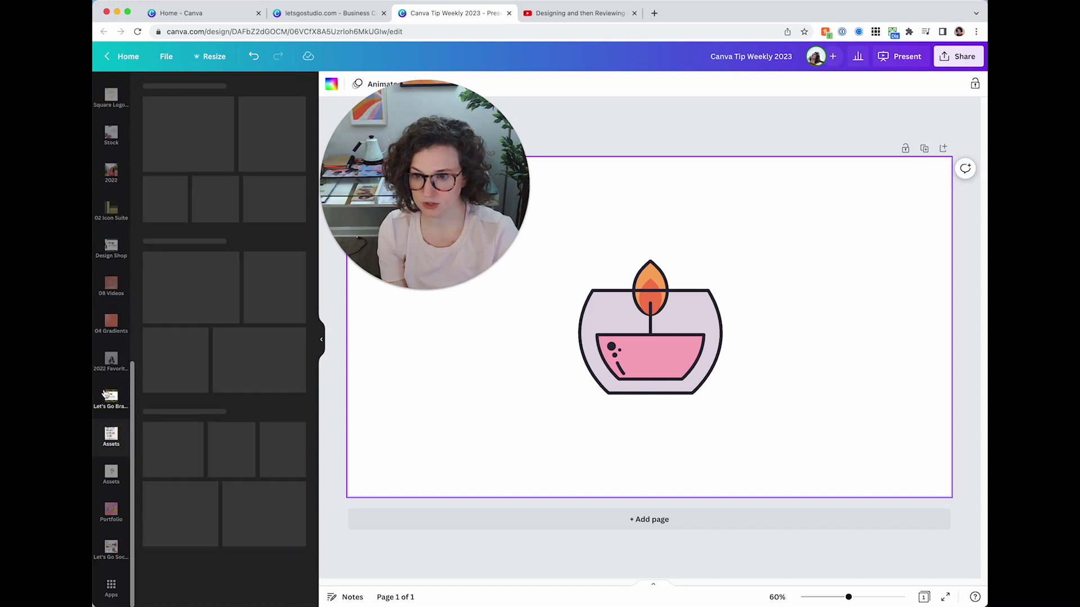
# - Unpin every extra folder and shortcut, including 04 Gradients, 08 Videos, Stock, Illustrations, Assets and Portfolio
pyautogui.click(99, 389)
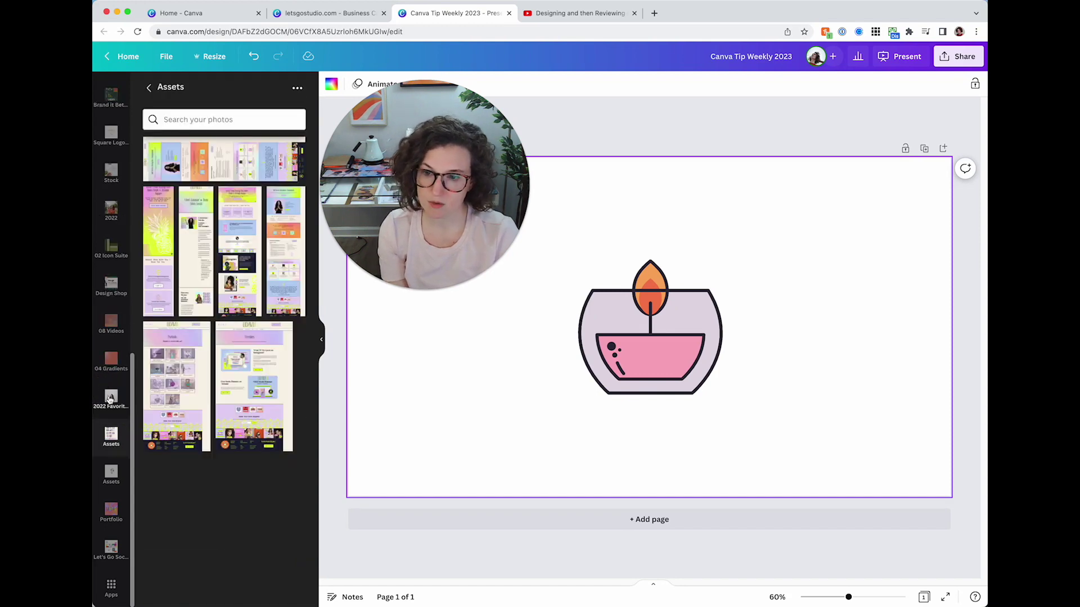
pyautogui.click(110, 399)
pyautogui.click(110, 400)
pyautogui.click(100, 388)
pyautogui.click(99, 389)
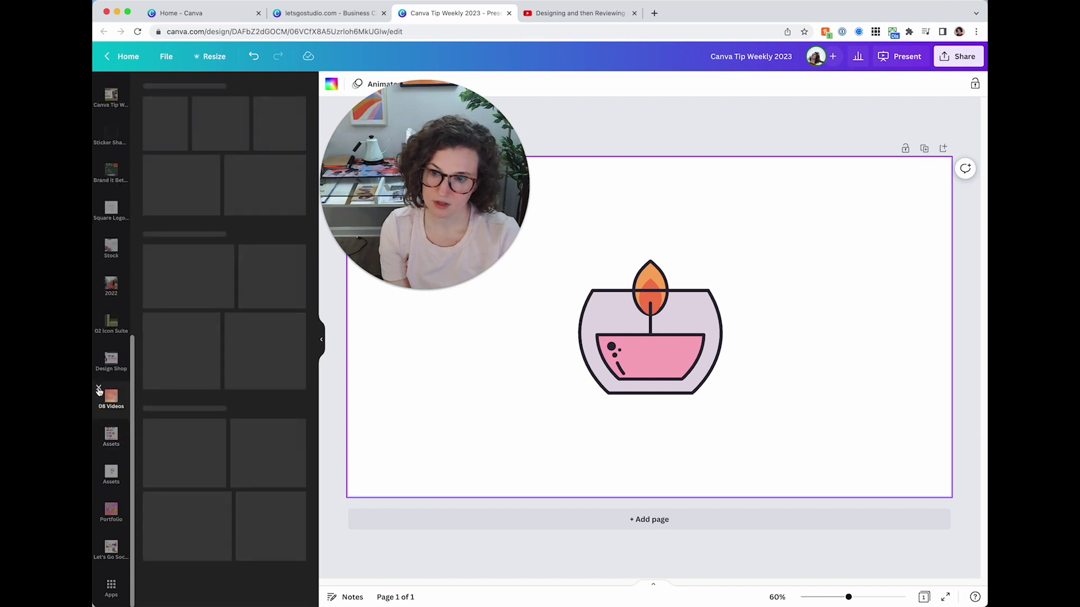
pyautogui.click(99, 389)
pyautogui.click(99, 390)
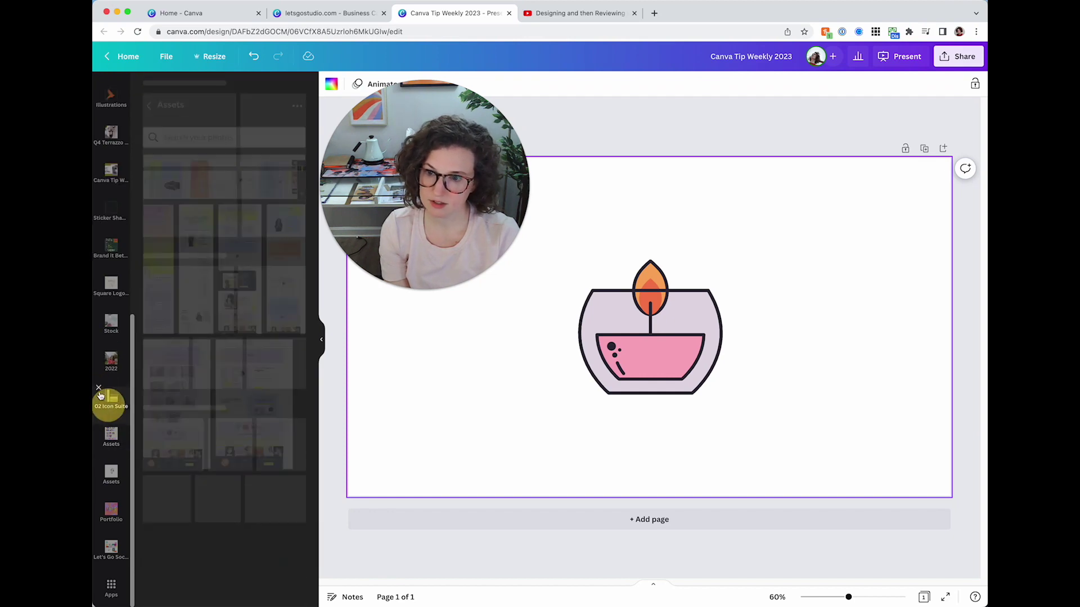
pyautogui.click(99, 388)
pyautogui.click(99, 388)
pyautogui.click(99, 388)
pyautogui.click(99, 390)
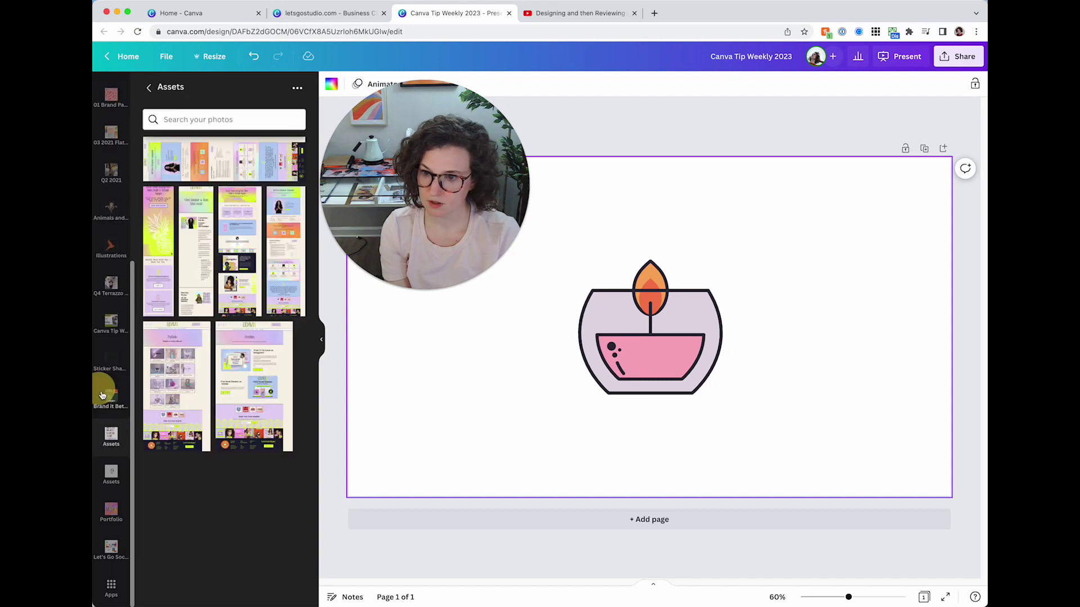
pyautogui.click(99, 389)
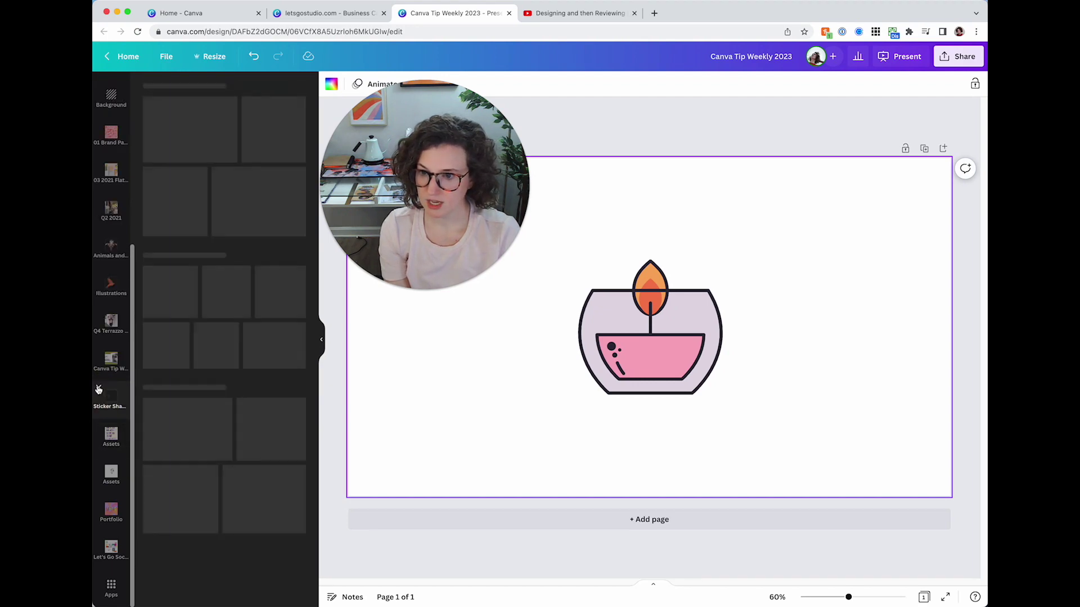
pyautogui.click(99, 389)
pyautogui.click(99, 390)
pyautogui.click(100, 389)
pyautogui.click(99, 389)
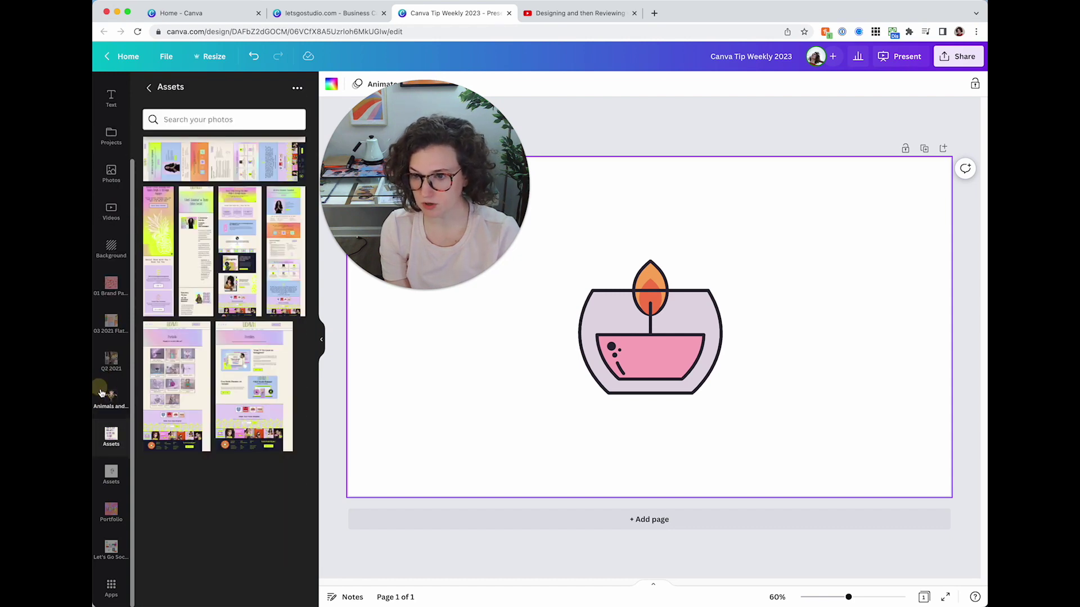
pyautogui.click(99, 390)
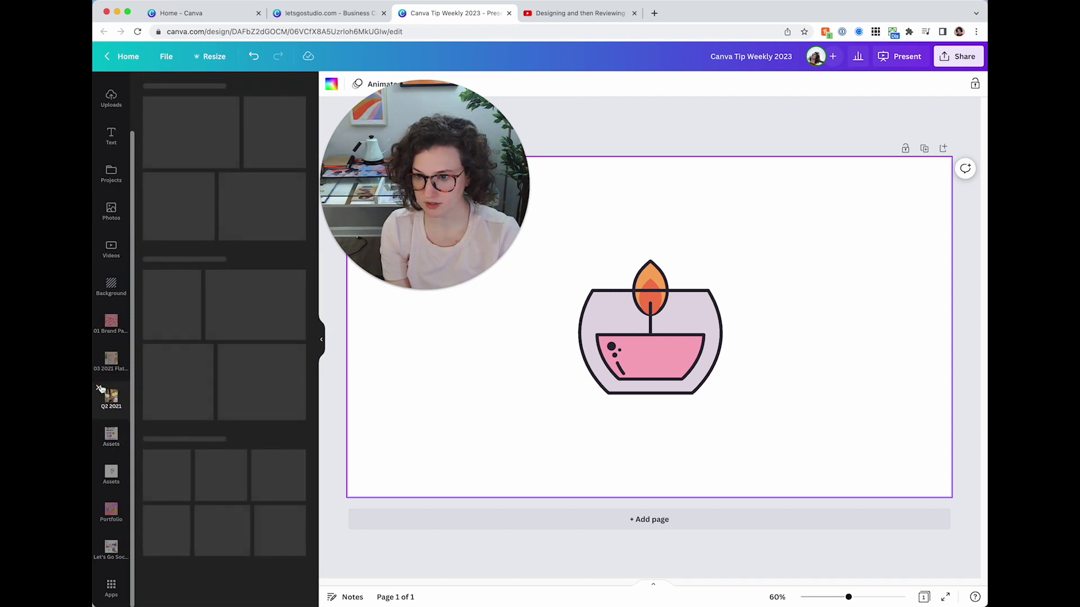
pyautogui.click(100, 390)
pyautogui.click(99, 388)
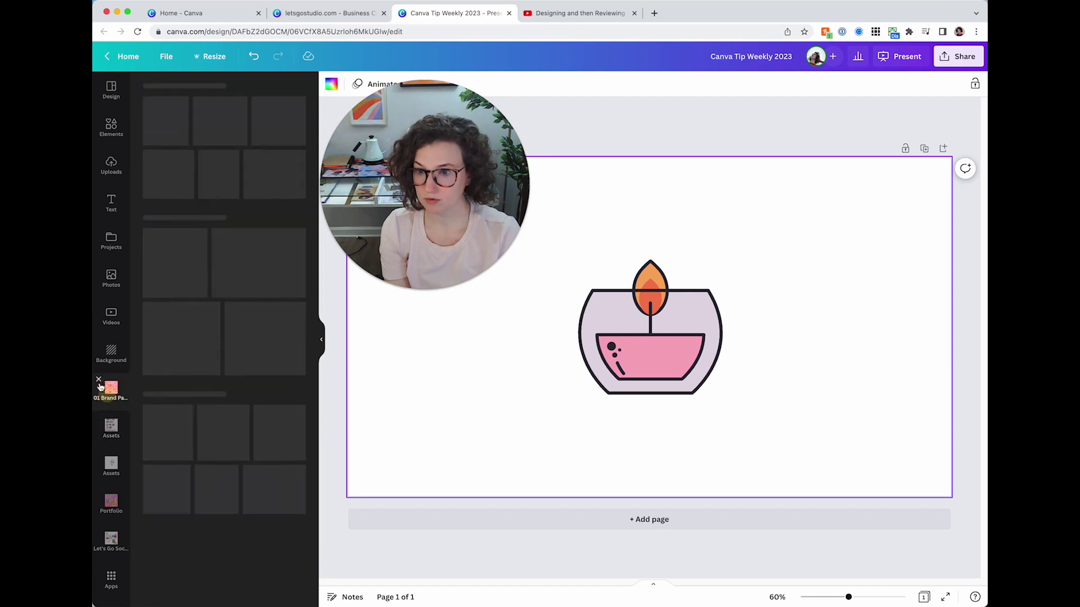
pyautogui.click(99, 381)
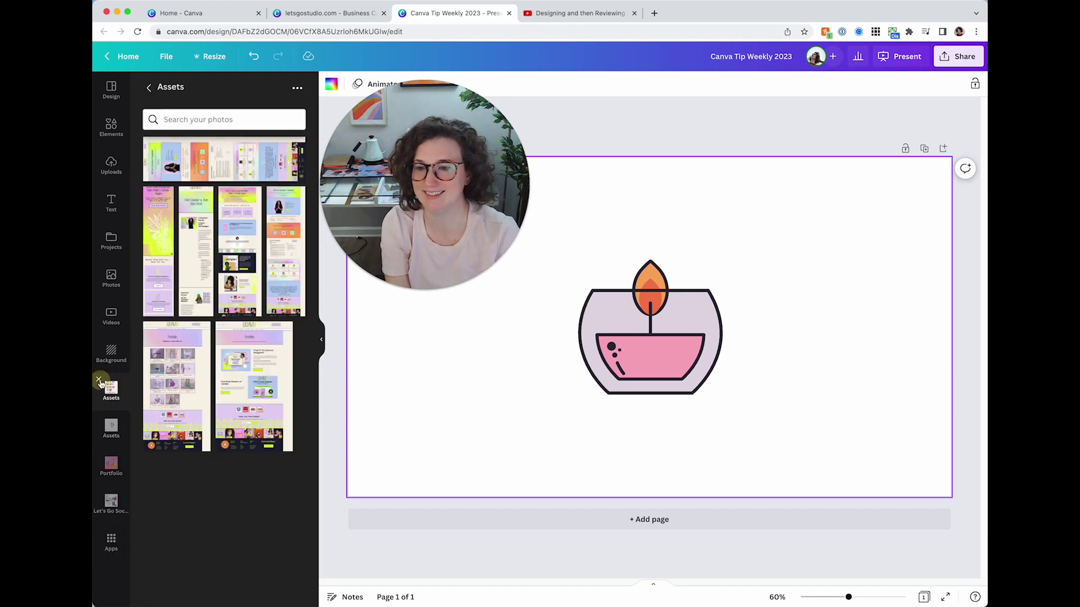
pyautogui.click(100, 382)
pyautogui.click(100, 383)
pyautogui.click(101, 384)
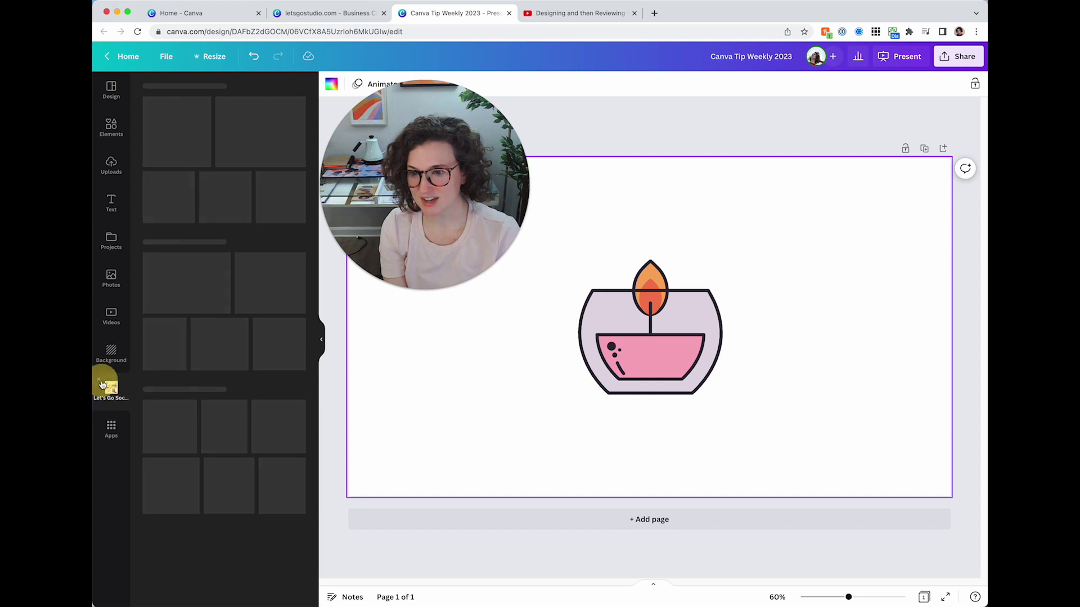
pyautogui.click(101, 384)
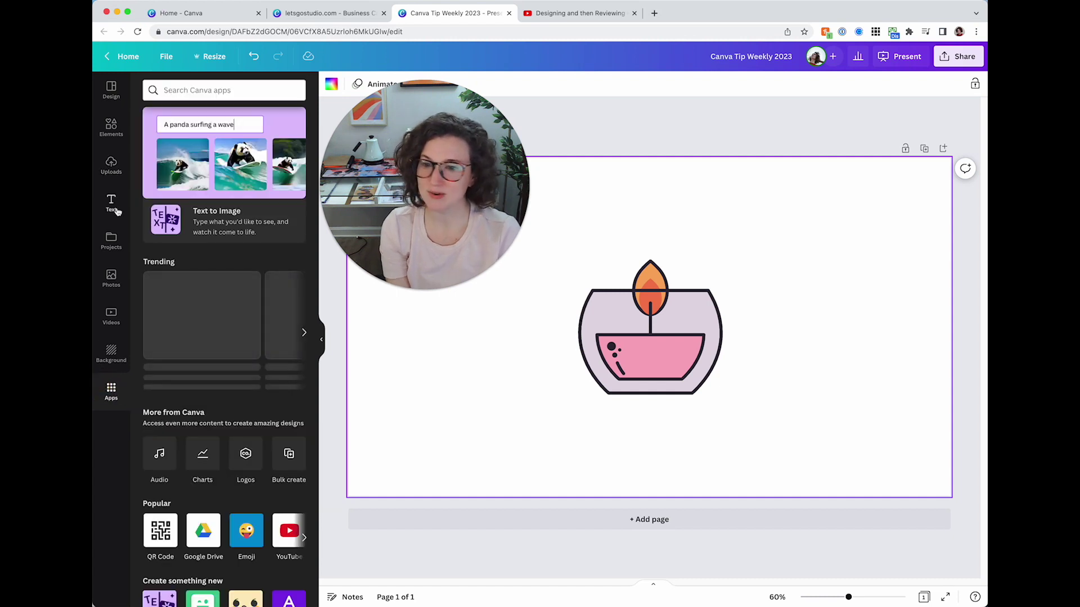
# - Remove the Logos shortcut from the sidebar, then add the logos app back from Apps
pyautogui.click(247, 460)
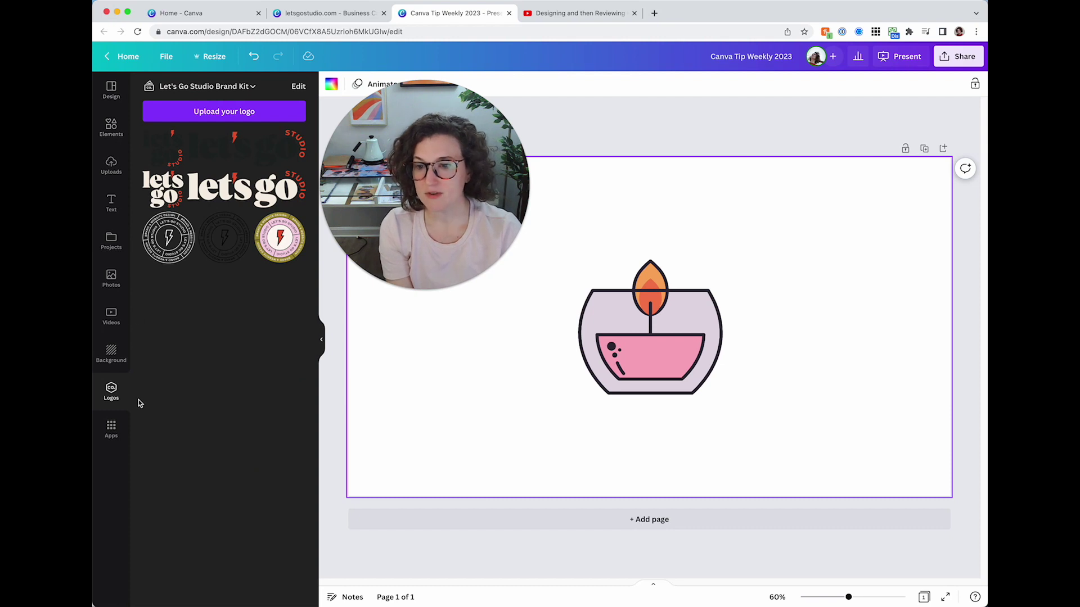
pyautogui.click(100, 380)
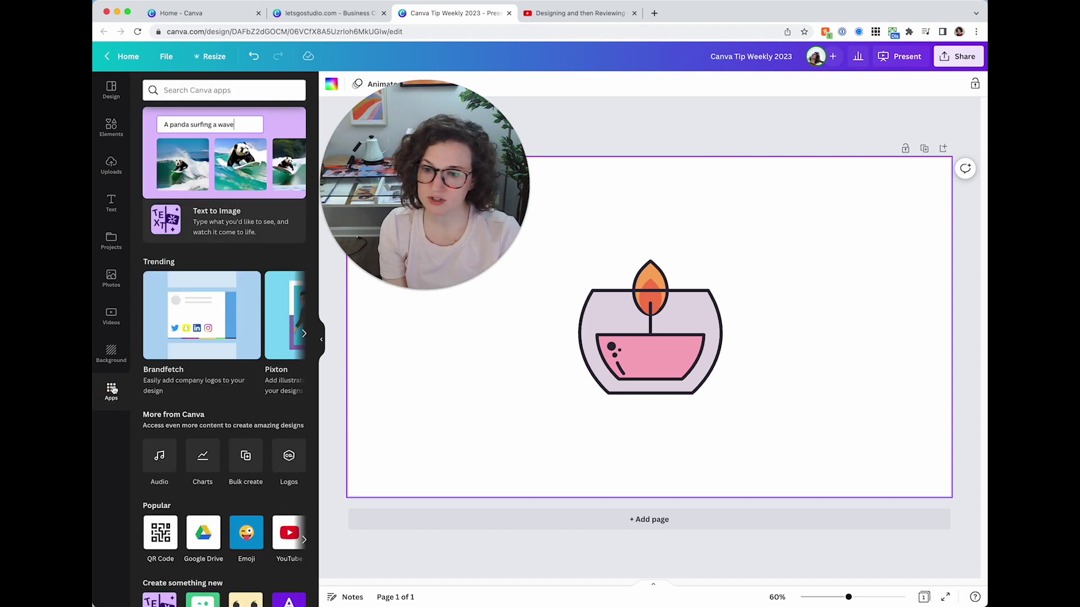
pyautogui.moveTo(364, 196); pyautogui.dragTo(195, 279)
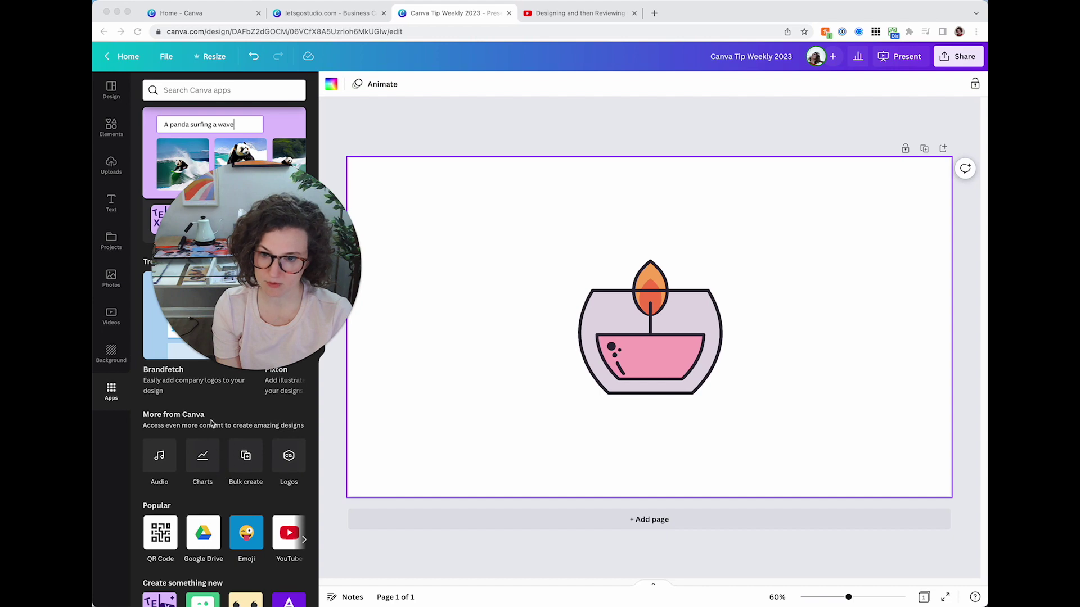
pyautogui.click(290, 458)
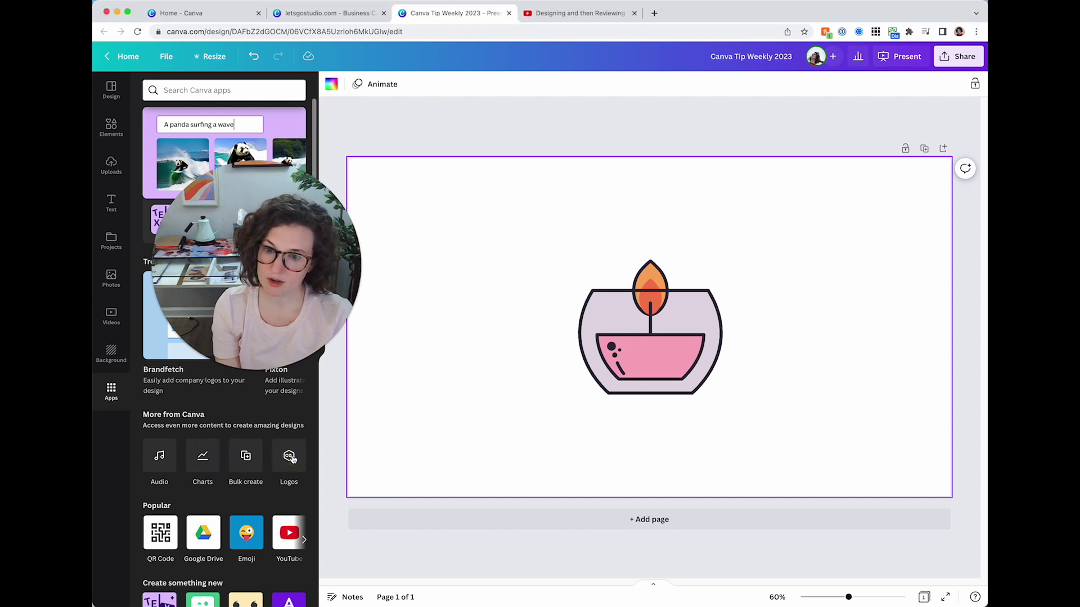
# - Cycle through the Elements, Uploads, Text and Projects panels, ending on Design templates
pyautogui.click(104, 128)
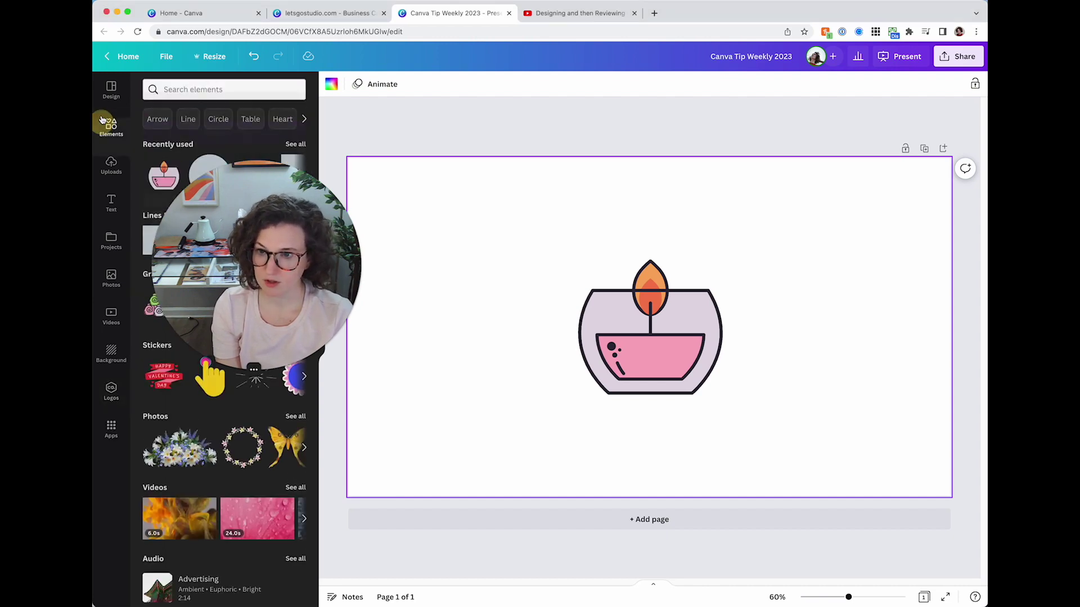
pyautogui.click(112, 137)
pyautogui.click(112, 136)
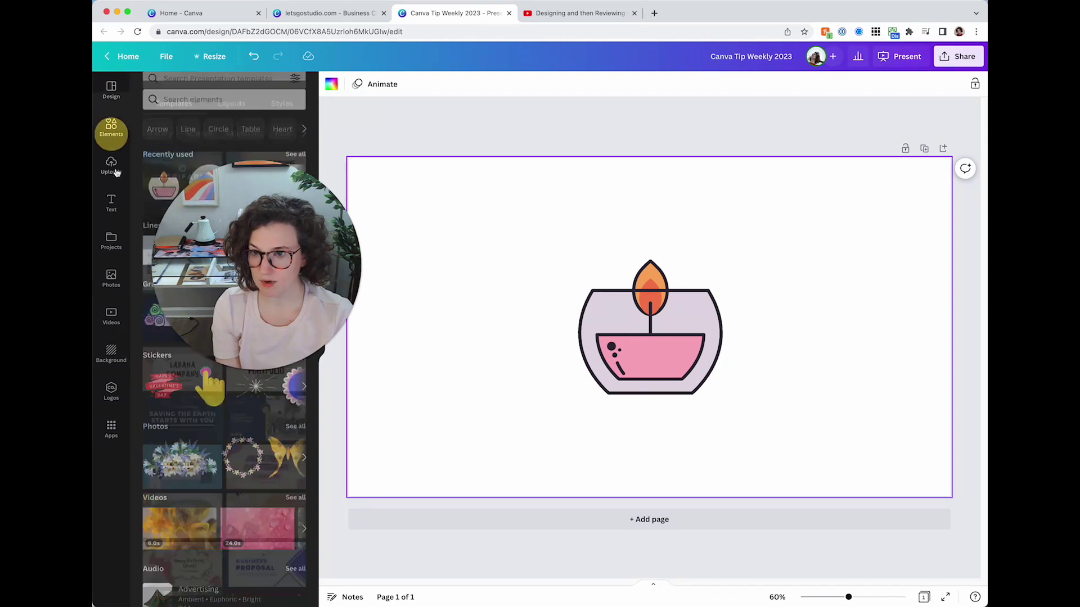
pyautogui.click(111, 167)
pyautogui.click(115, 211)
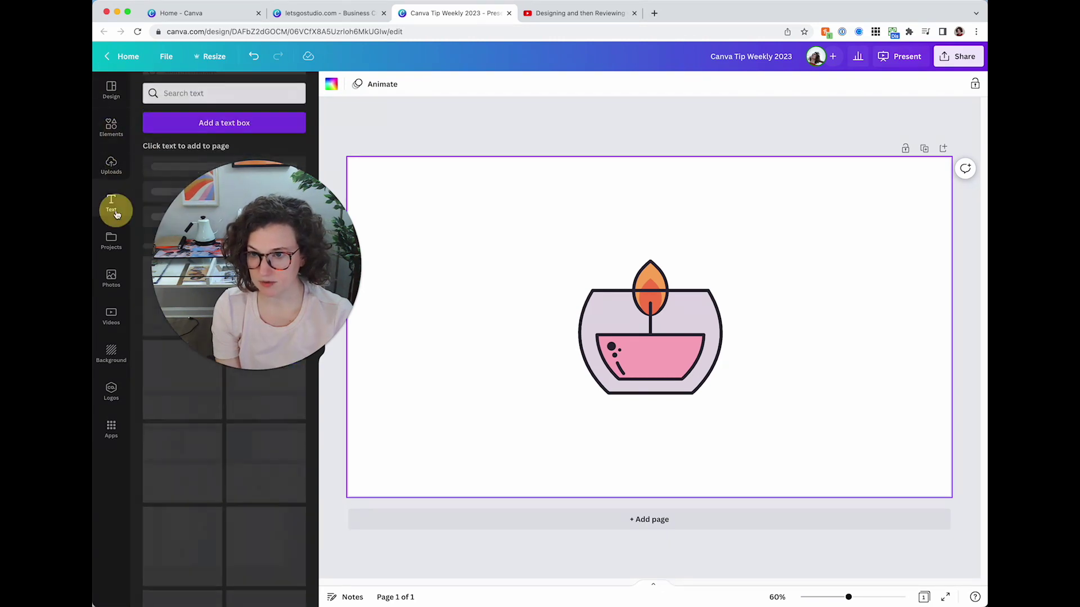
pyautogui.click(111, 241)
pyautogui.click(110, 204)
pyautogui.click(111, 165)
pyautogui.click(111, 136)
pyautogui.click(111, 90)
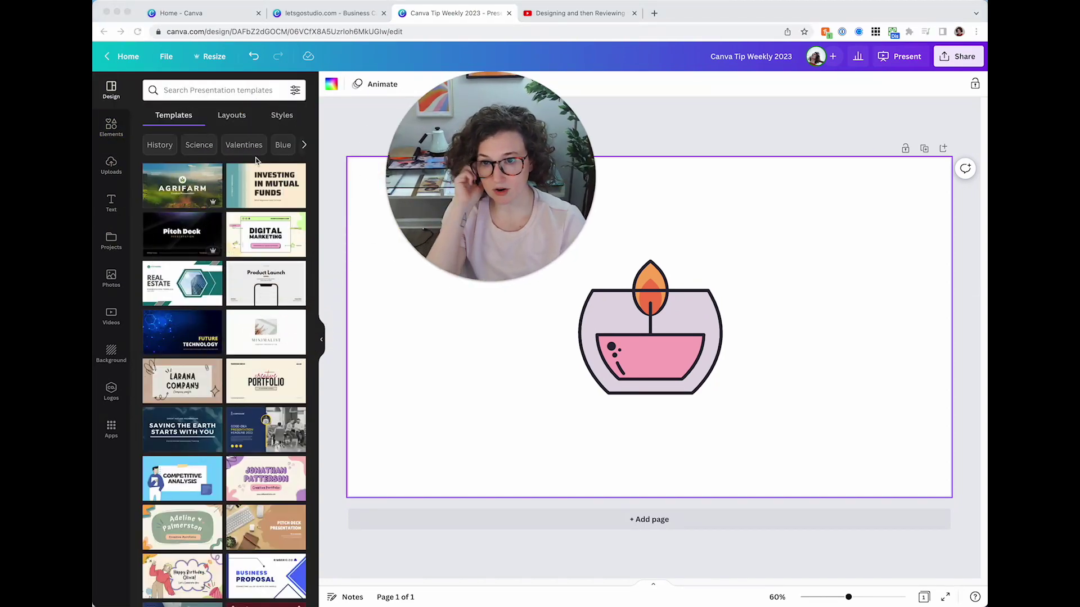
# - Move the candle graphic up and to the left
pyautogui.click(283, 116)
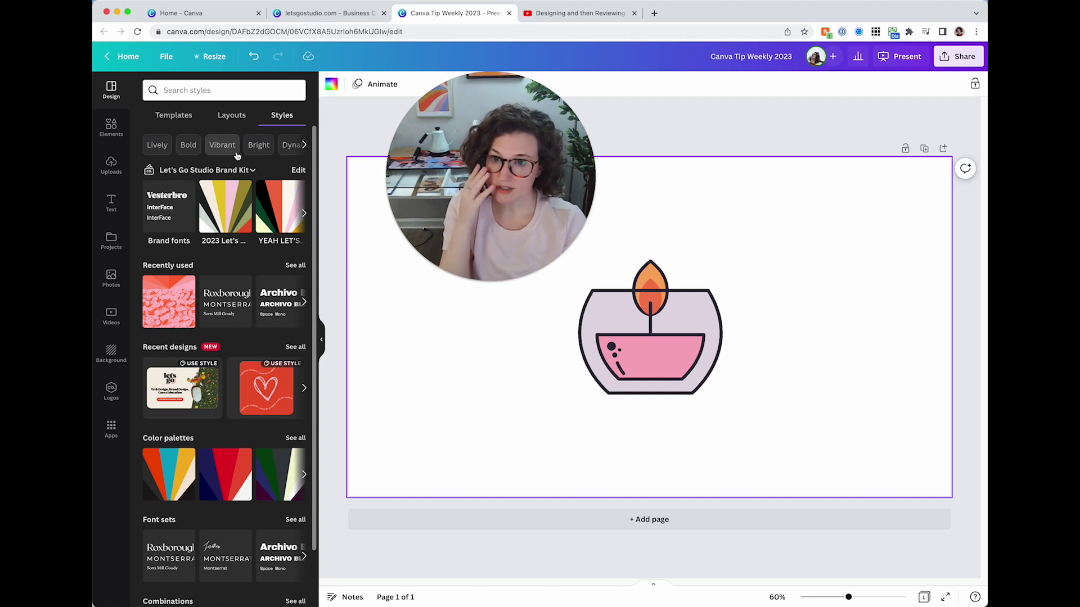
pyautogui.click(595, 281)
pyautogui.moveTo(630, 298); pyautogui.dragTo(582, 267)
pyautogui.click(747, 253)
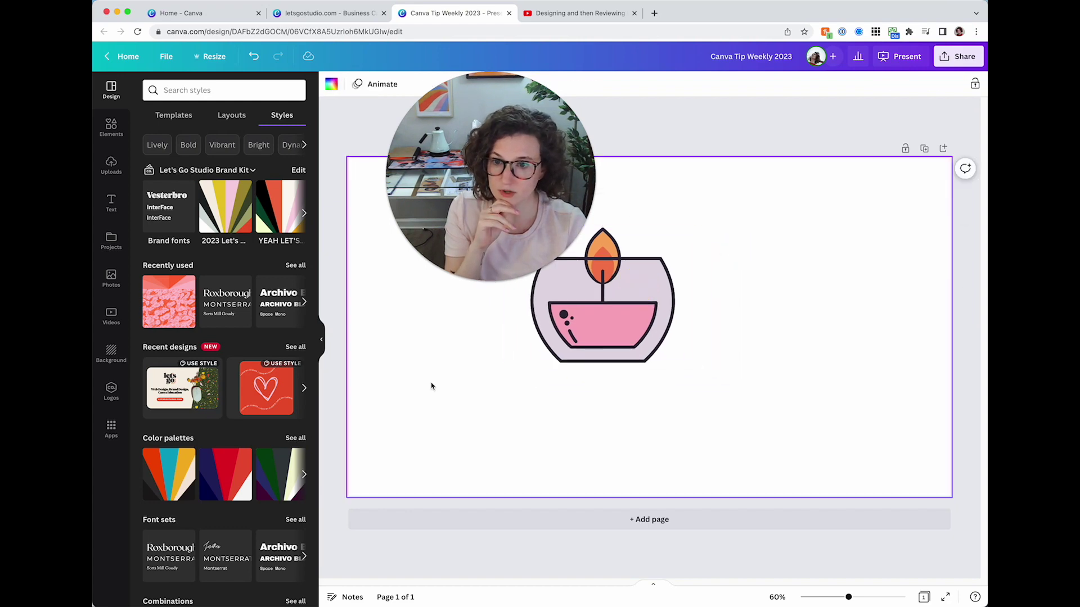
# - Add a large BEST-SELLERS text menu on the right and a small copy at lower left
pyautogui.click(112, 203)
pyautogui.moveTo(216, 337); pyautogui.dragTo(728, 323)
pyautogui.click(165, 313)
pyautogui.moveTo(164, 313); pyautogui.dragTo(458, 386)
pyautogui.click(736, 288)
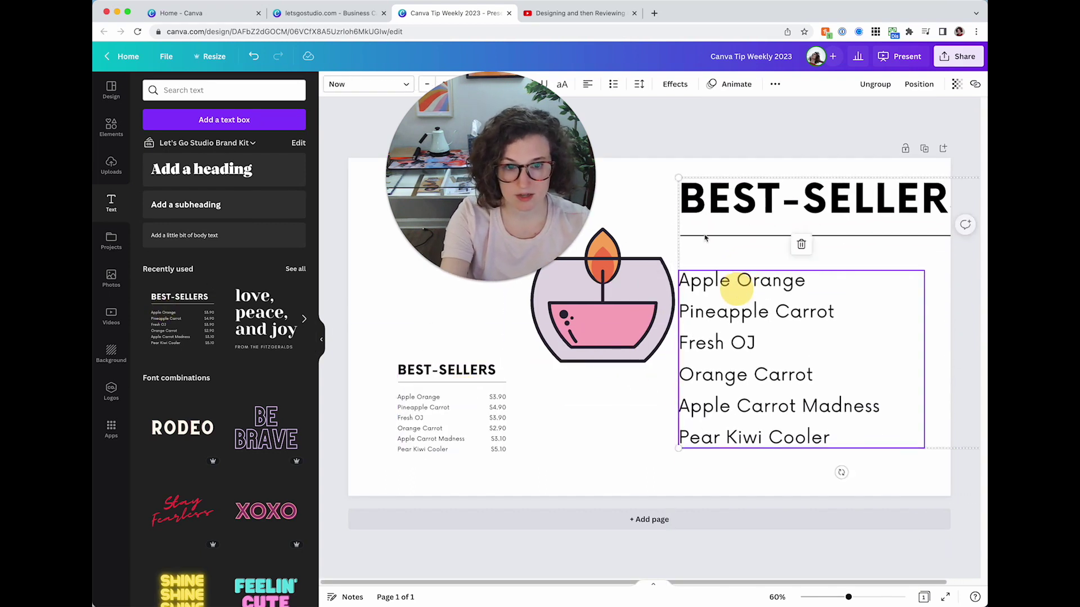
# - Shift the candle graphic further up and to the left
pyautogui.click(608, 293)
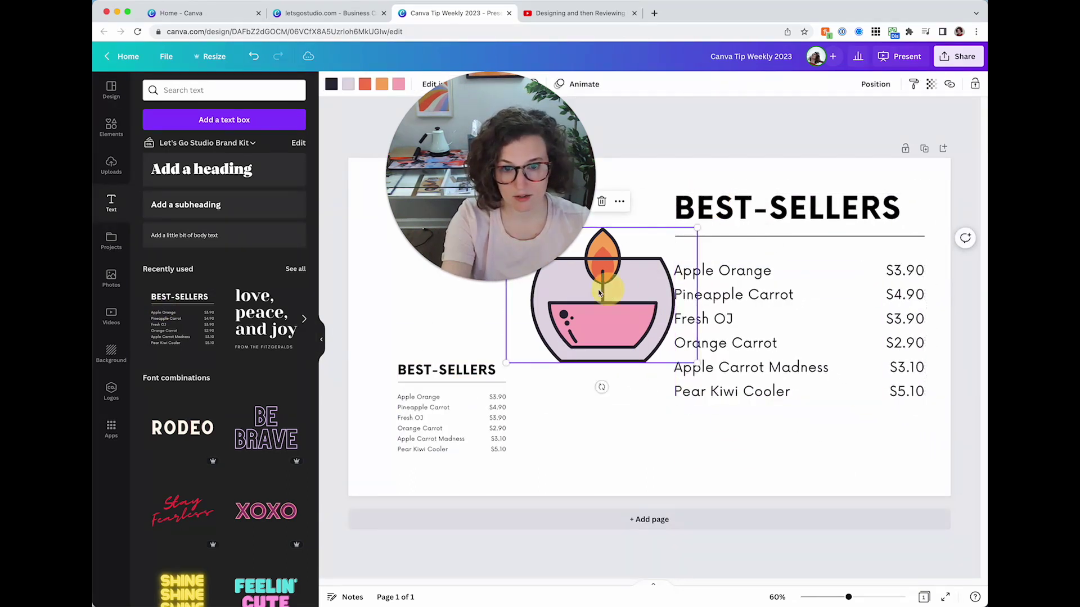
pyautogui.moveTo(609, 293); pyautogui.dragTo(530, 279)
pyautogui.click(600, 437)
pyautogui.click(111, 126)
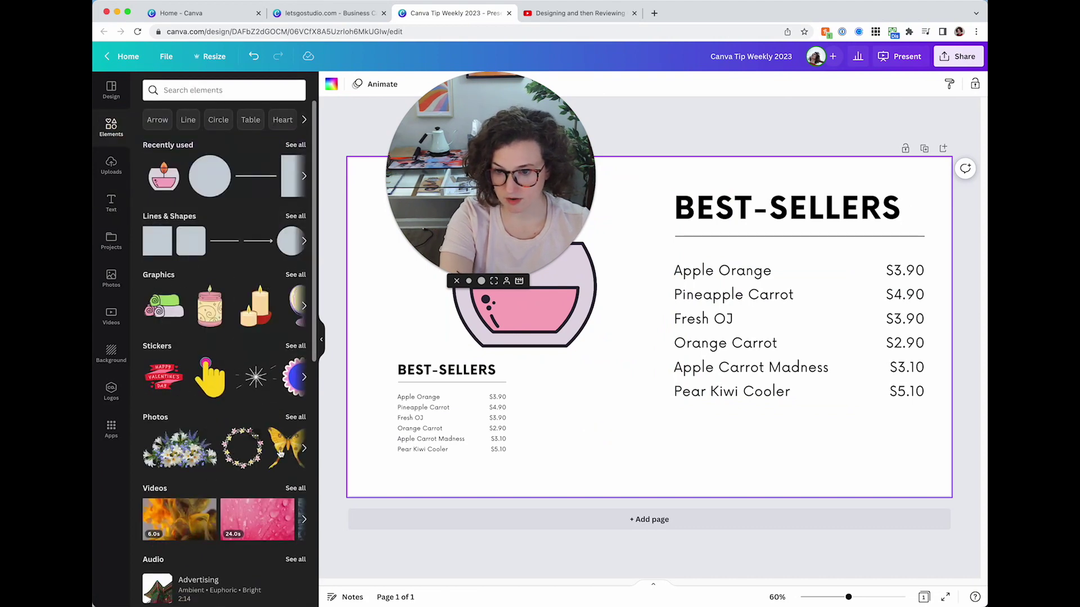
# - Add a pink square from Lines & Shapes and drag it to the lower middle beside the small menu
pyautogui.click(292, 377)
pyautogui.press('Delete')
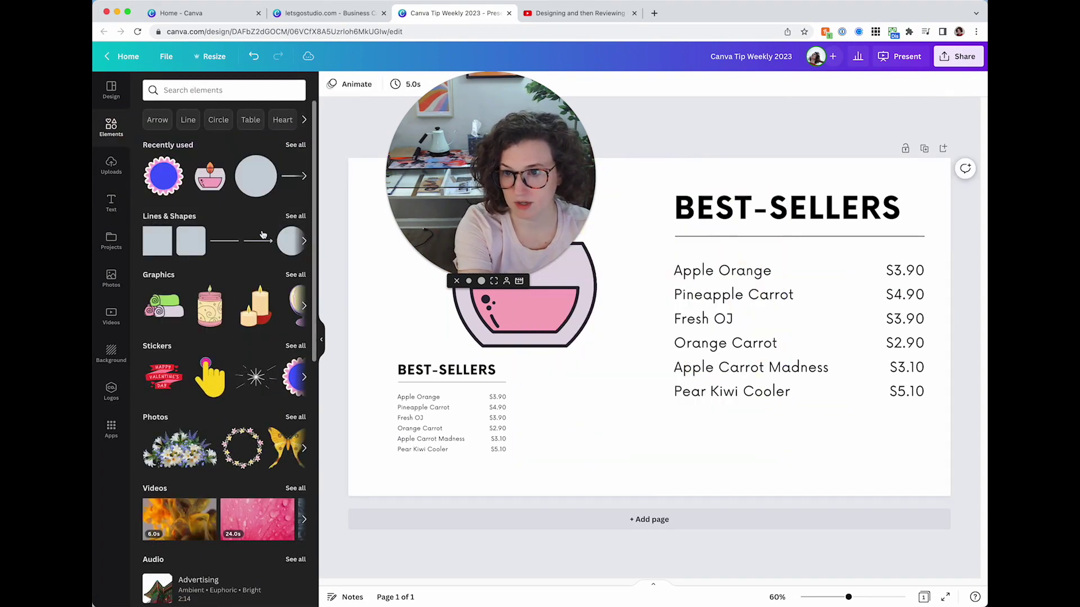
pyautogui.click(169, 246)
pyautogui.moveTo(645, 332); pyautogui.dragTo(645, 431)
pyautogui.click(802, 417)
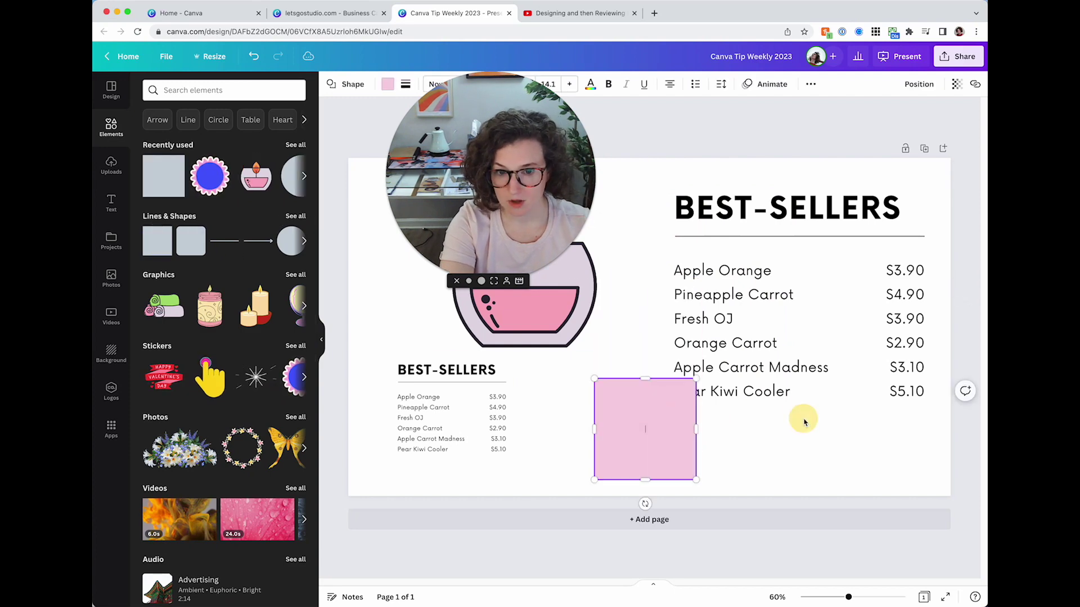
pyautogui.click(112, 88)
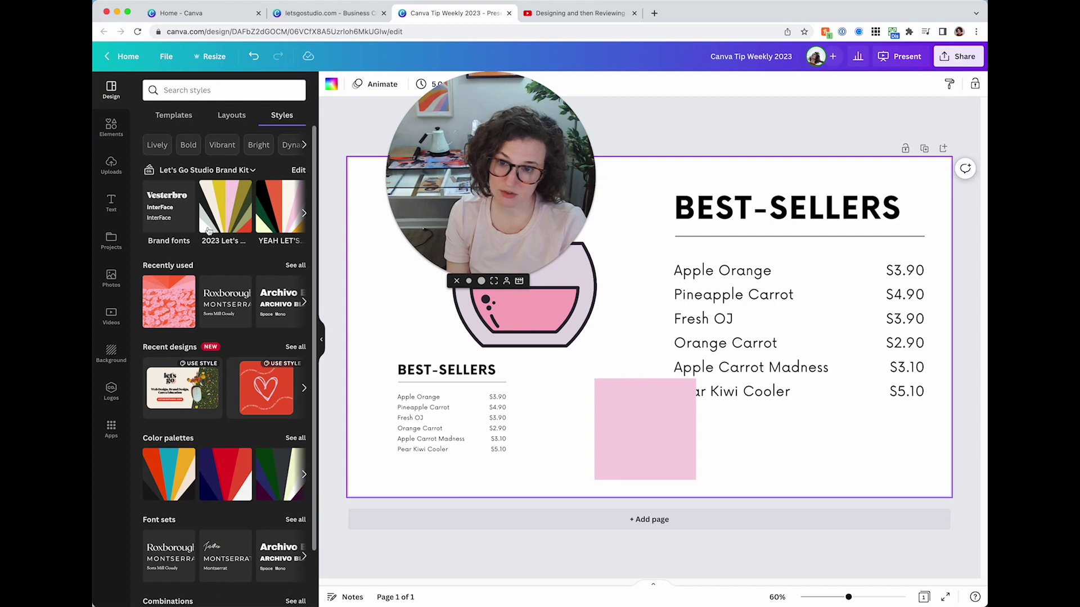
# - Apply Brand fonts and shuffle the 2023 brand palette to a cream background with yellow candle and square
pyautogui.click(179, 214)
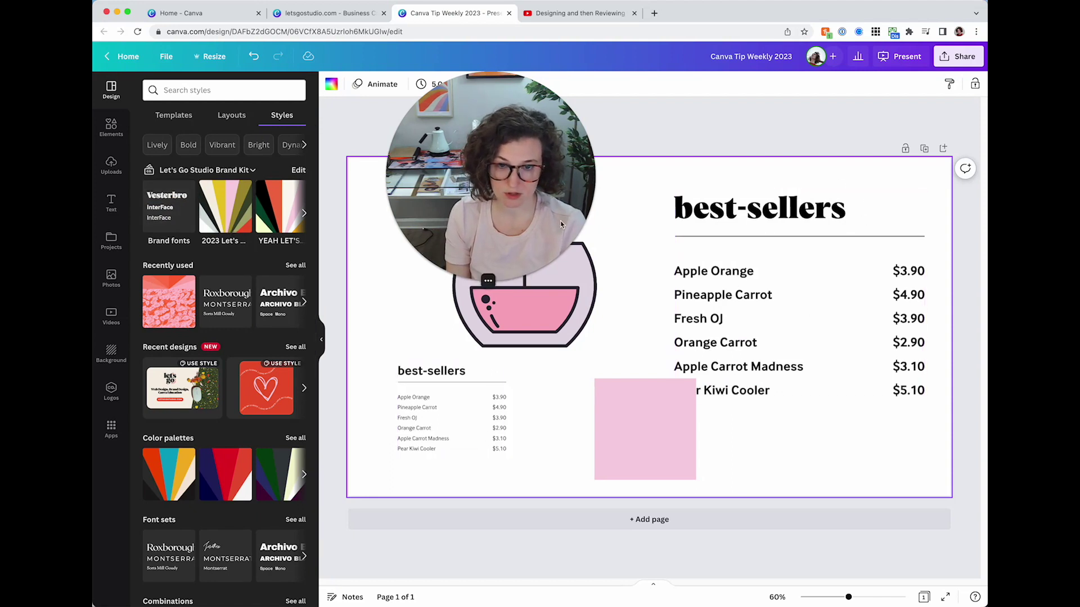
pyautogui.click(231, 221)
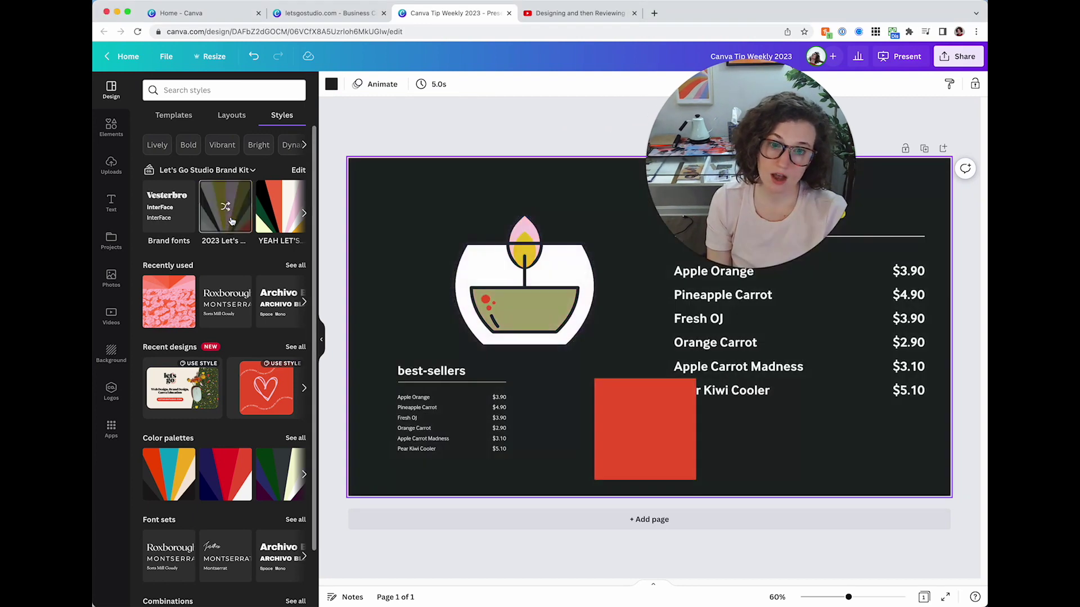
pyautogui.click(231, 221)
pyautogui.click(231, 221)
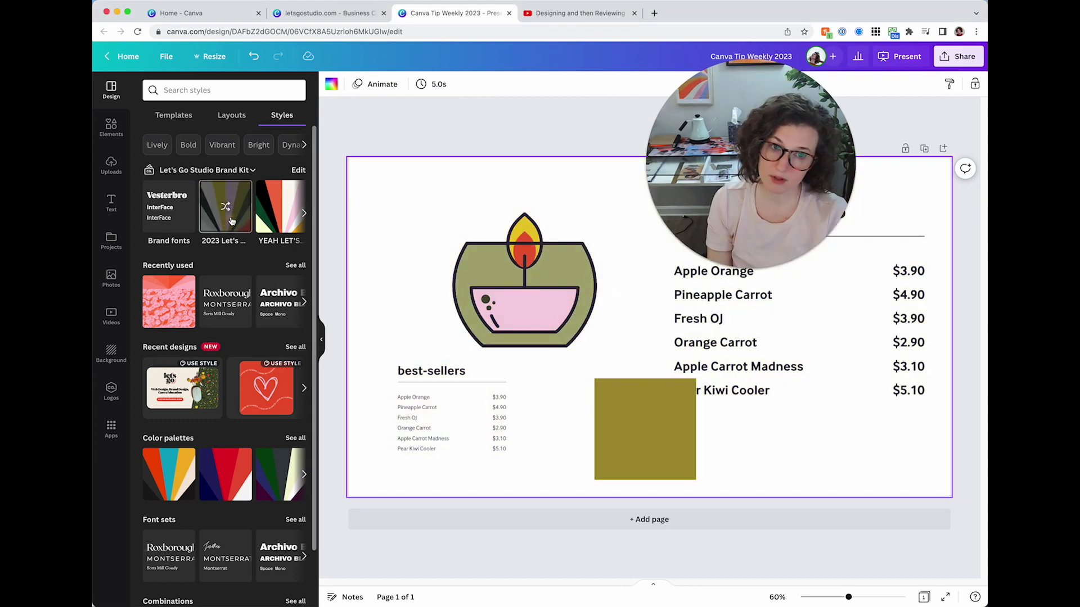
pyautogui.click(231, 221)
pyautogui.click(231, 221)
pyautogui.click(231, 221)
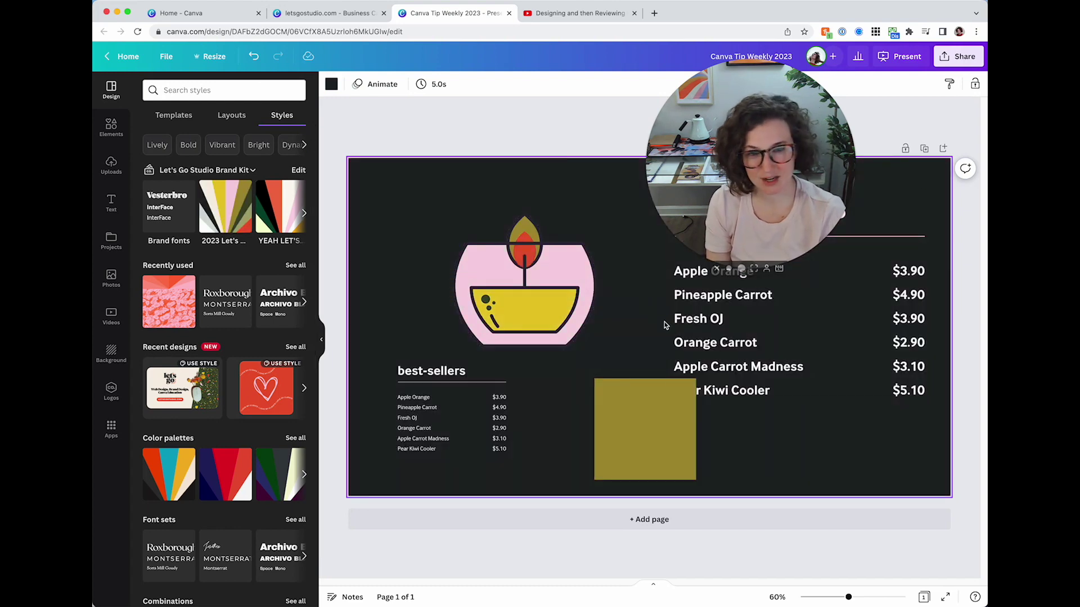
pyautogui.click(234, 206)
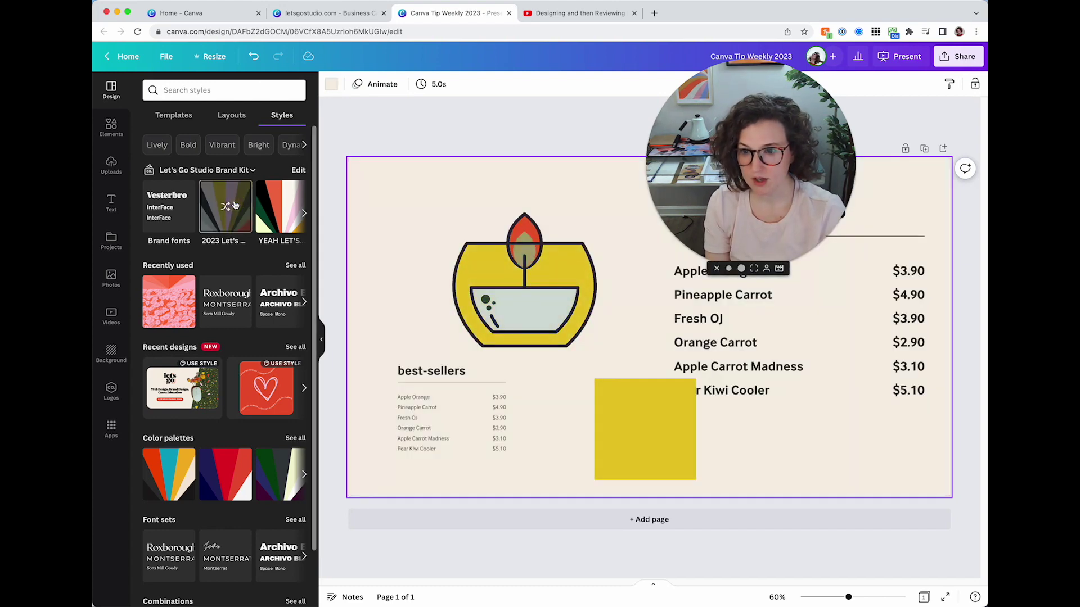
pyautogui.scroll(-2, 186, 348)
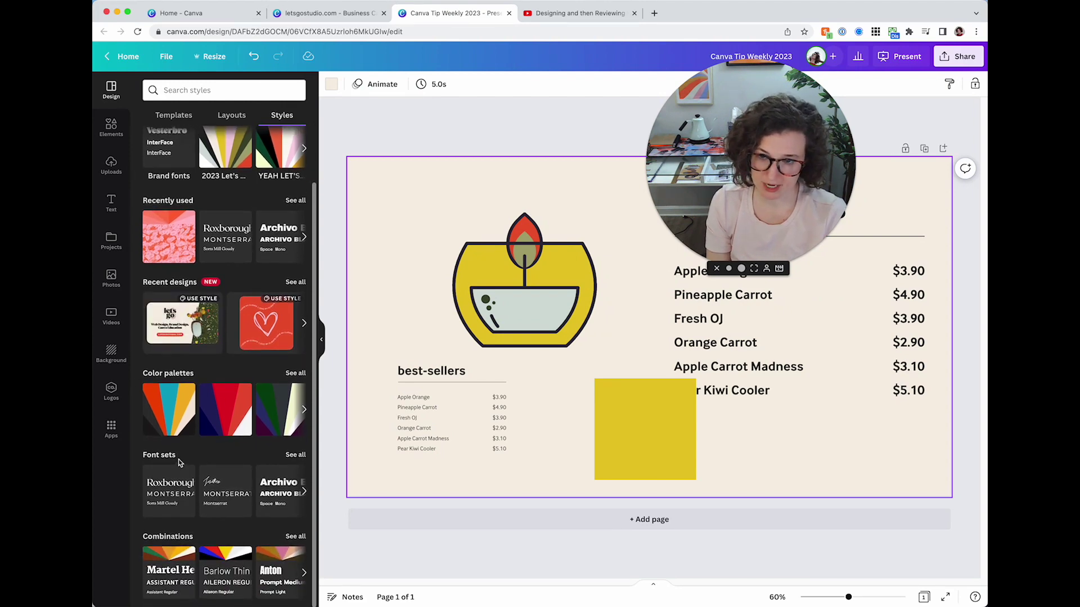
pyautogui.scroll(1, 177, 268)
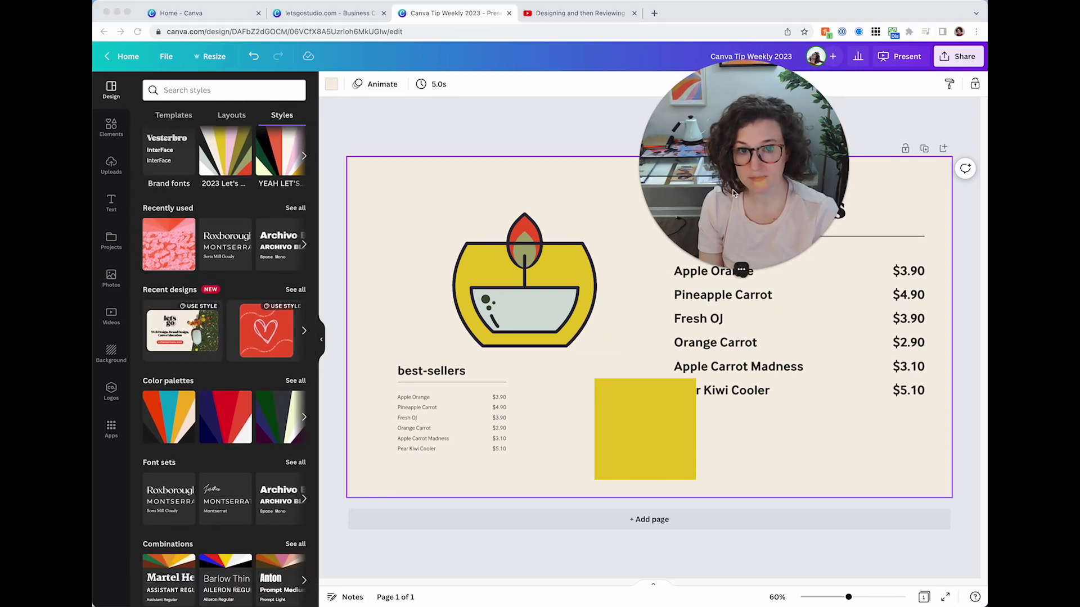
# - Add page 2 and apply the Title Page layout to it
pyautogui.click(231, 115)
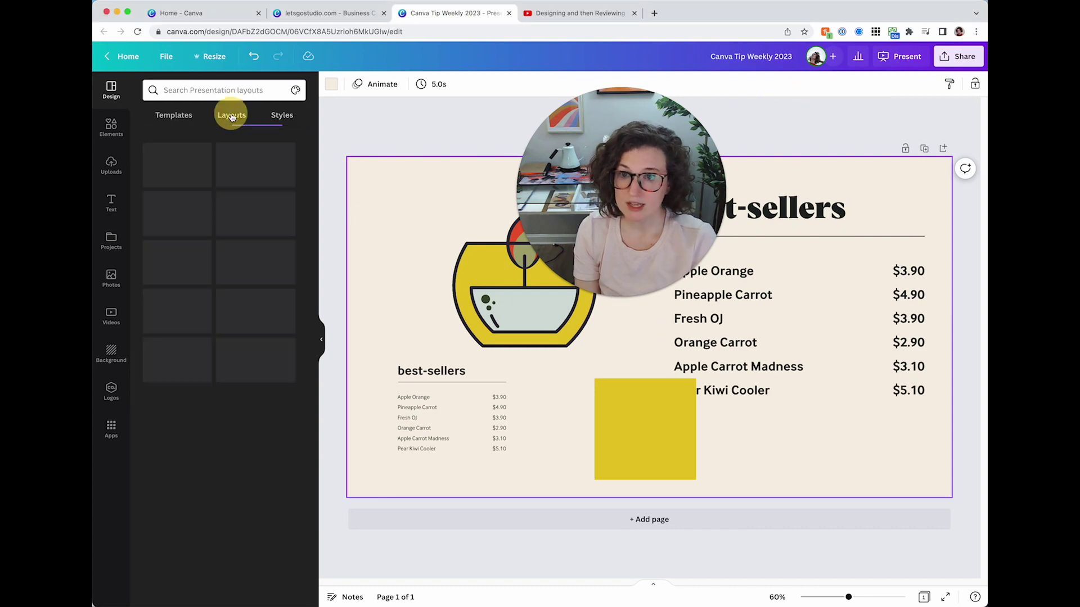
pyautogui.click(517, 516)
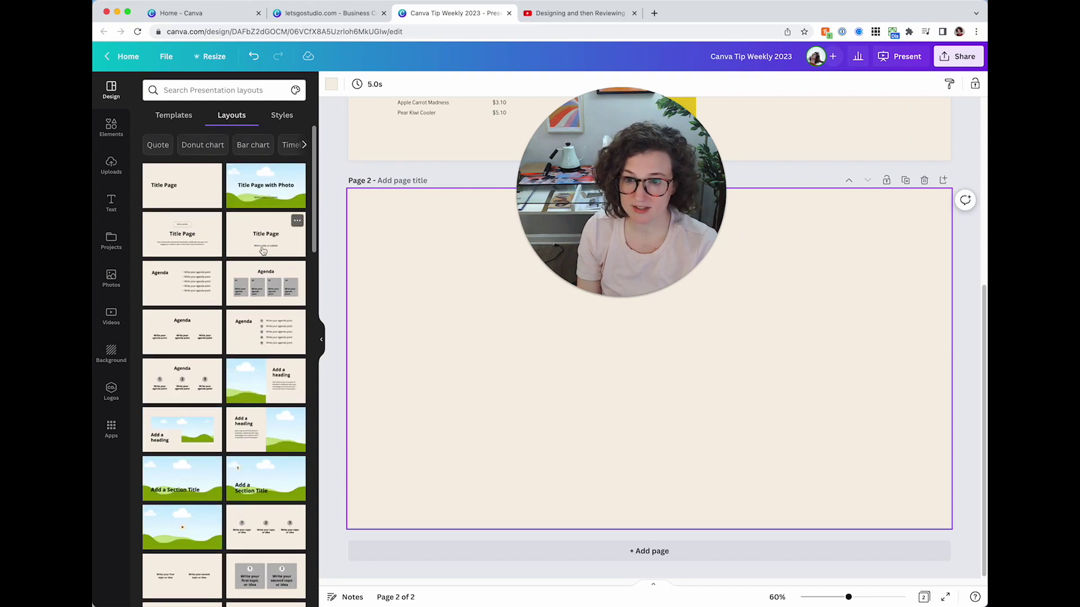
pyautogui.click(259, 244)
# - Add pages 3 and 4 and apply the three-topic layout to page 4
pyautogui.click(552, 554)
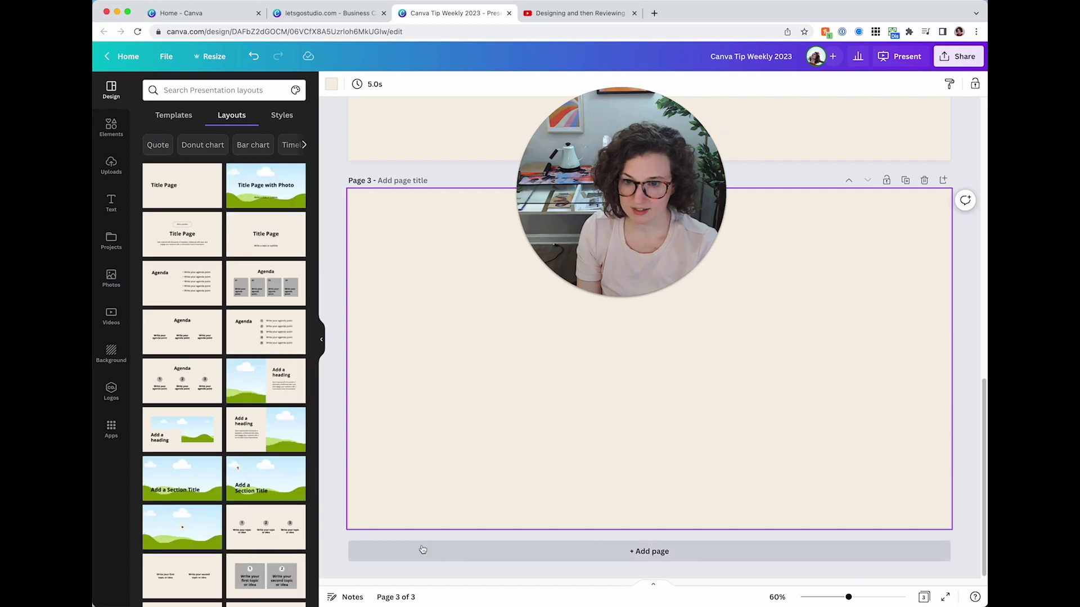
pyautogui.click(467, 552)
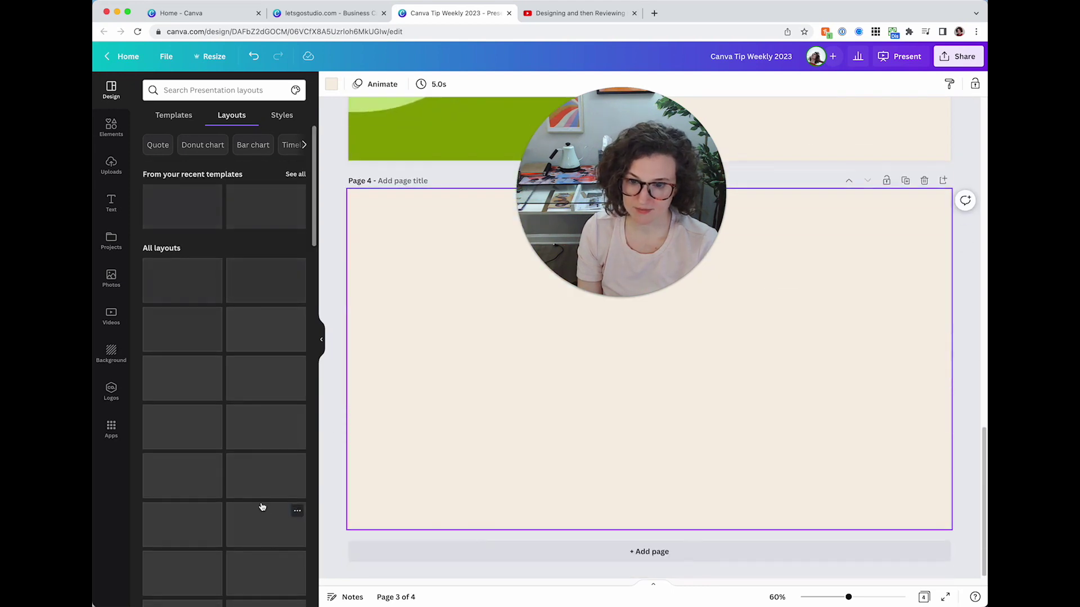
pyautogui.click(267, 515)
pyautogui.scroll(15, 463, 422)
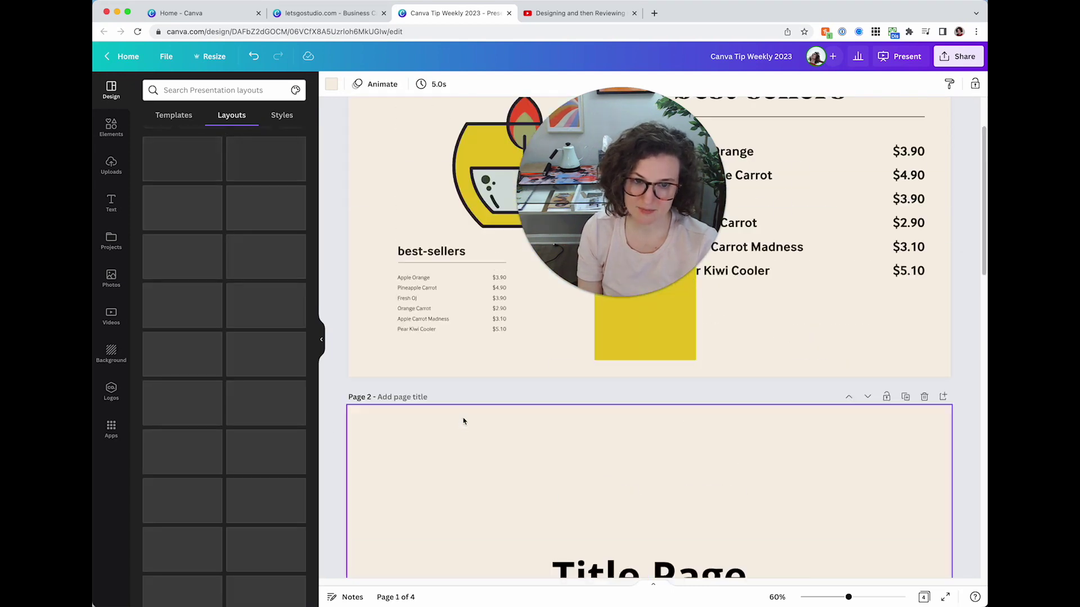
pyautogui.click(171, 120)
# - Add page 5 and apply the Digital Brainstorm slide from the pastel brainstorm template
pyautogui.scroll(-6, 225, 366)
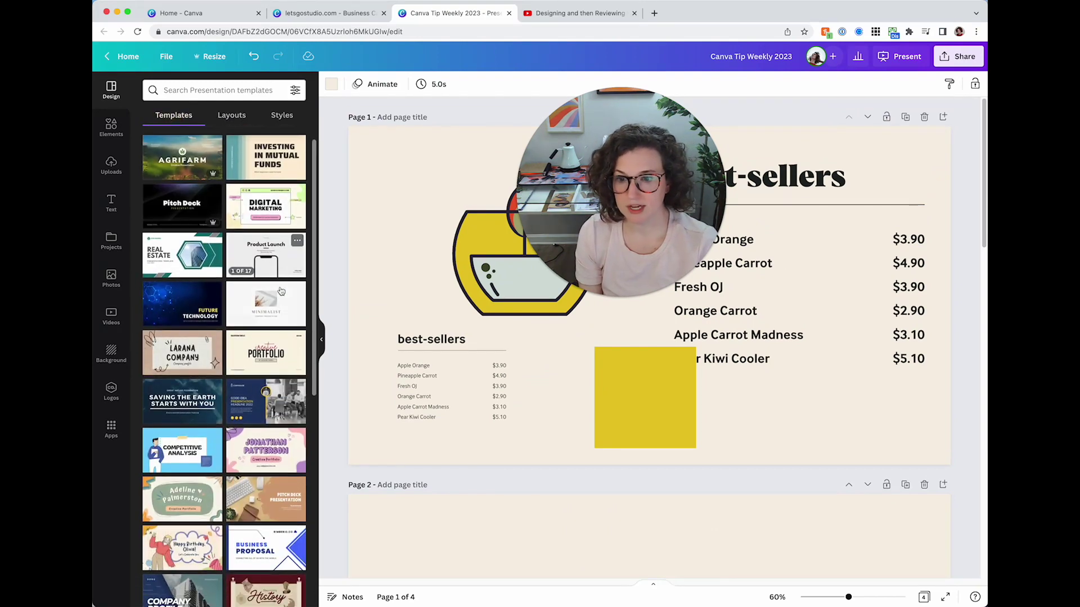
pyautogui.scroll(-15, 619, 444)
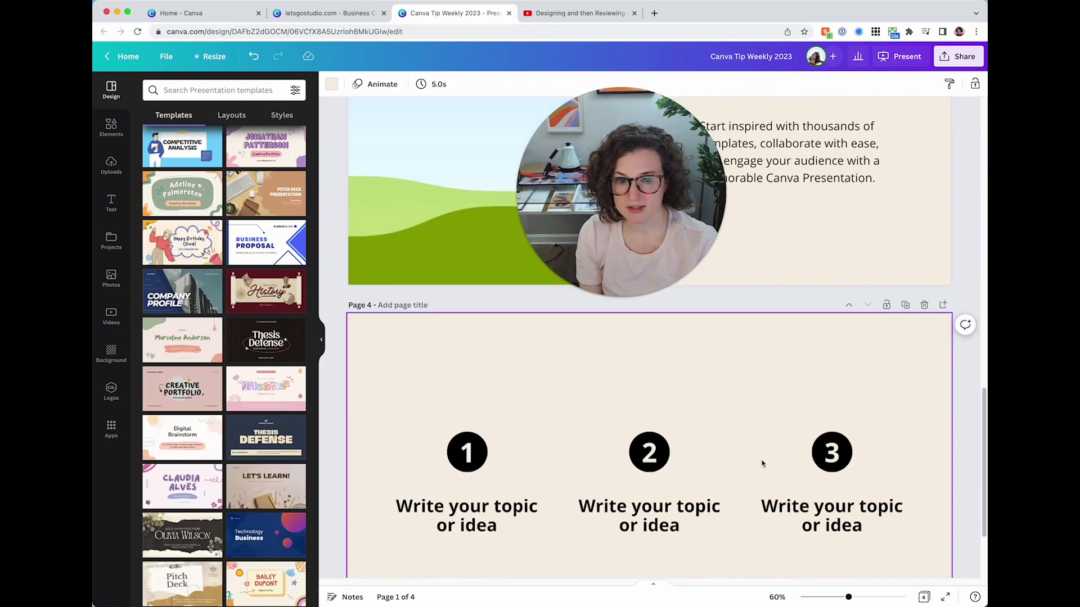
pyautogui.click(944, 305)
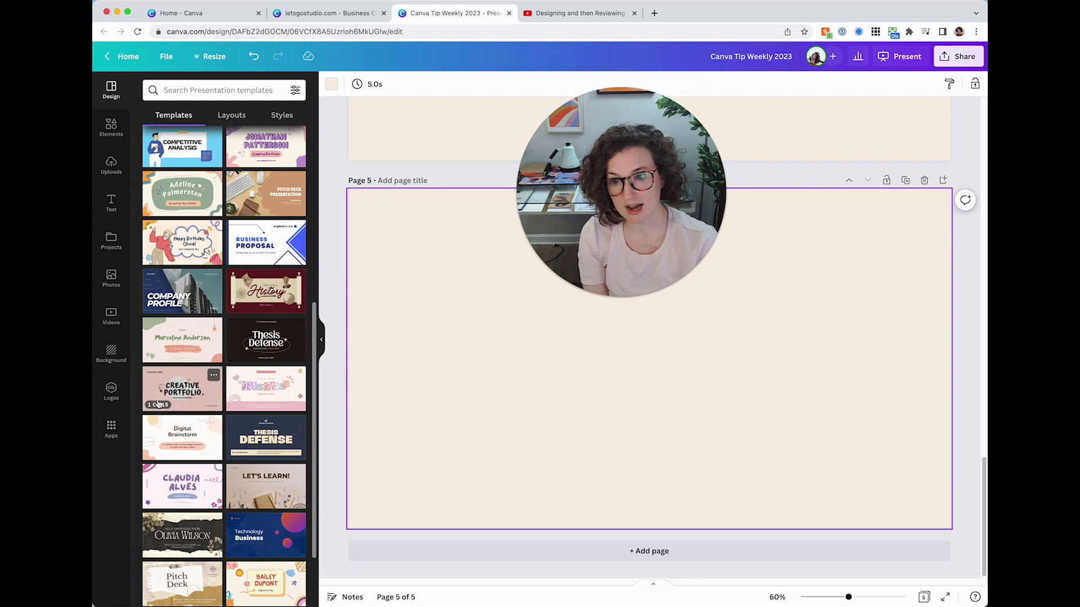
pyautogui.click(208, 450)
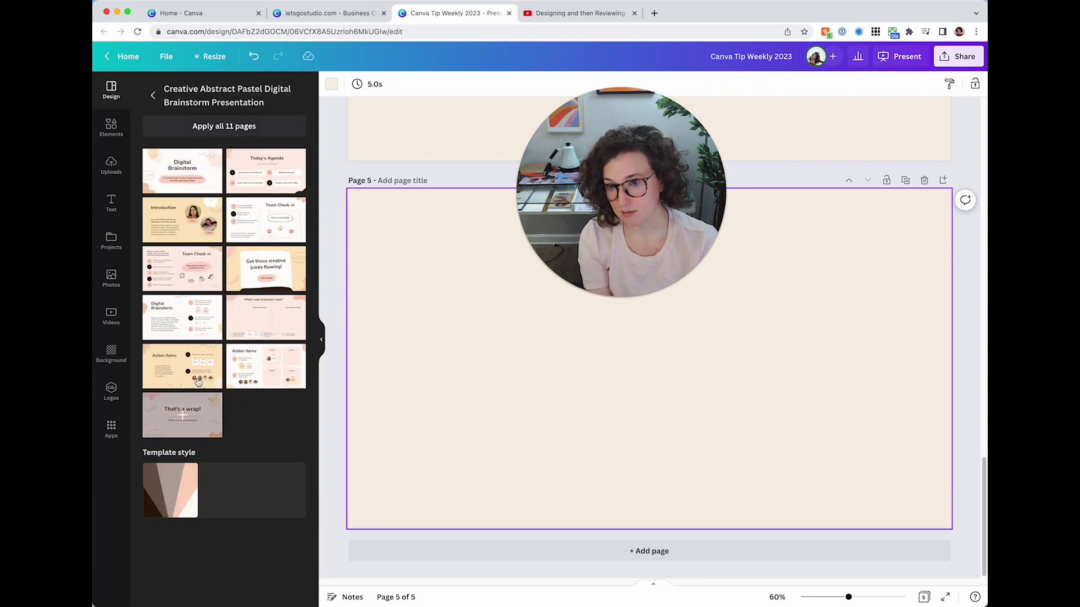
pyautogui.click(182, 333)
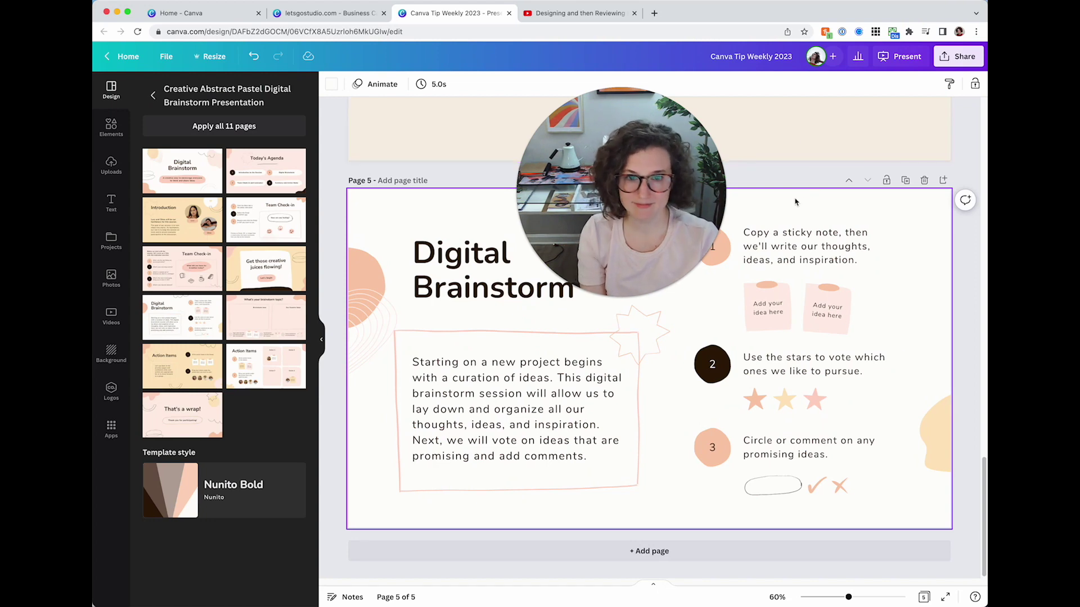
pyautogui.click(115, 131)
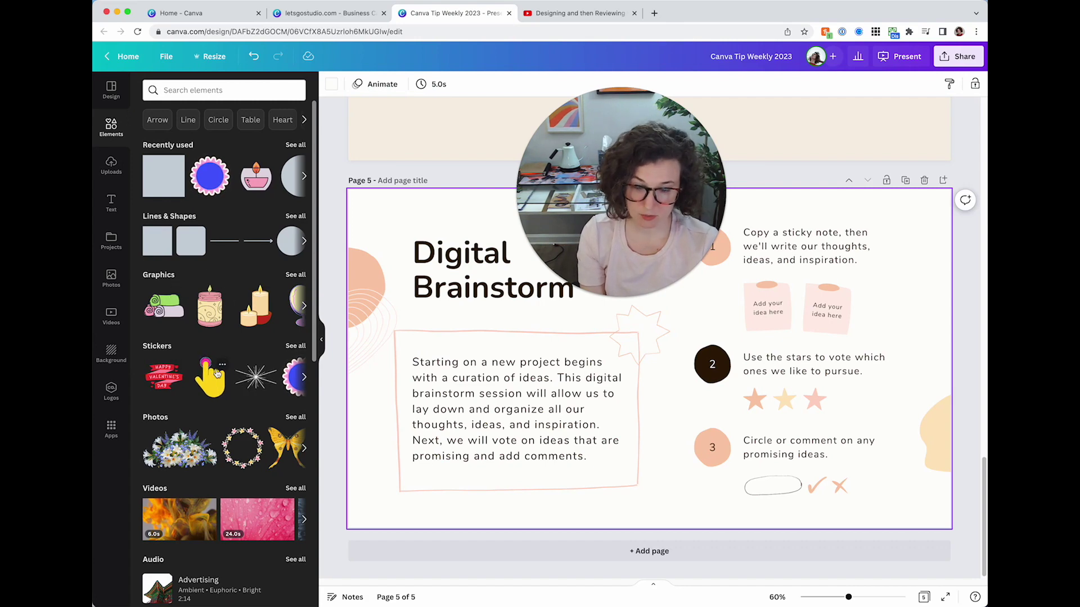
# - Add blank page 6 and browse through the Elements panel
pyautogui.click(623, 553)
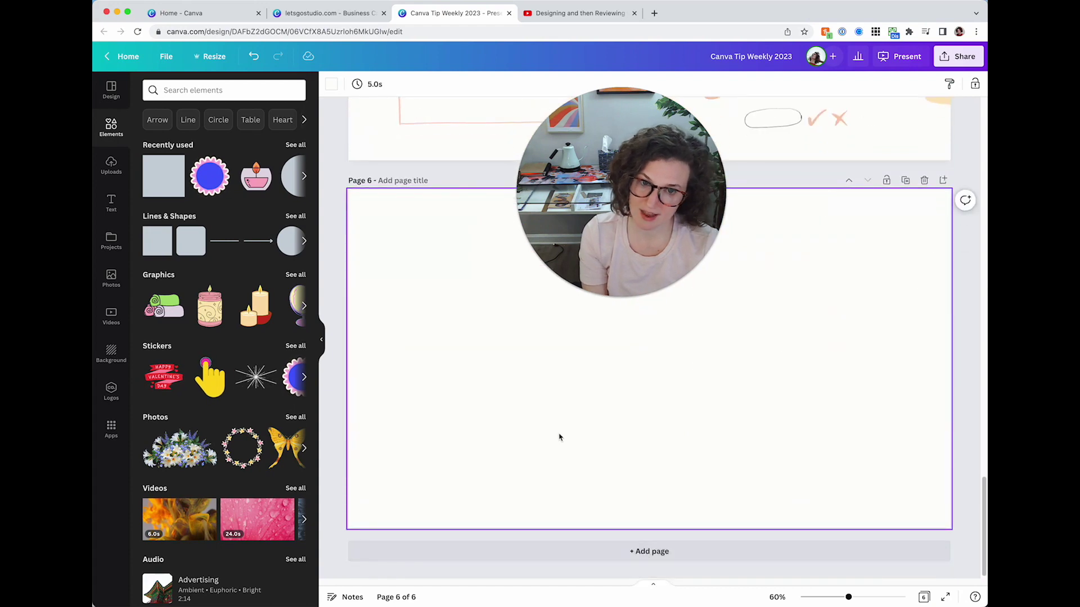
pyautogui.scroll(-2, 227, 398)
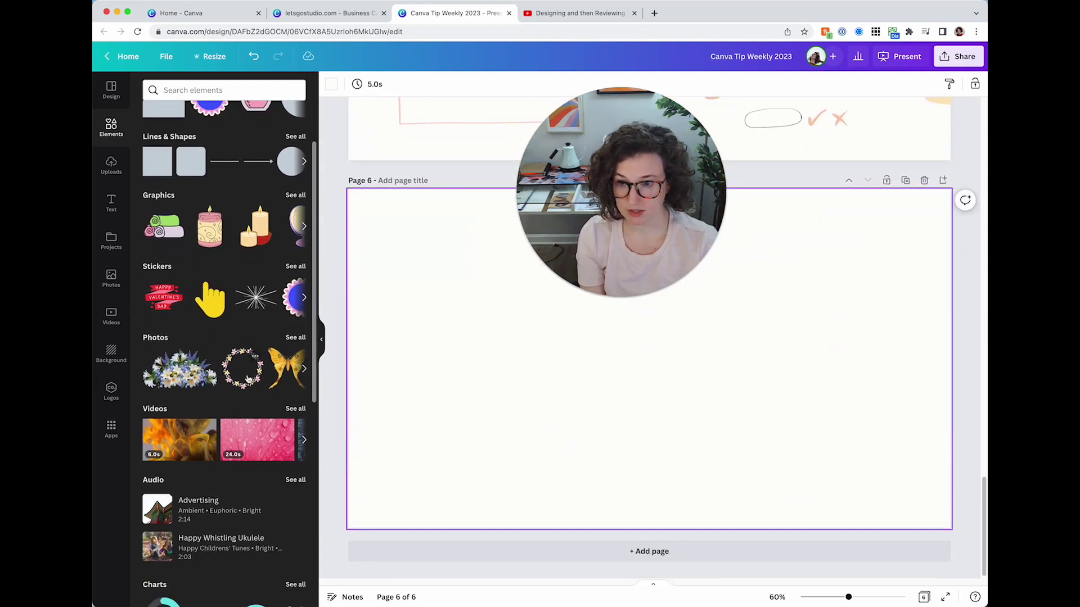
pyautogui.scroll(-4, 249, 381)
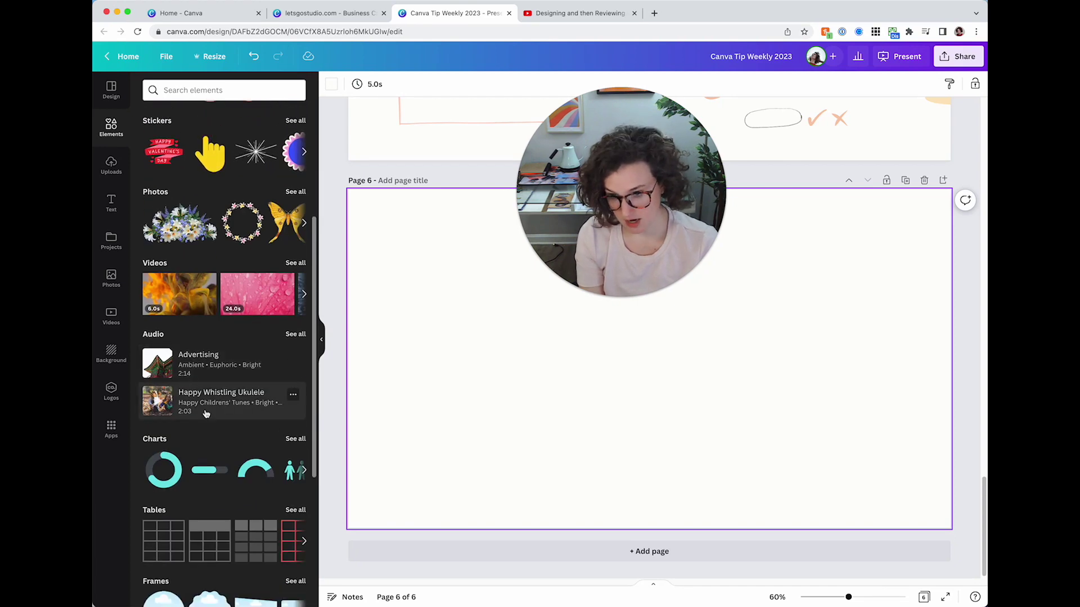
pyautogui.scroll(-5, 206, 414)
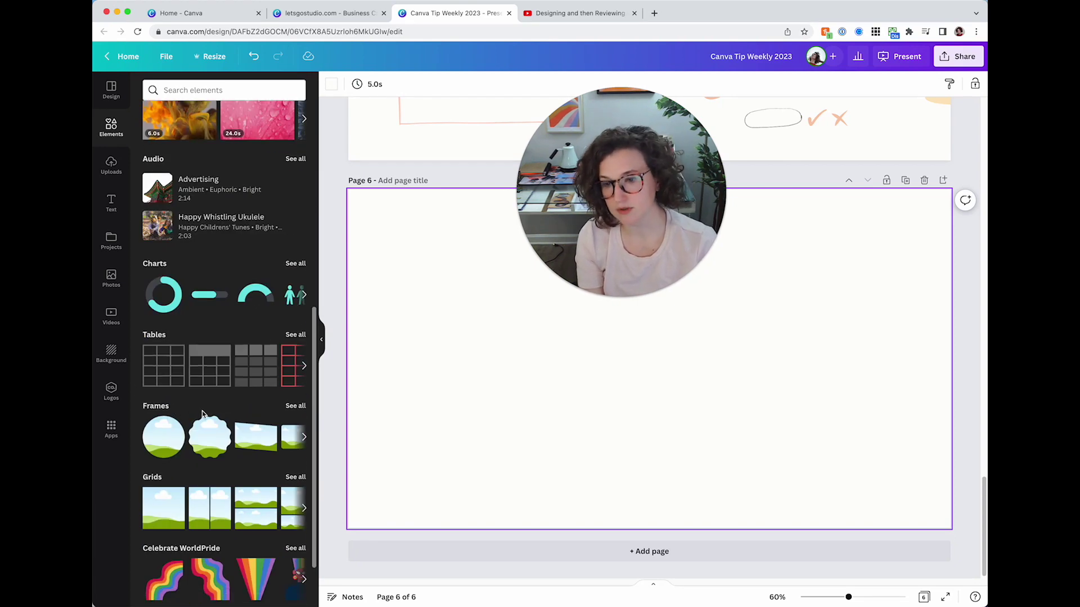
pyautogui.scroll(-7, 202, 415)
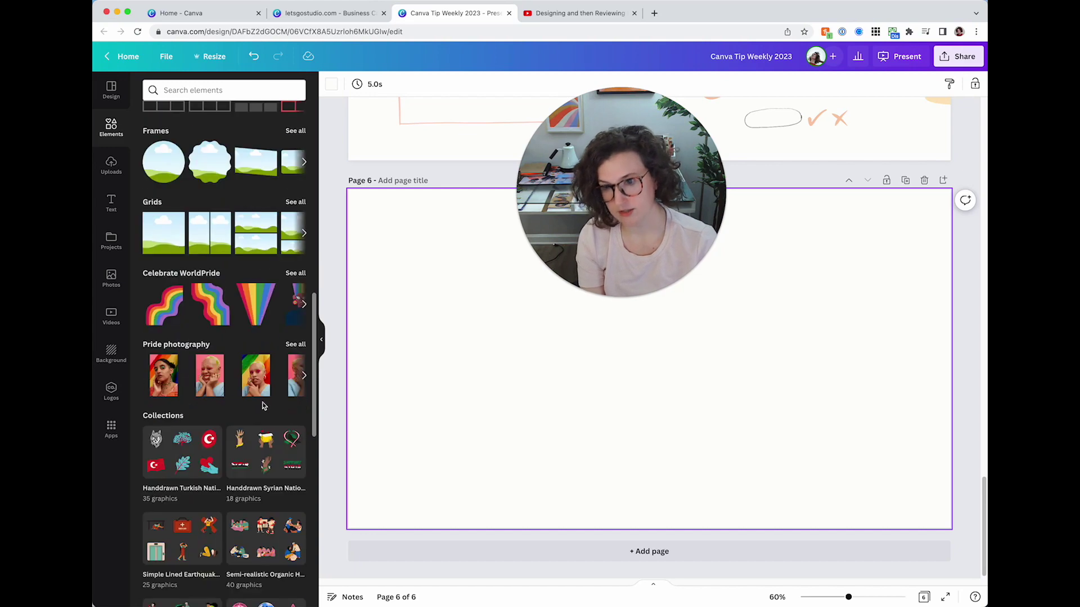
pyautogui.scroll(-15, 189, 320)
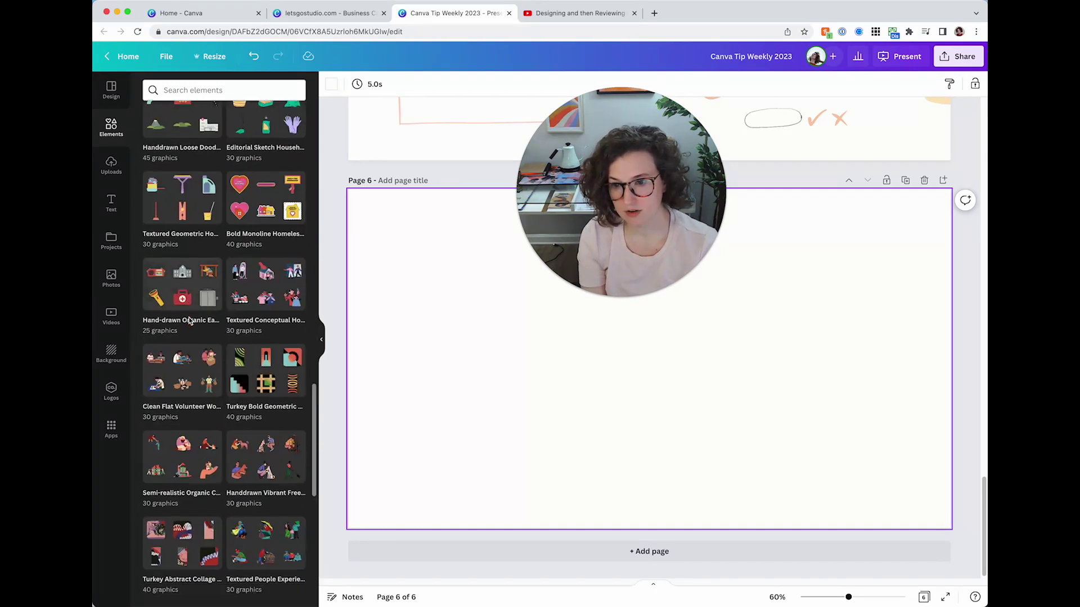
pyautogui.scroll(20, 189, 320)
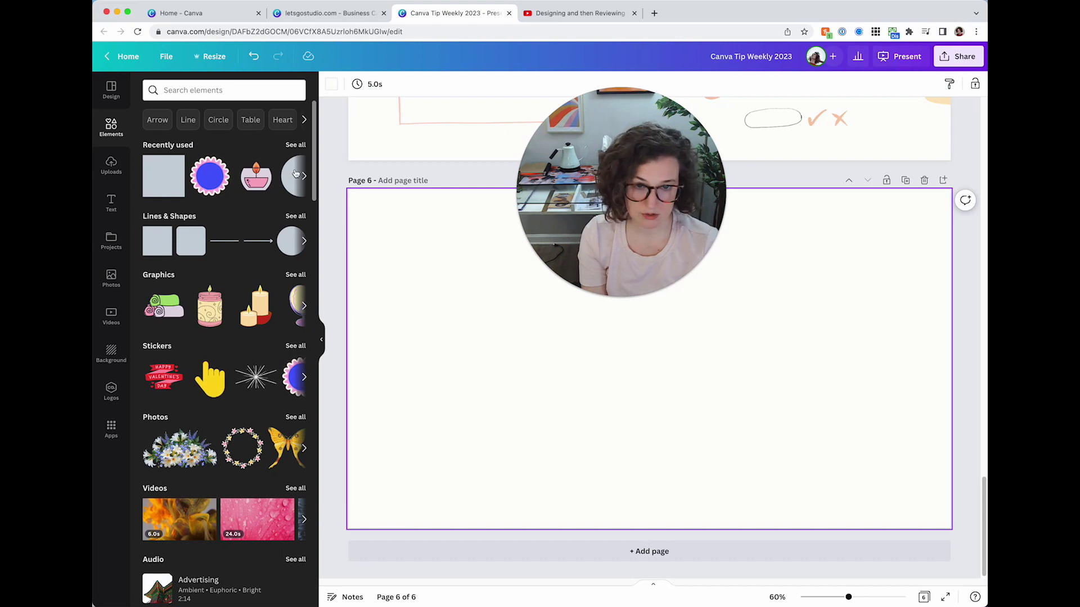
# - Add a red square to page 6, enlarge it, and give it a solid border
pyautogui.click(159, 243)
pyautogui.moveTo(651, 352); pyautogui.dragTo(501, 355)
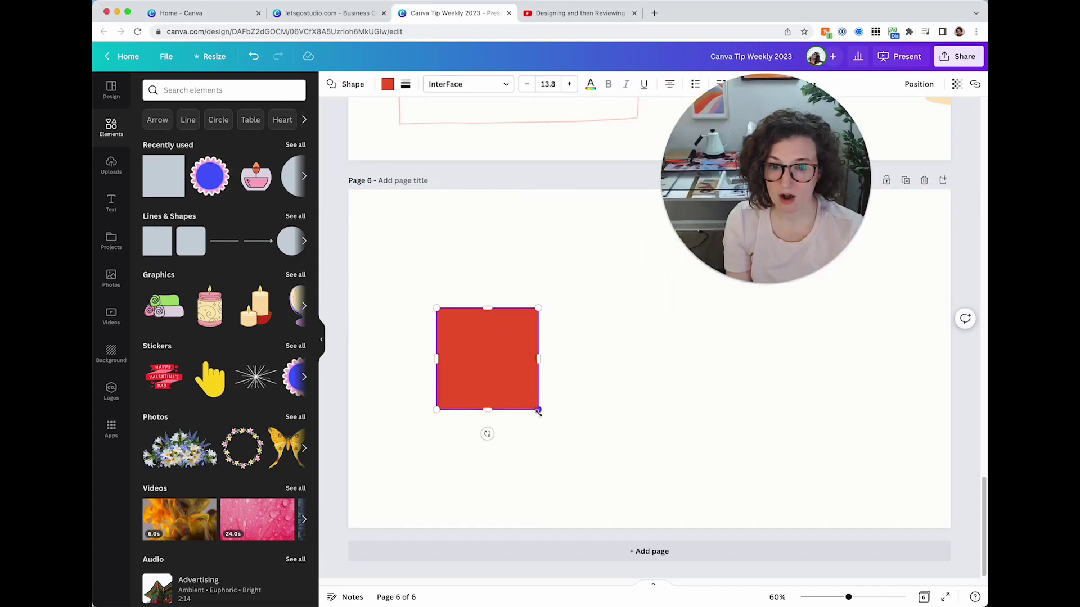
pyautogui.moveTo(539, 410); pyautogui.dragTo(629, 474)
pyautogui.moveTo(590, 391); pyautogui.dragTo(575, 348)
pyautogui.click(406, 85)
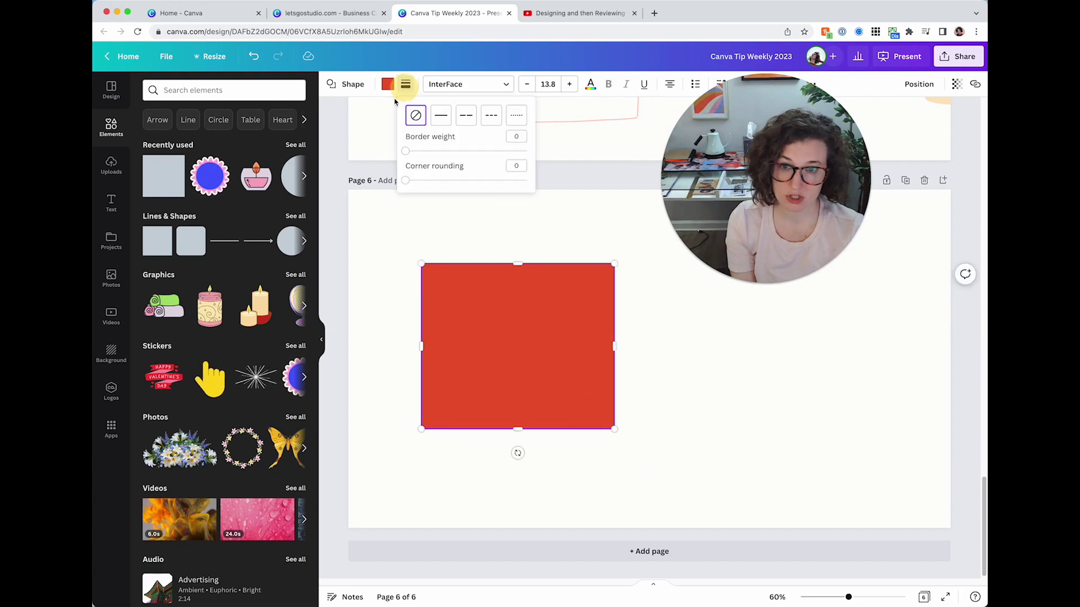
pyautogui.click(441, 115)
# - Round the square's corners fully
pyautogui.click(347, 84)
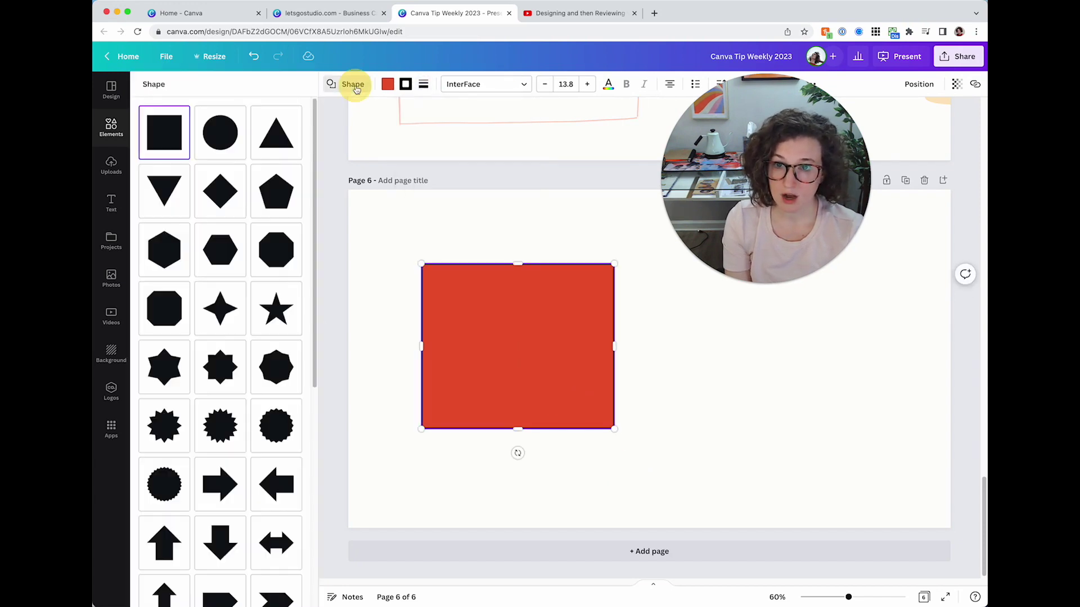
pyautogui.scroll(-5, 246, 306)
pyautogui.scroll(5, 248, 293)
pyautogui.click(347, 84)
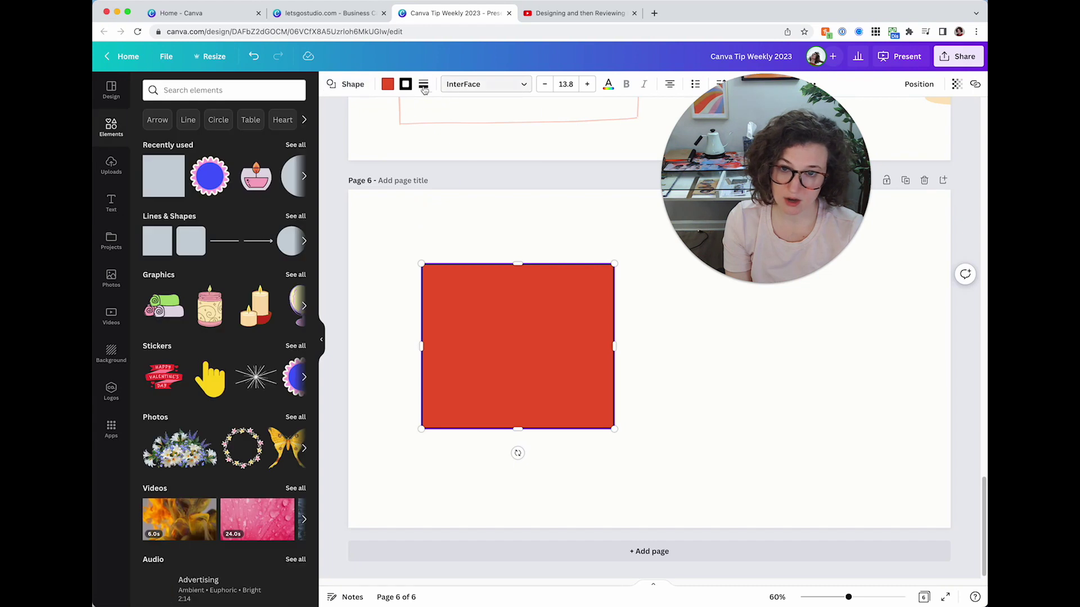
pyautogui.click(423, 85)
pyautogui.moveTo(423, 180); pyautogui.dragTo(591, 181)
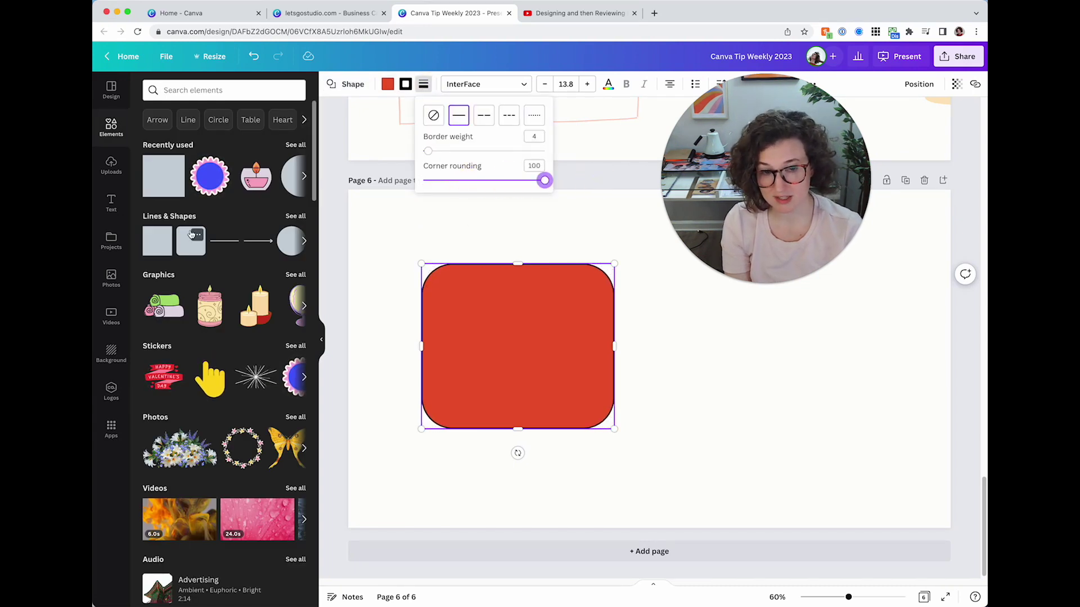
pyautogui.click(344, 285)
# - Turn the shape into a hexagon and write 'YOU CAN WRITE IN THEM' inside it
pyautogui.click(376, 261)
pyautogui.click(511, 307)
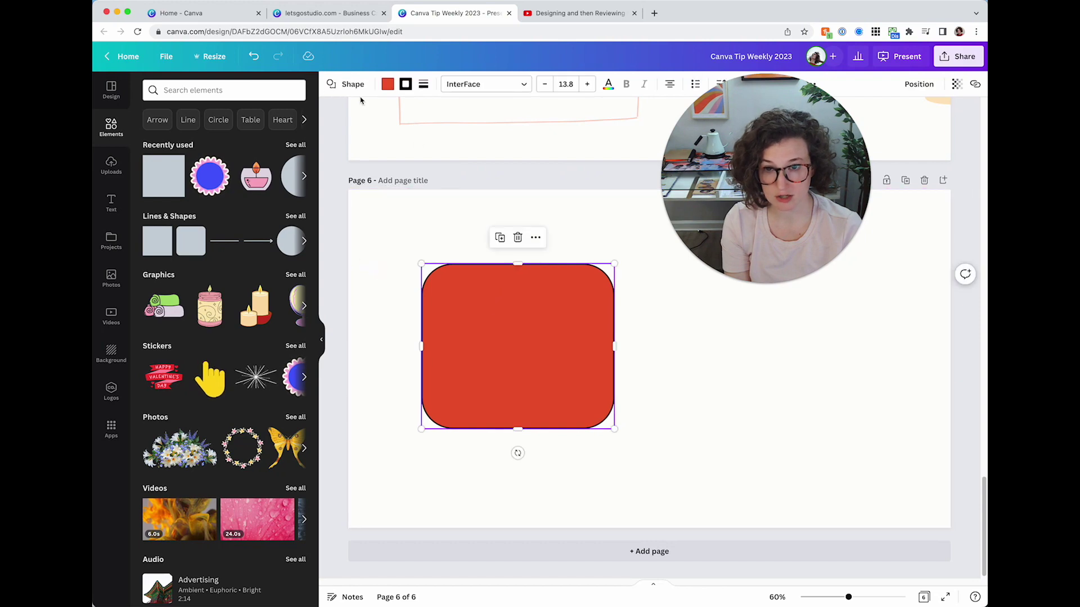
pyautogui.click(347, 84)
pyautogui.click(163, 249)
pyautogui.click(448, 221)
pyautogui.click(569, 296)
pyautogui.doubleClick(528, 353)
pyautogui.write('YOU CAN WRITE IN THEM')
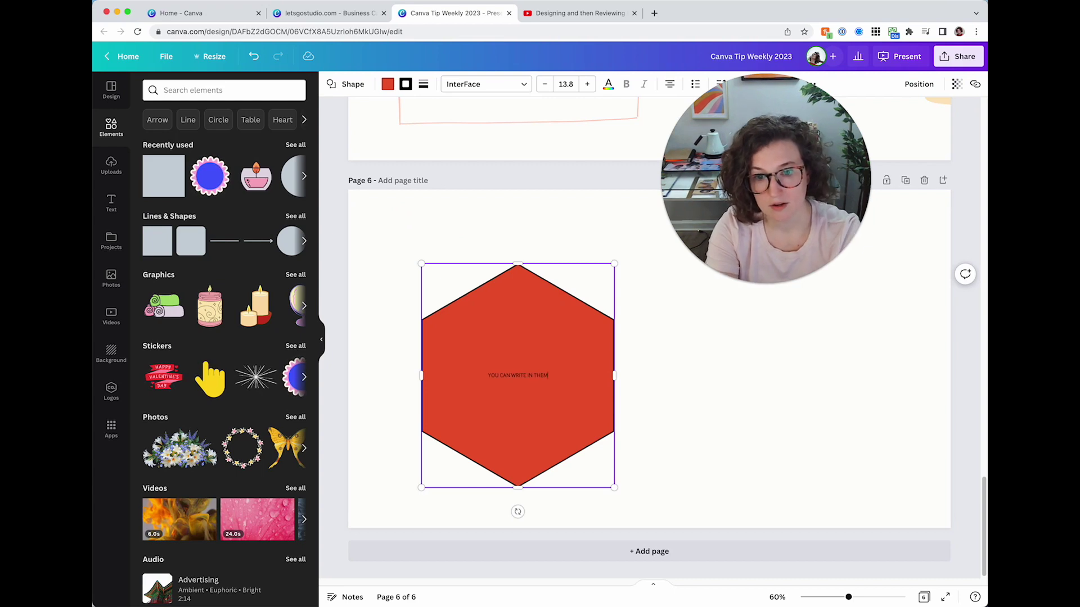
# - Add the striped arc graphic beside the hexagon and recolour it red
pyautogui.click(378, 234)
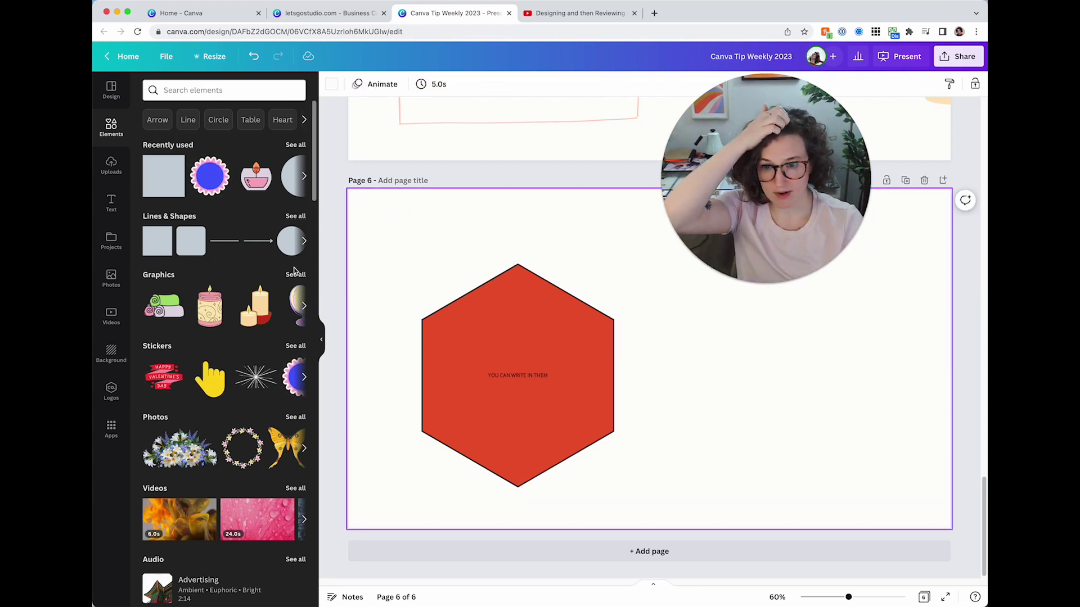
pyautogui.click(295, 275)
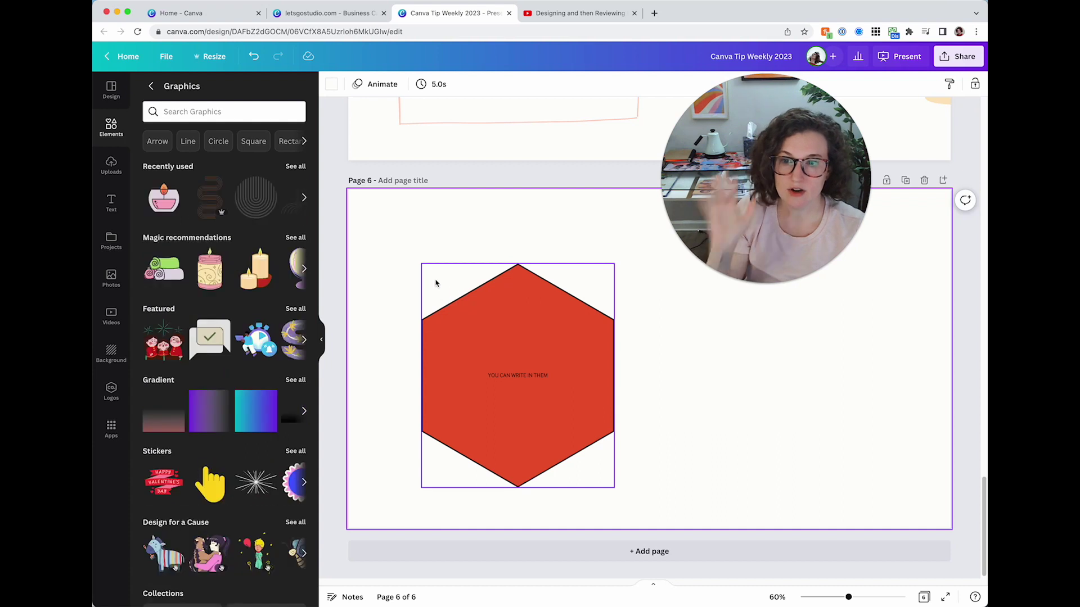
pyautogui.click(455, 297)
pyautogui.click(245, 194)
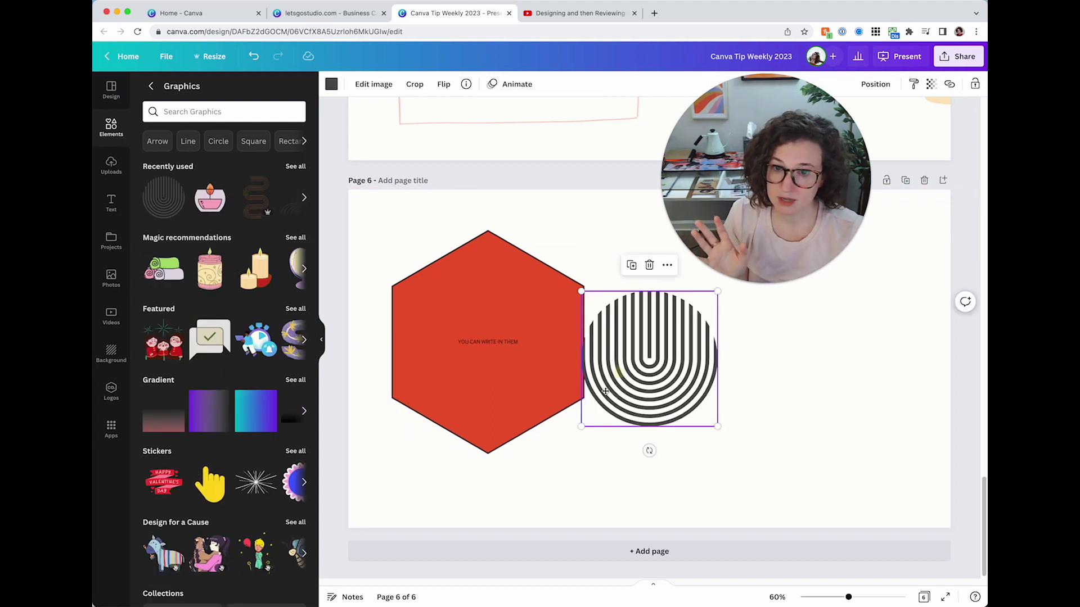
pyautogui.click(332, 84)
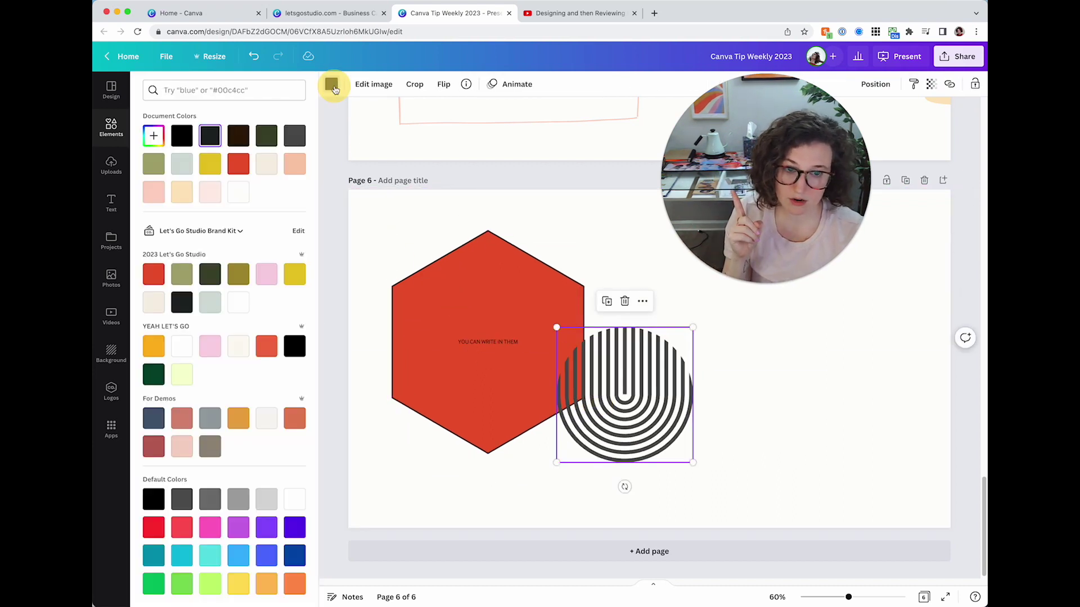
pyautogui.click(216, 280)
pyautogui.click(182, 274)
pyautogui.click(153, 274)
pyautogui.click(402, 213)
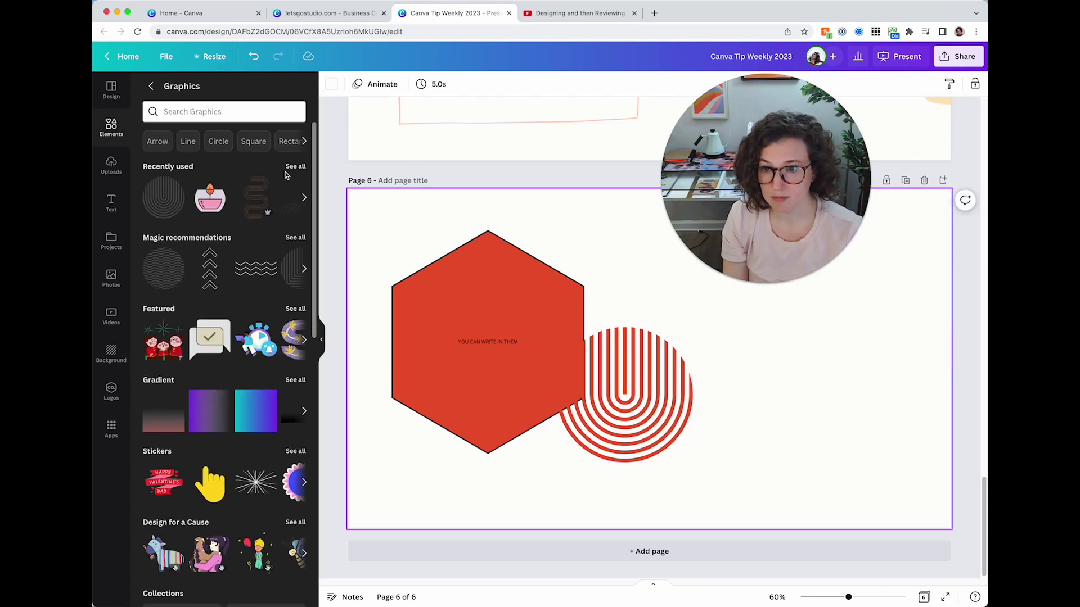
# - Try out and delete the family, stopwatch, speech-bubble and dog graphics
pyautogui.scroll(-1, 220, 320)
pyautogui.click(163, 314)
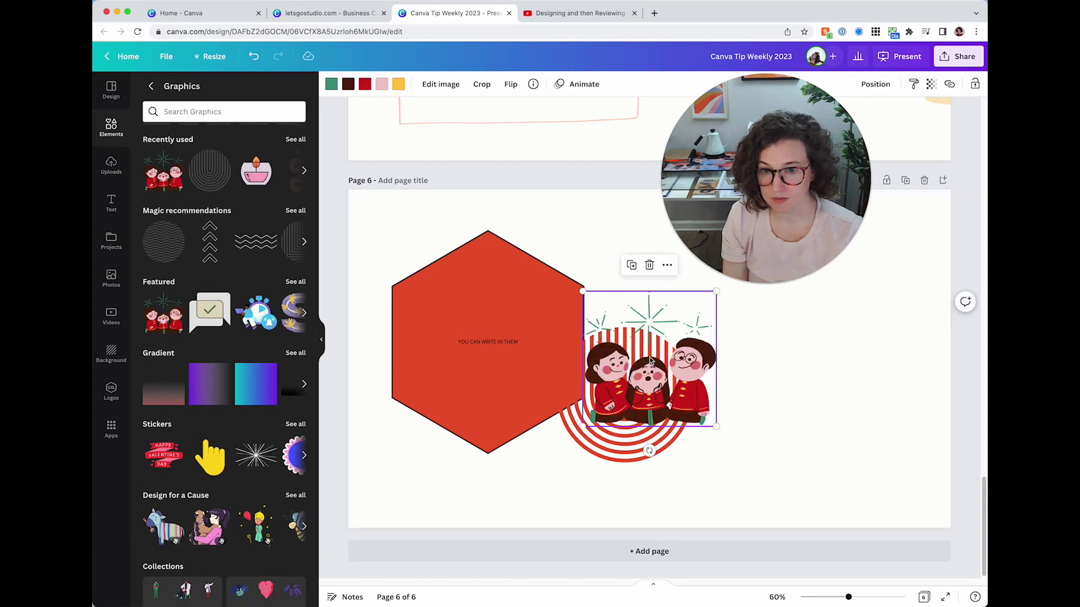
pyautogui.press('Delete')
pyautogui.click(256, 312)
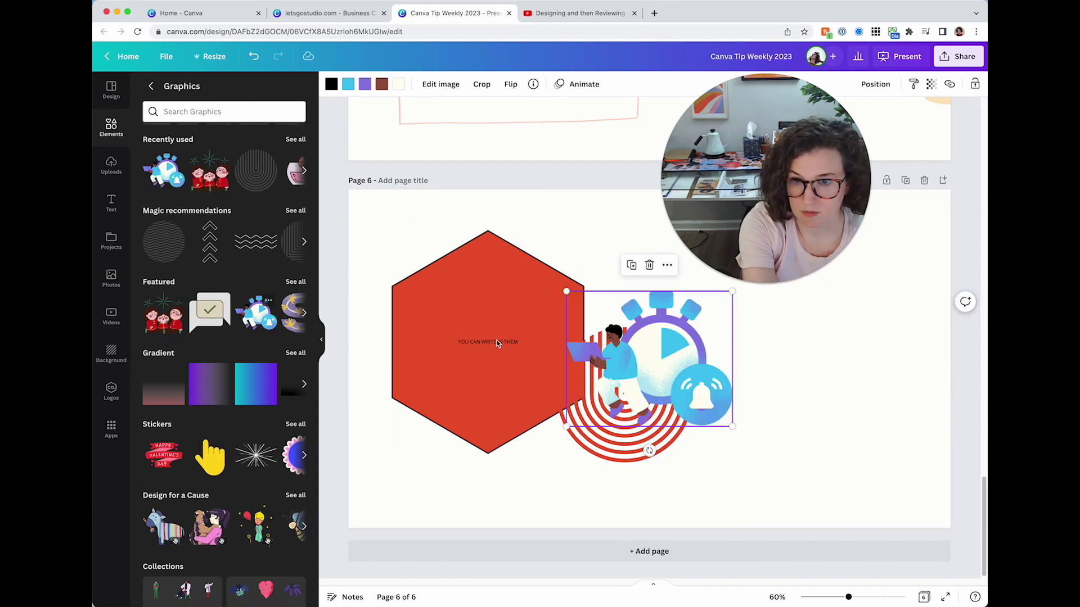
pyautogui.press('Delete')
pyautogui.click(213, 303)
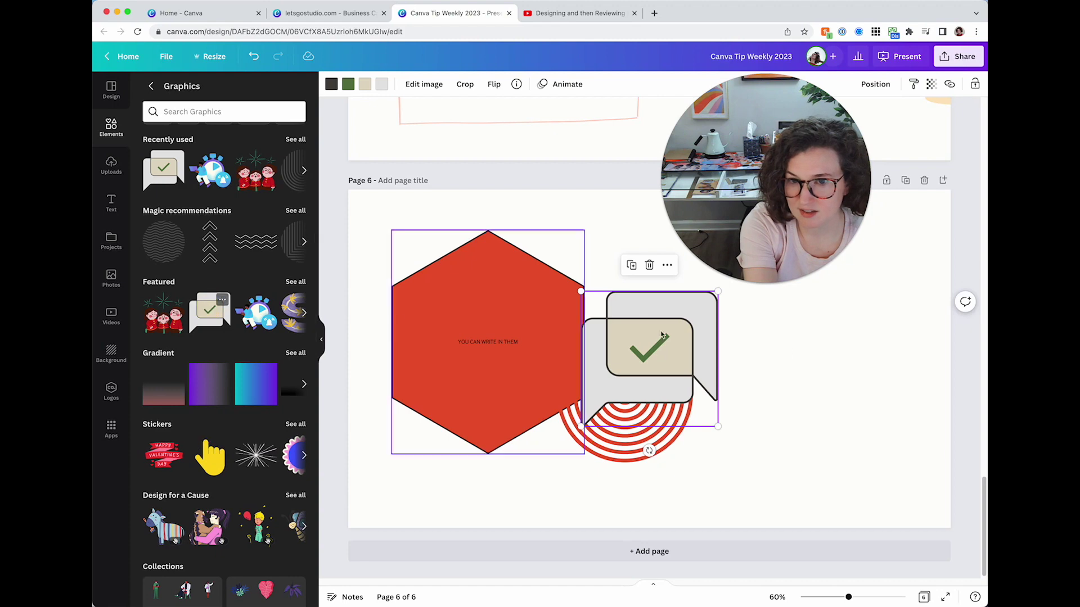
pyautogui.press('Delete')
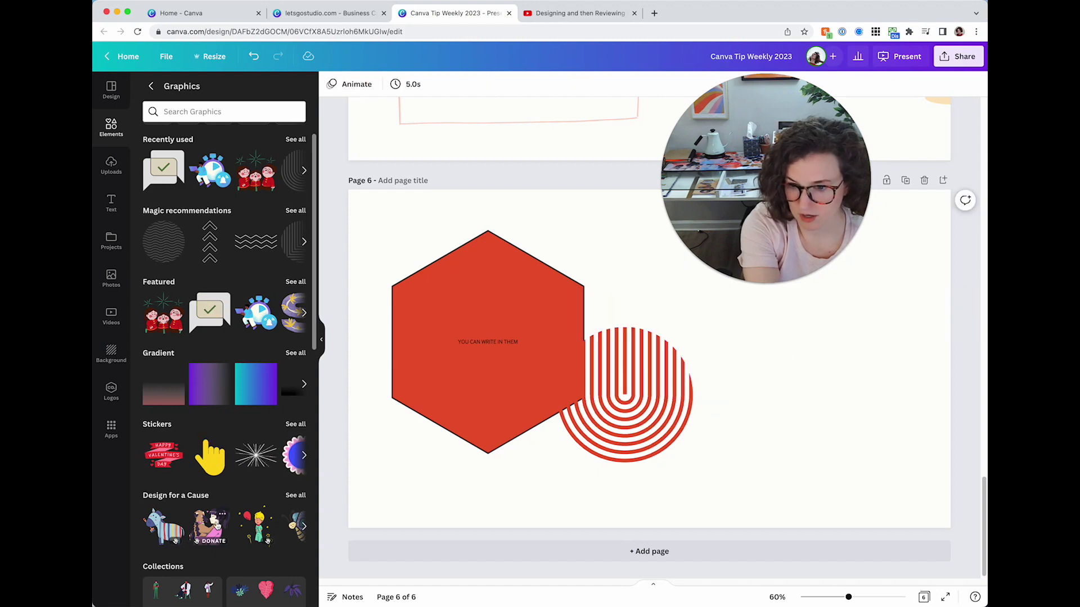
pyautogui.click(210, 525)
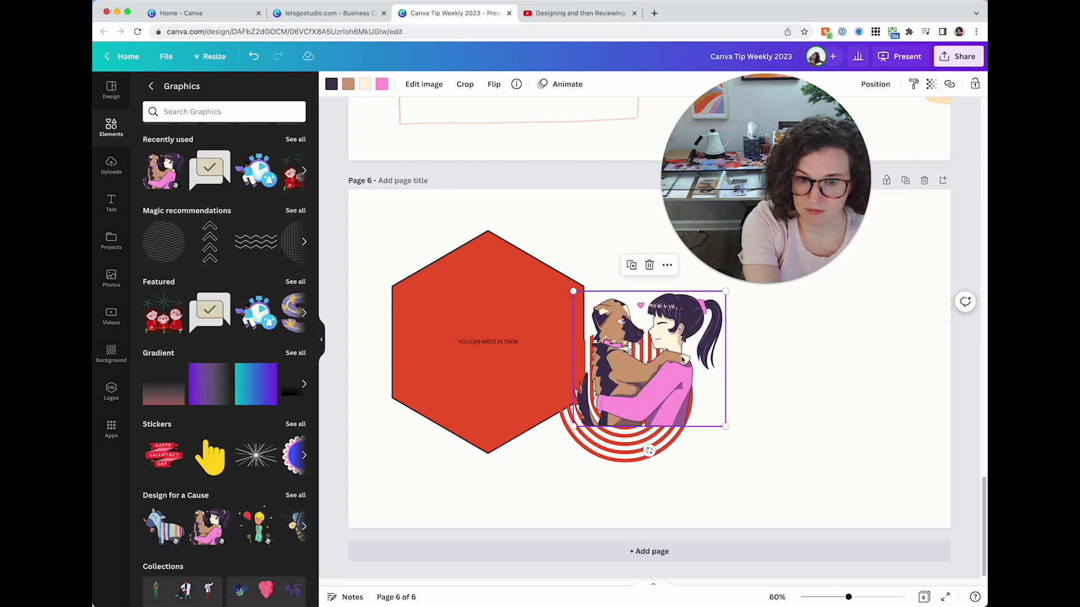
pyautogui.moveTo(682, 360); pyautogui.dragTo(814, 396)
pyautogui.press('Delete')
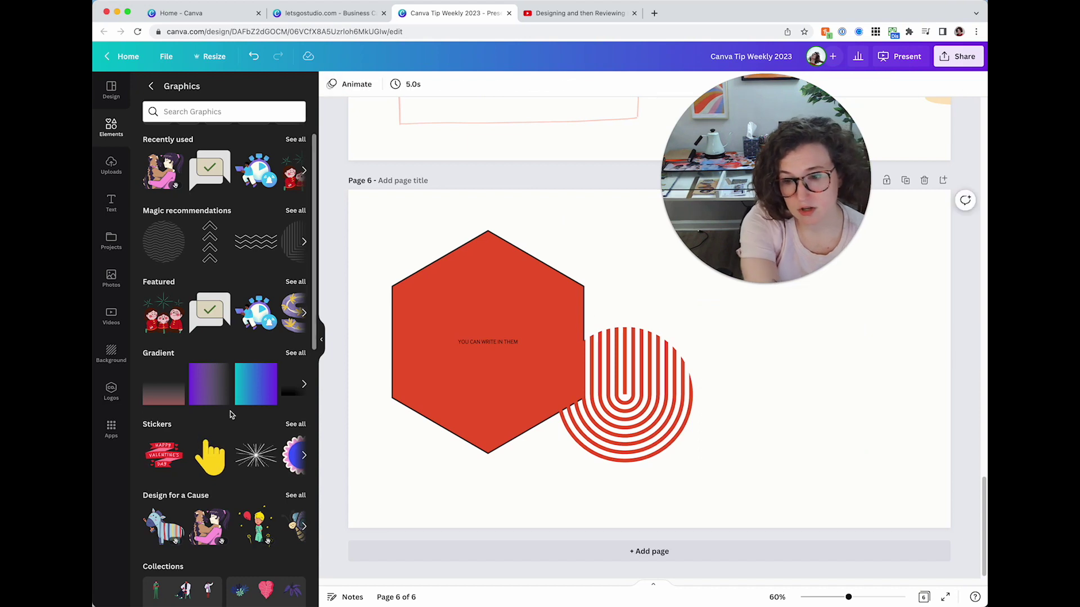
# - Add a pink gradient block at the lower right of page 6 and enlarge it
pyautogui.scroll(-1, 234, 409)
pyautogui.scroll(-3, 211, 419)
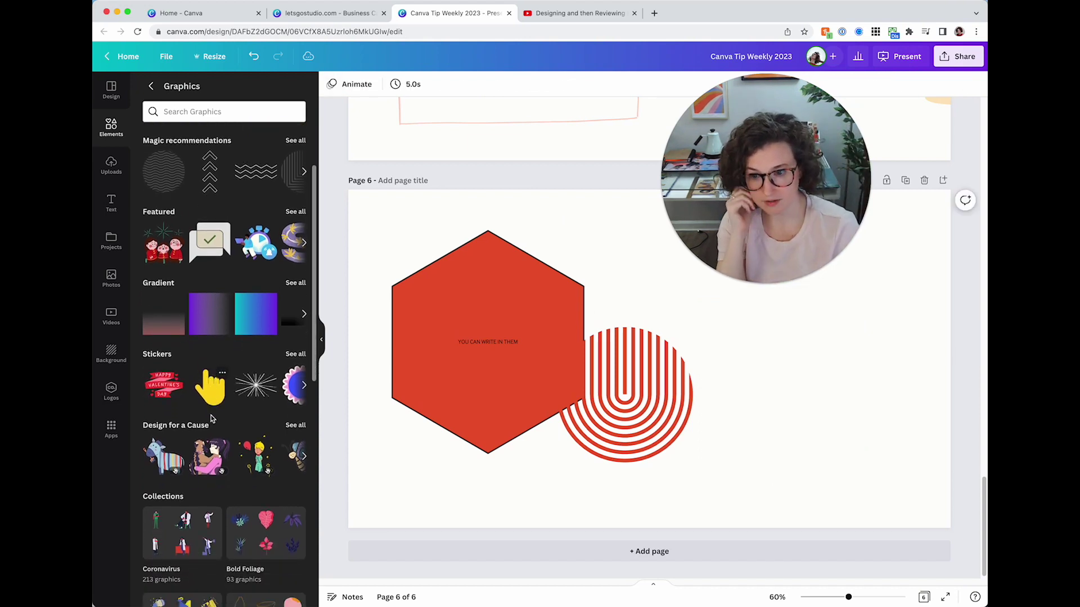
pyautogui.scroll(3, 208, 419)
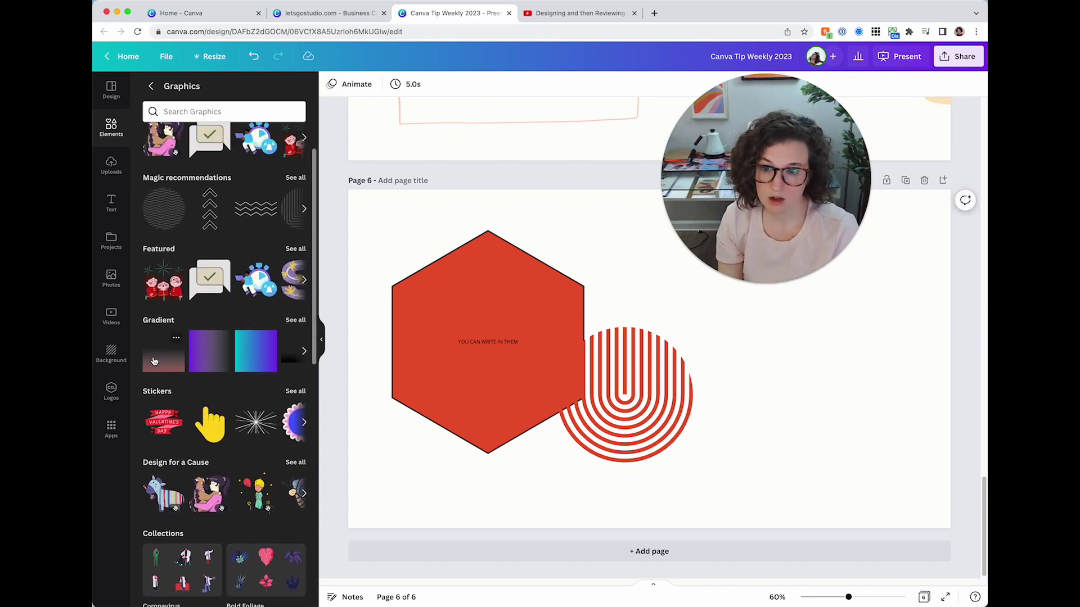
pyautogui.click(160, 354)
pyautogui.moveTo(689, 411); pyautogui.dragTo(820, 439)
pyautogui.moveTo(712, 455); pyautogui.dragTo(564, 472)
pyautogui.click(501, 513)
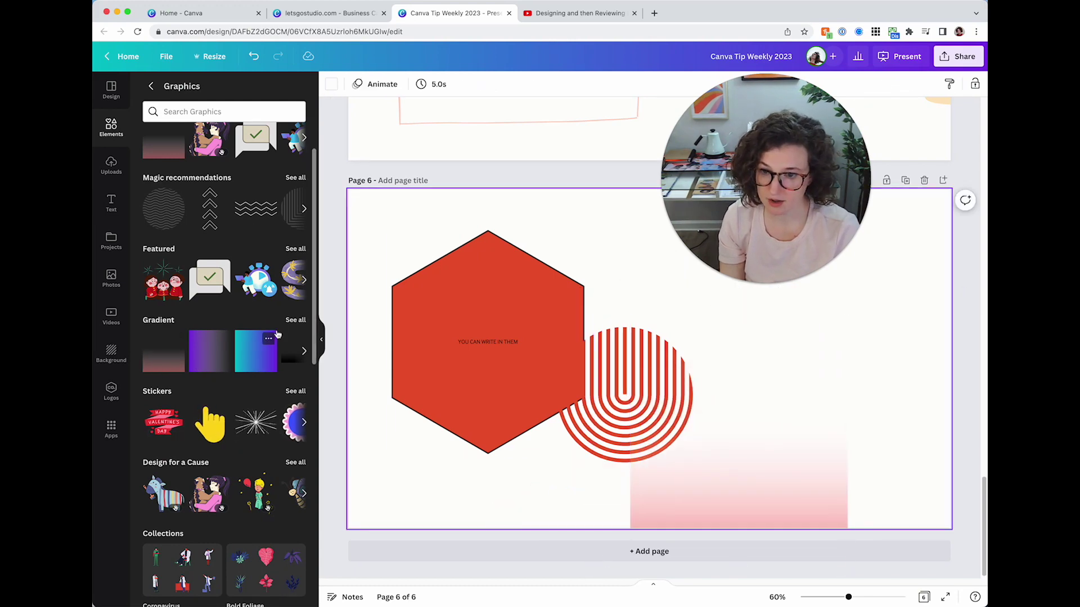
# - Move the striped arch up and right, away from the hexagon
pyautogui.scroll(2, 283, 332)
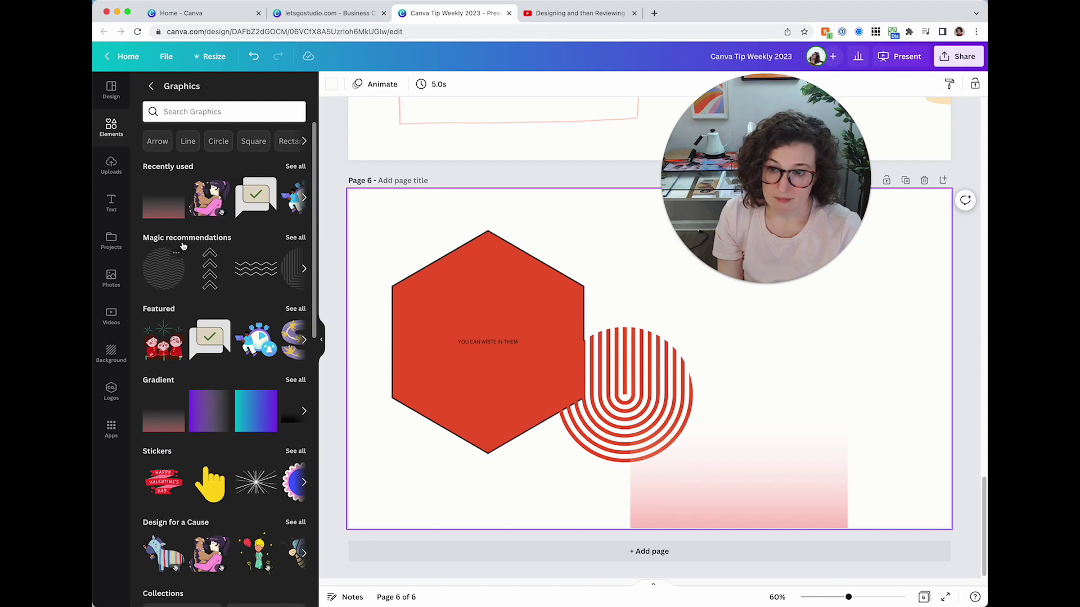
pyautogui.click(295, 237)
pyautogui.moveTo(645, 389); pyautogui.dragTo(726, 292)
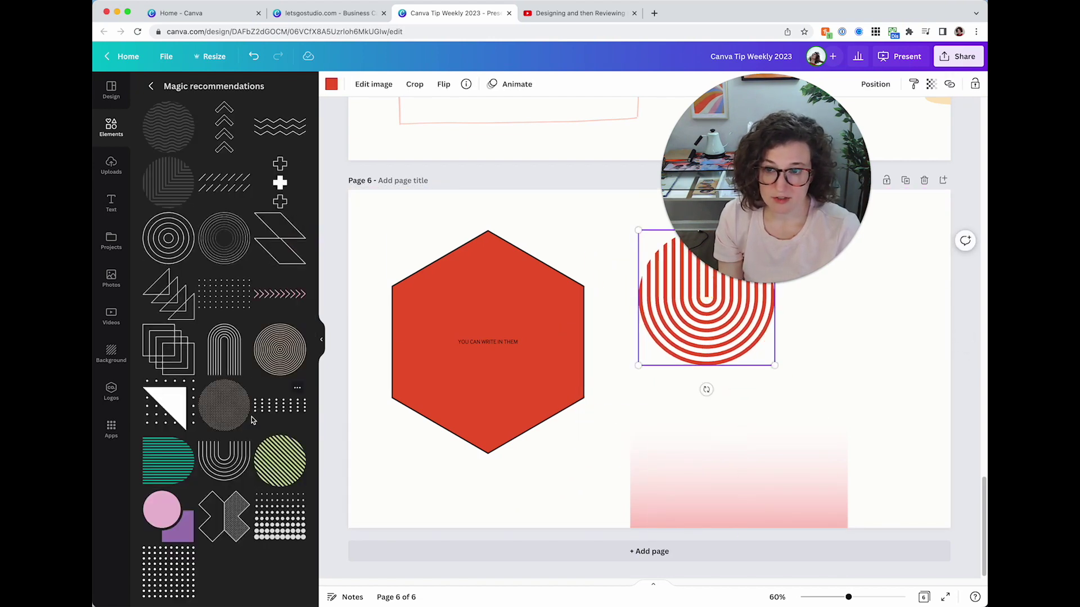
pyautogui.click(151, 87)
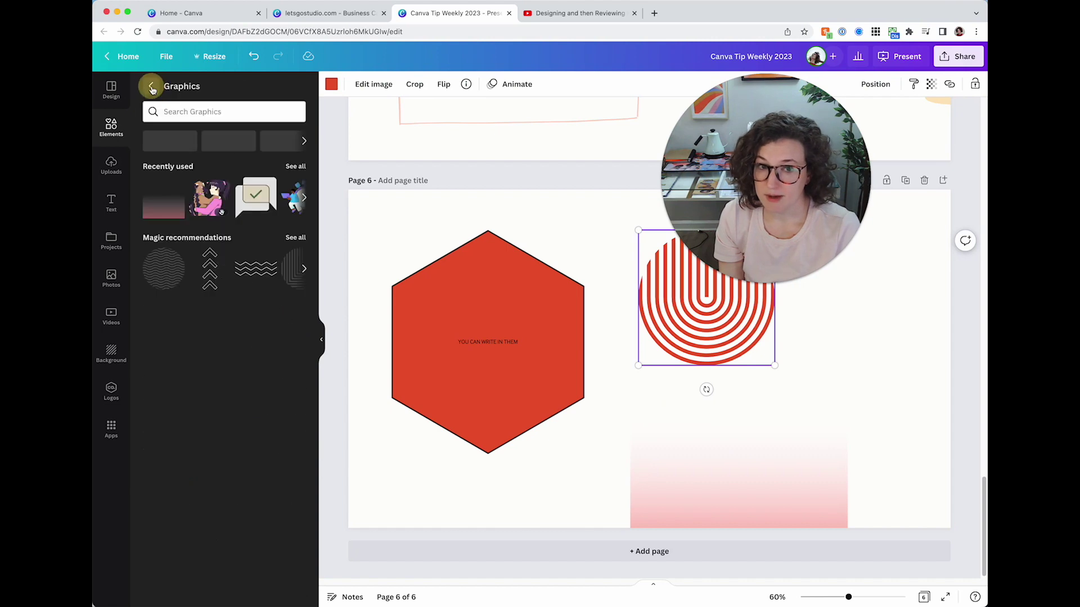
pyautogui.scroll(-10, 224, 238)
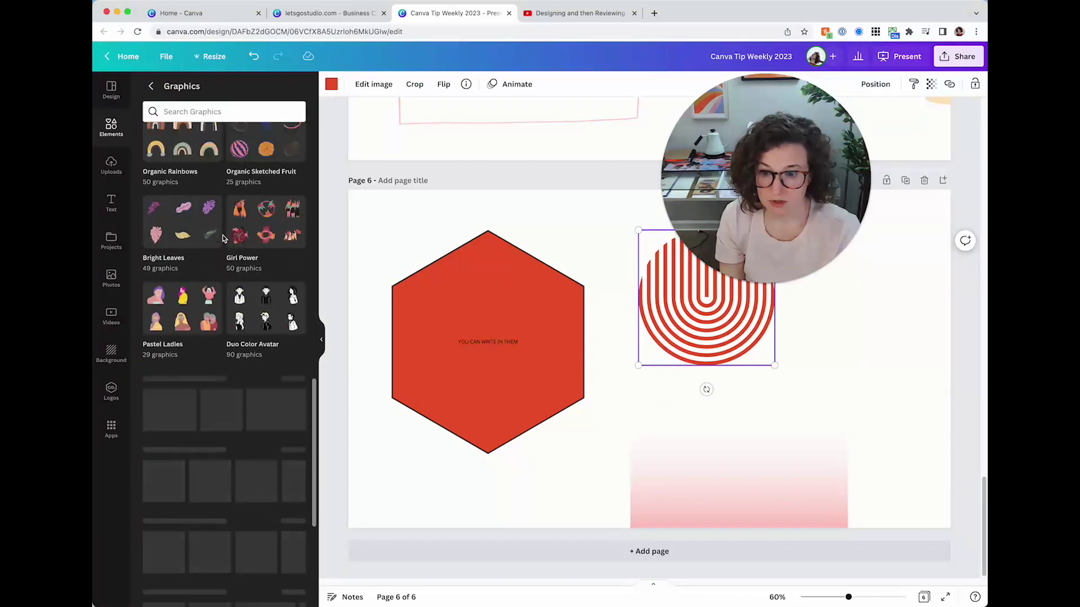
pyautogui.scroll(10, 223, 239)
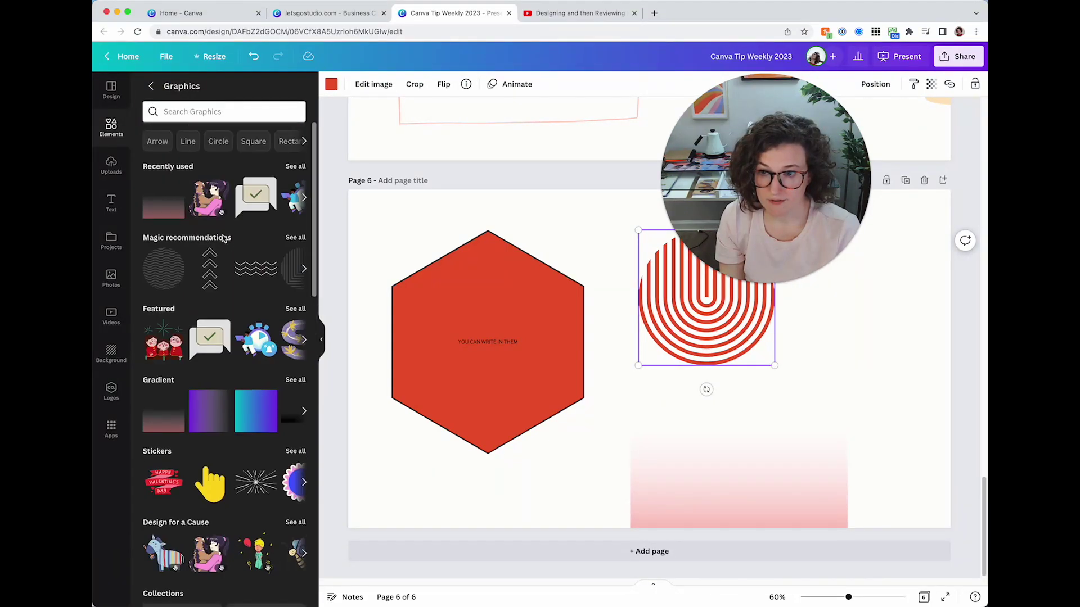
pyautogui.click(150, 85)
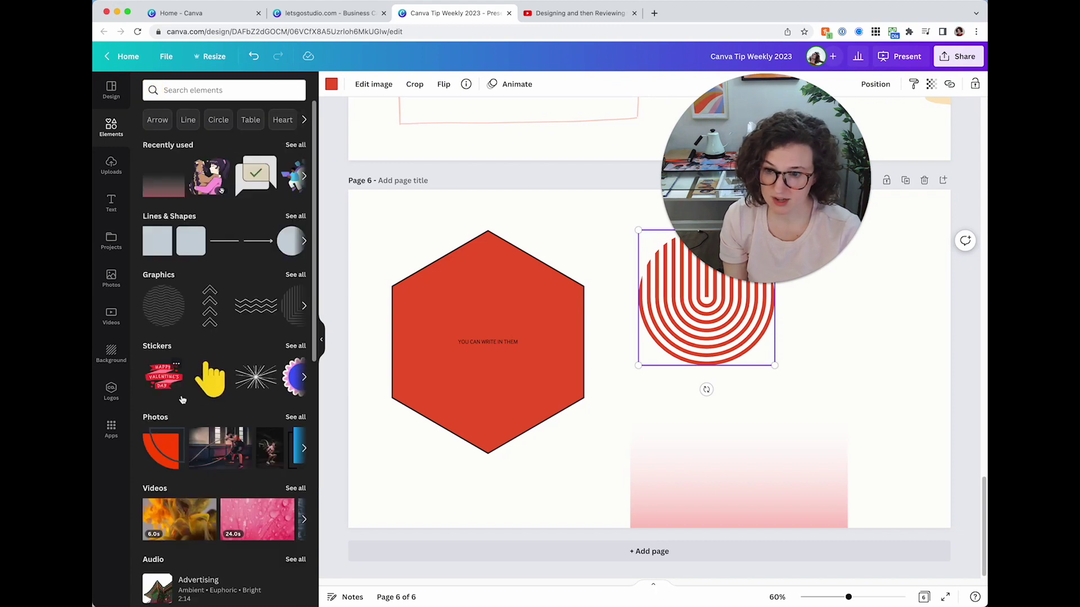
# - Shrink the yellow pointing-hand sticker and perch it on the hexagon's top edge
pyautogui.click(215, 397)
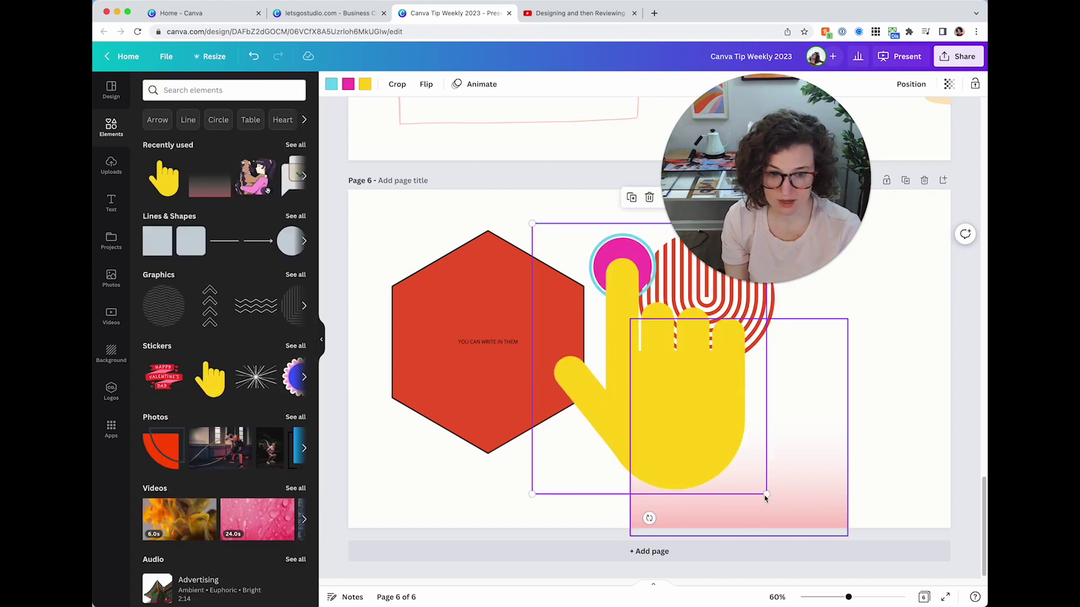
pyautogui.moveTo(765, 492); pyautogui.dragTo(534, 254)
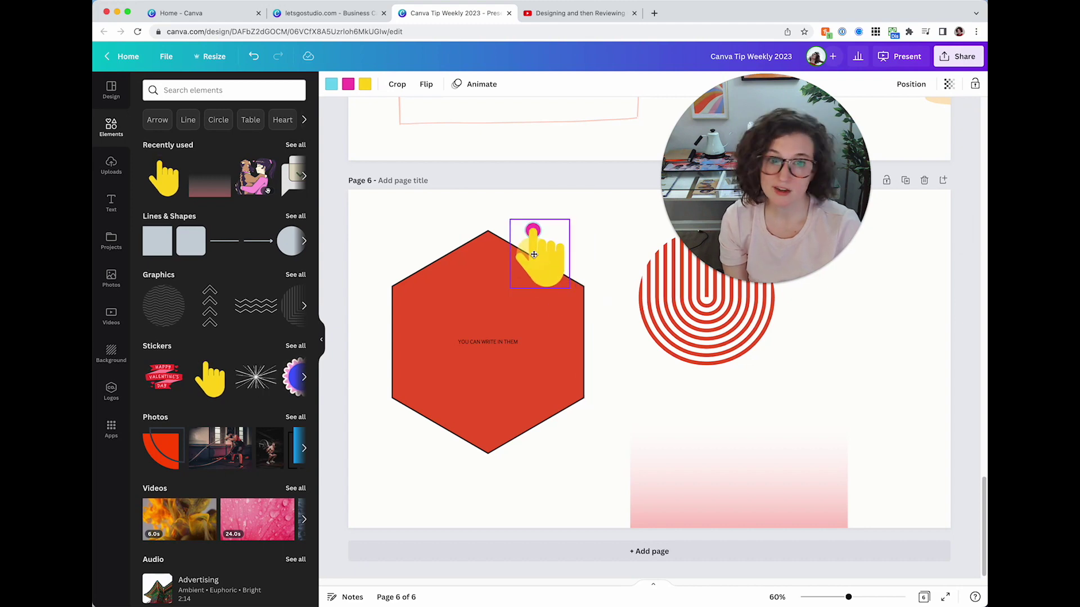
pyautogui.click(424, 232)
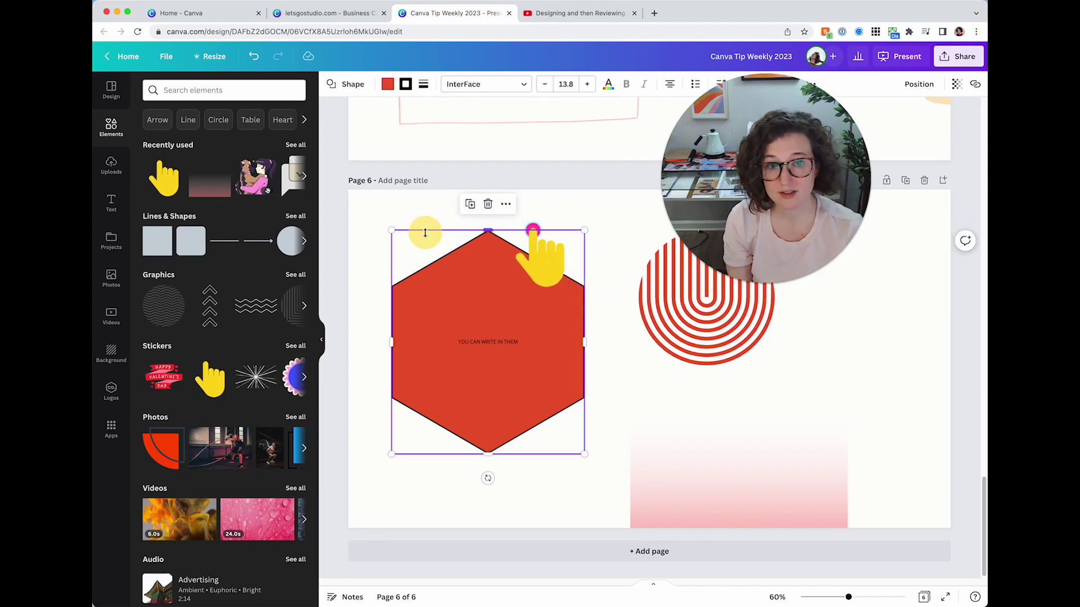
pyautogui.scroll(-2, 275, 358)
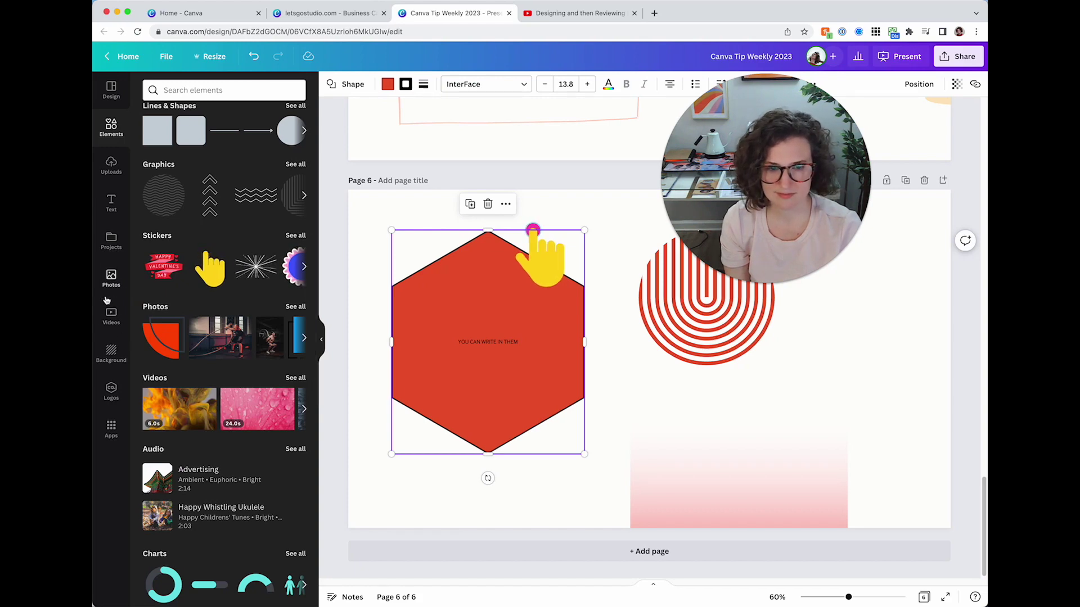
pyautogui.scroll(-5, 169, 349)
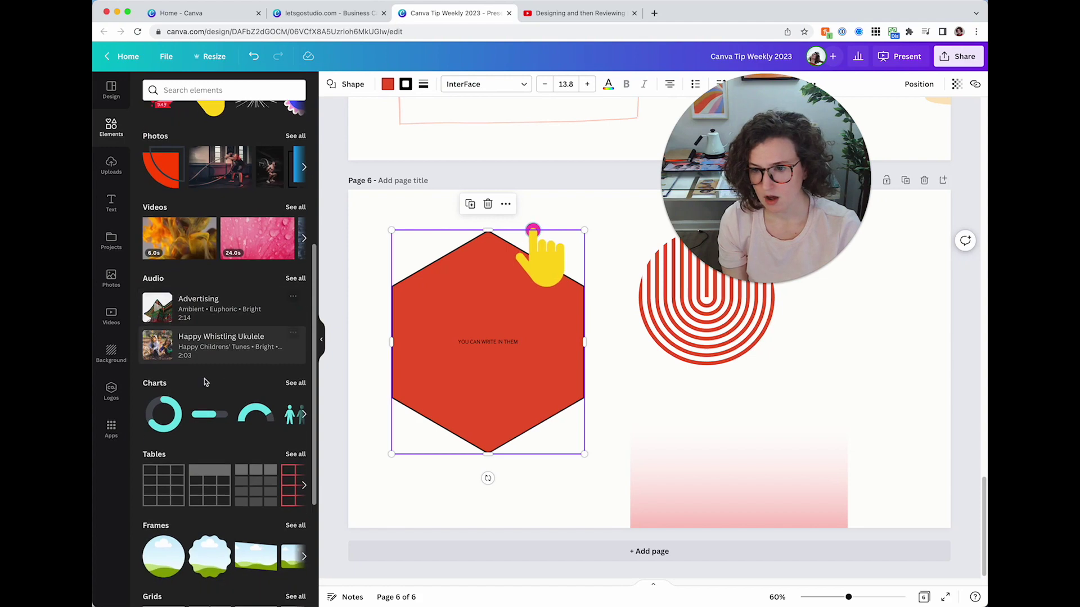
# - Add a progress ring chart set to 70% with a pink arc
pyautogui.click(164, 416)
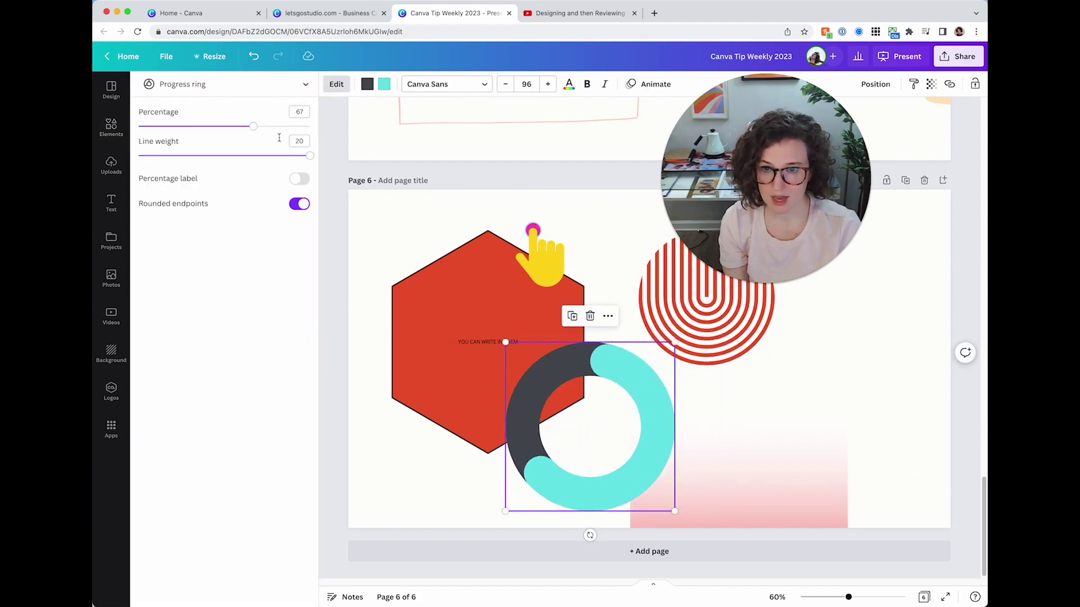
pyautogui.moveTo(254, 126)
pyautogui.mouseDown()
pyautogui.moveTo(277, 125)
pyautogui.moveTo(222, 128)
pyautogui.moveTo(277, 125)
pyautogui.moveTo(258, 126)
pyautogui.mouseUp()
pyautogui.click(299, 204)
pyautogui.click(299, 205)
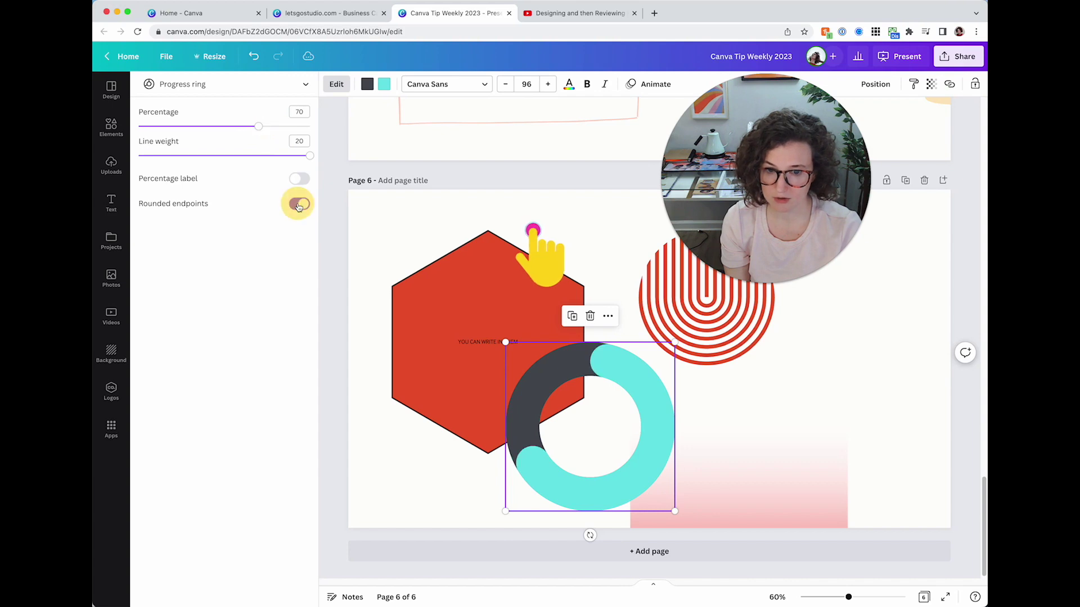
pyautogui.click(384, 84)
pyautogui.click(267, 302)
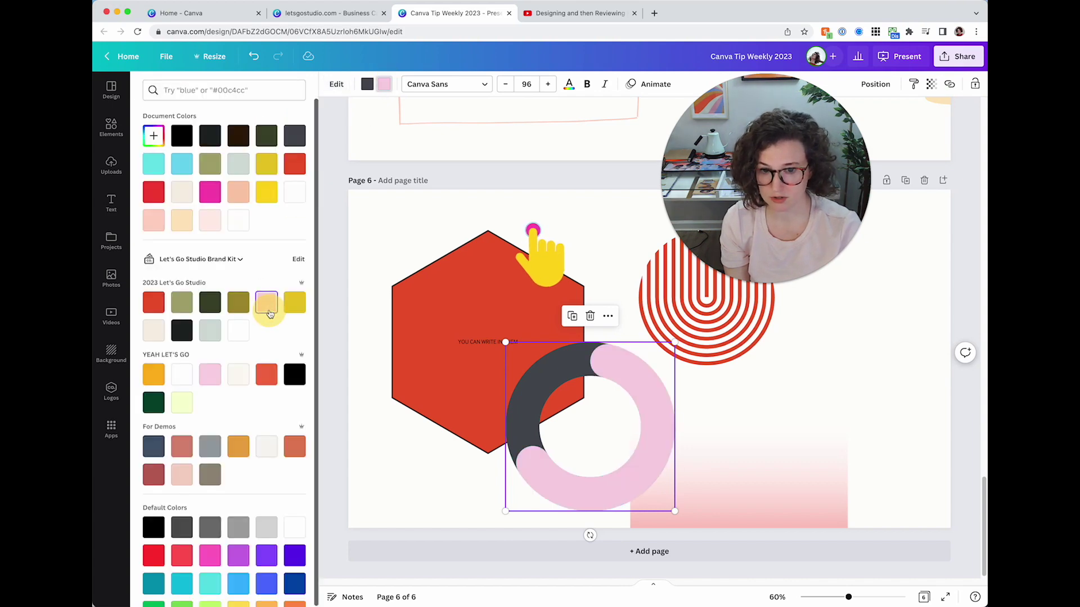
pyautogui.click(110, 127)
# - Add a dark-header table labelled TITLE, YEAR and rating, then add blank page 7
pyautogui.scroll(-10, 225, 337)
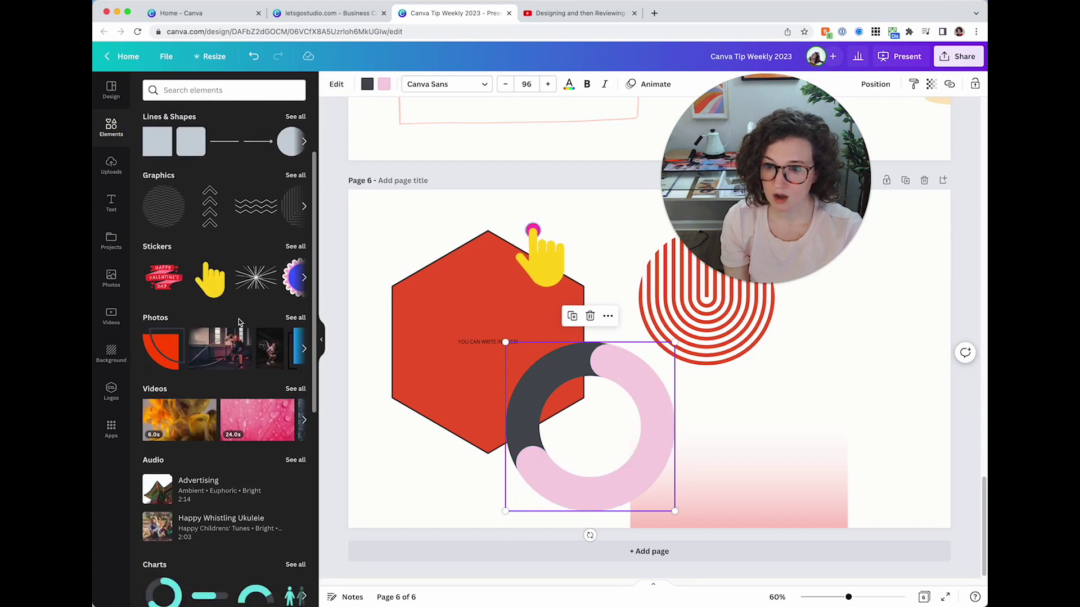
pyautogui.scroll(-3, 238, 322)
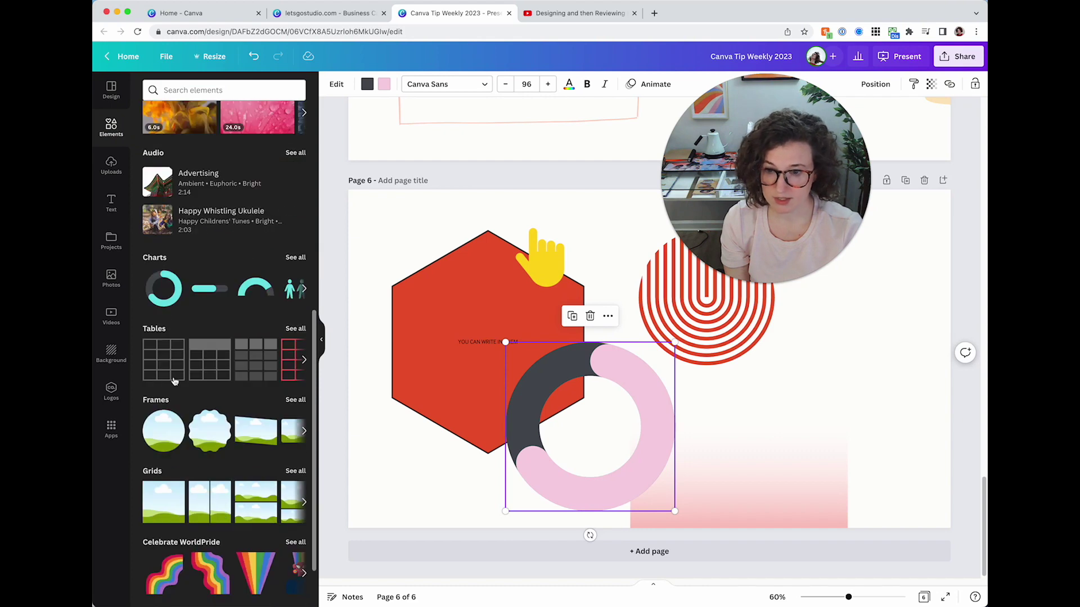
pyautogui.click(223, 369)
pyautogui.moveTo(709, 325)
pyautogui.mouseDown()
pyautogui.moveTo(709, 335)
pyautogui.moveTo(706, 304)
pyautogui.mouseUp()
pyautogui.click(560, 304)
pyautogui.write('TITLE')
pyautogui.press('Tab')
pyautogui.write('YEWAR')
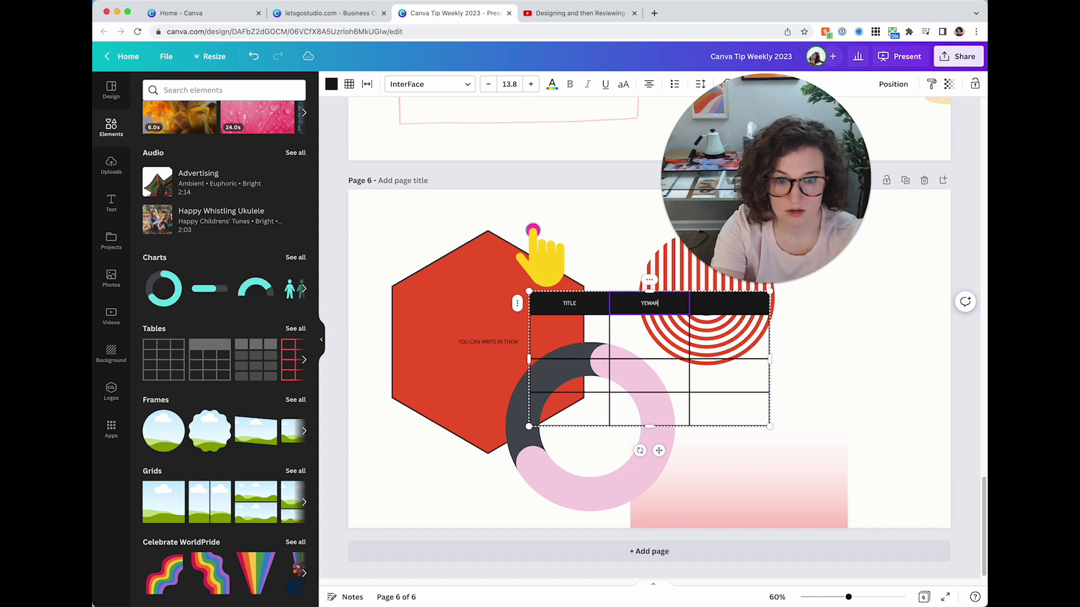
pyautogui.write('R')
pyautogui.press('Tab')
pyautogui.write('RATRIN')
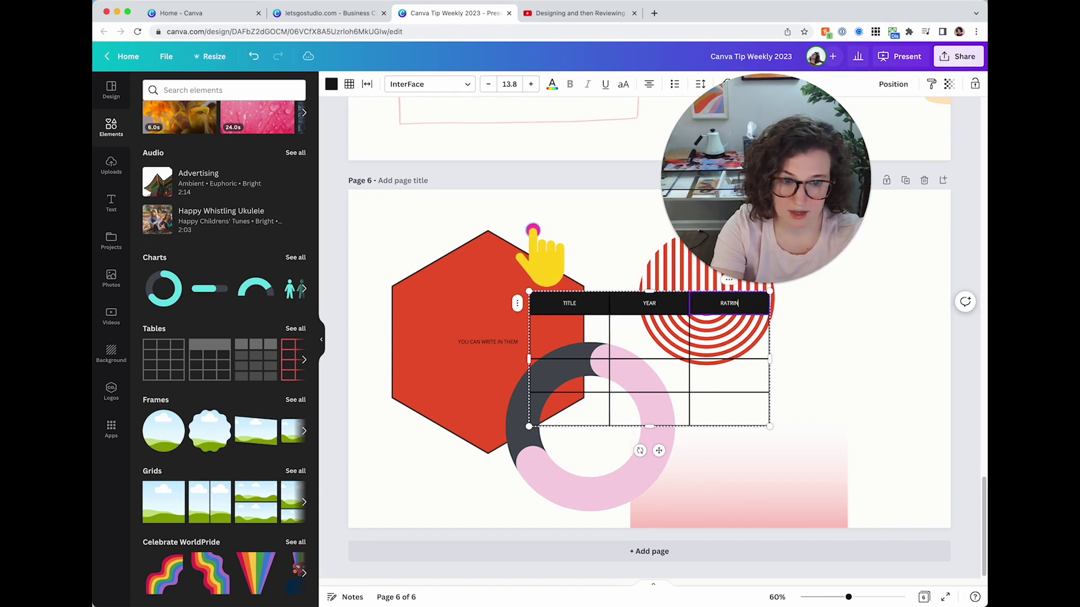
pyautogui.moveTo(711, 370); pyautogui.dragTo(795, 386)
pyautogui.press('Escape')
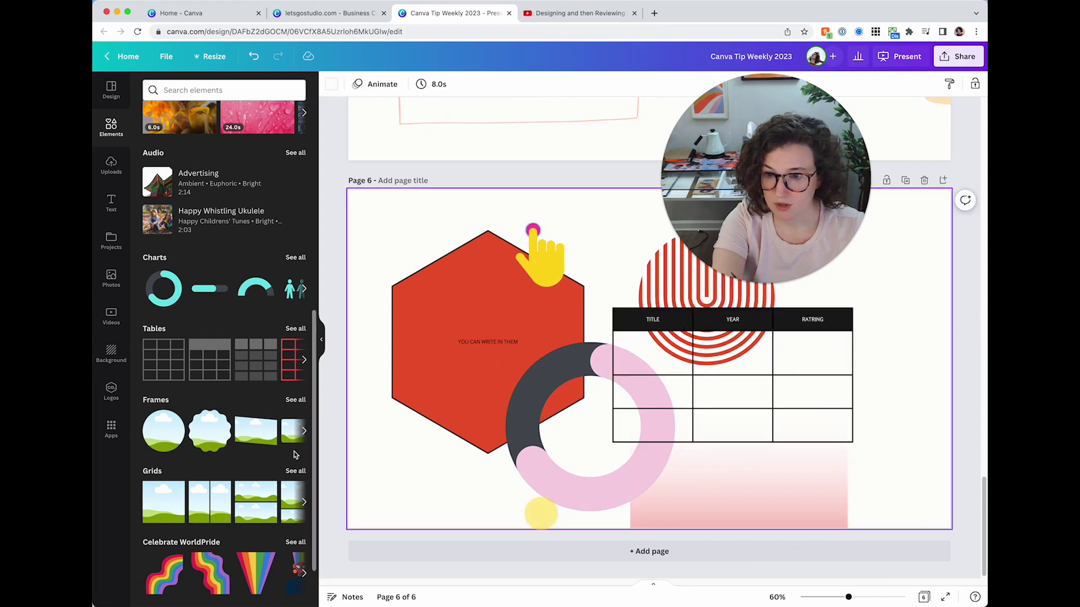
pyautogui.click(943, 180)
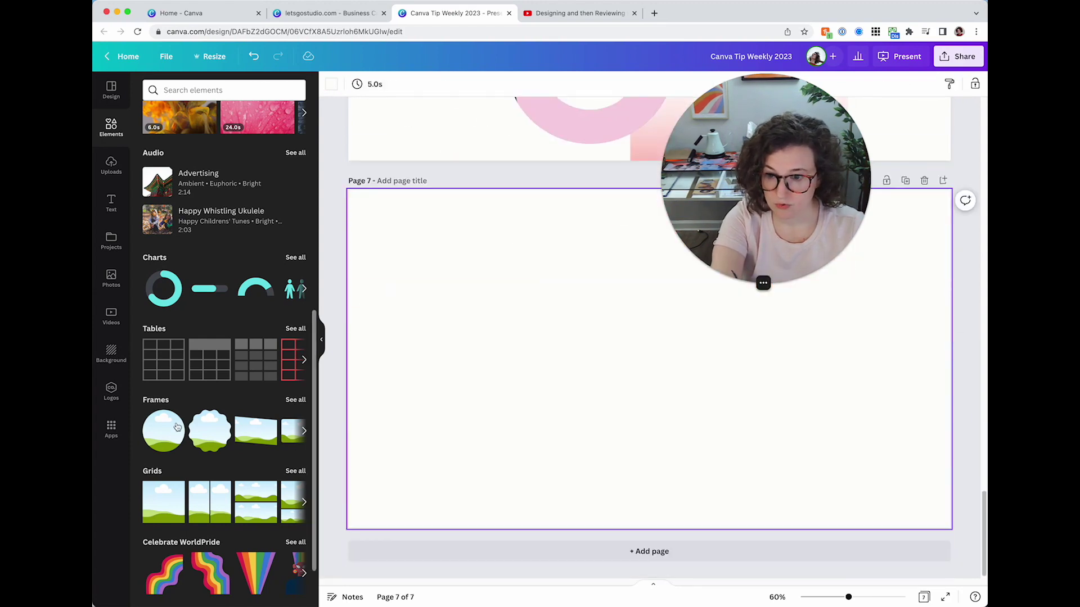
# - Place wavy and circle frames on page 7, filled with the lute-player painting and hat-wearing lady portrait
pyautogui.click(163, 430)
pyautogui.moveTo(211, 432)
pyautogui.mouseDown()
pyautogui.moveTo(600, 386)
pyautogui.moveTo(451, 332)
pyautogui.mouseUp()
pyautogui.click(416, 484)
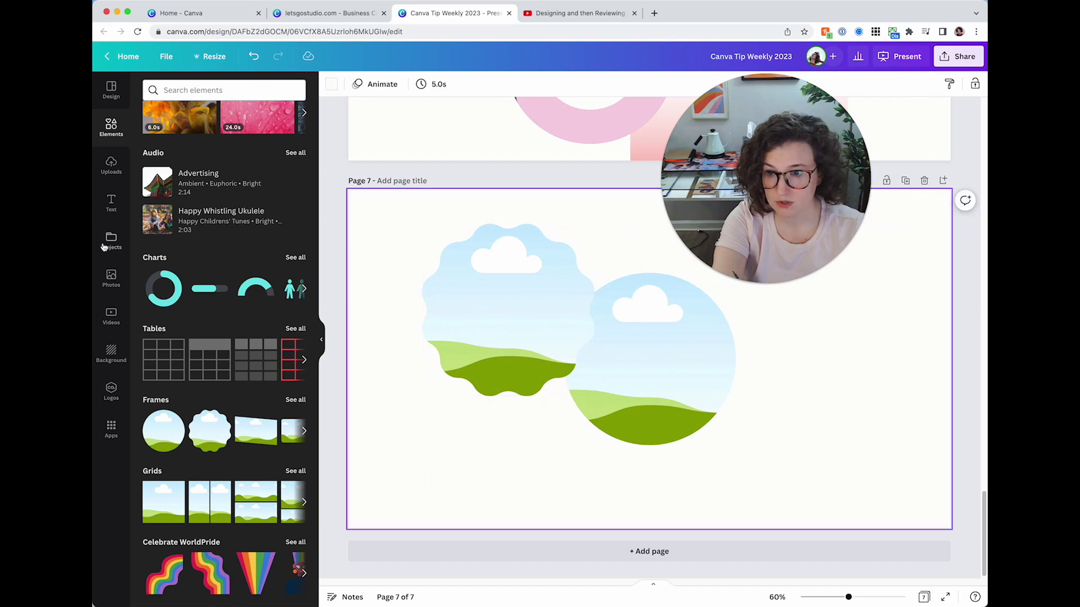
pyautogui.click(112, 279)
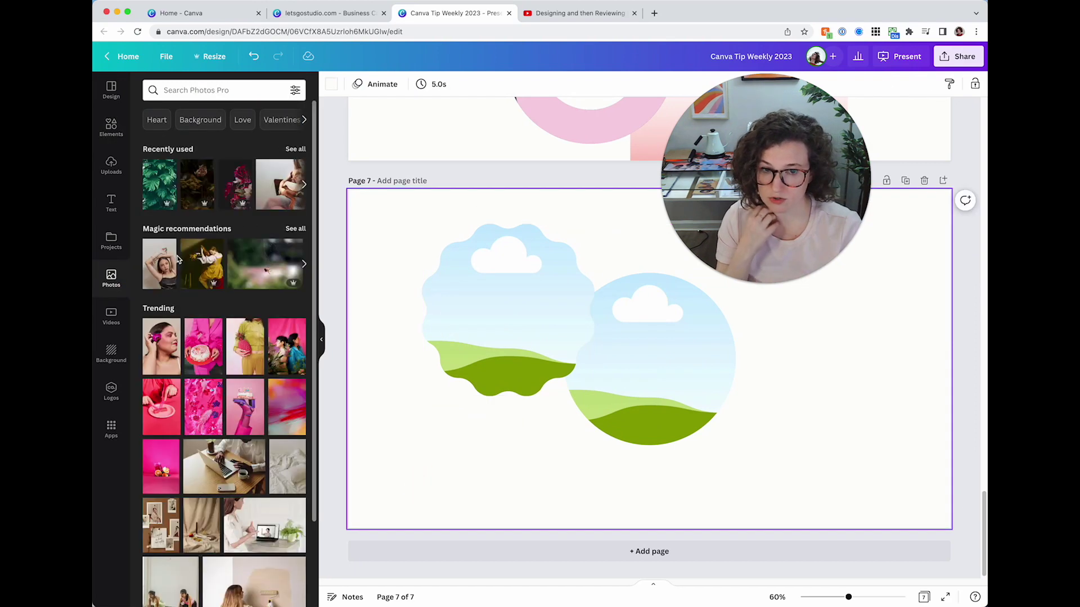
pyautogui.moveTo(202, 257); pyautogui.dragTo(456, 300)
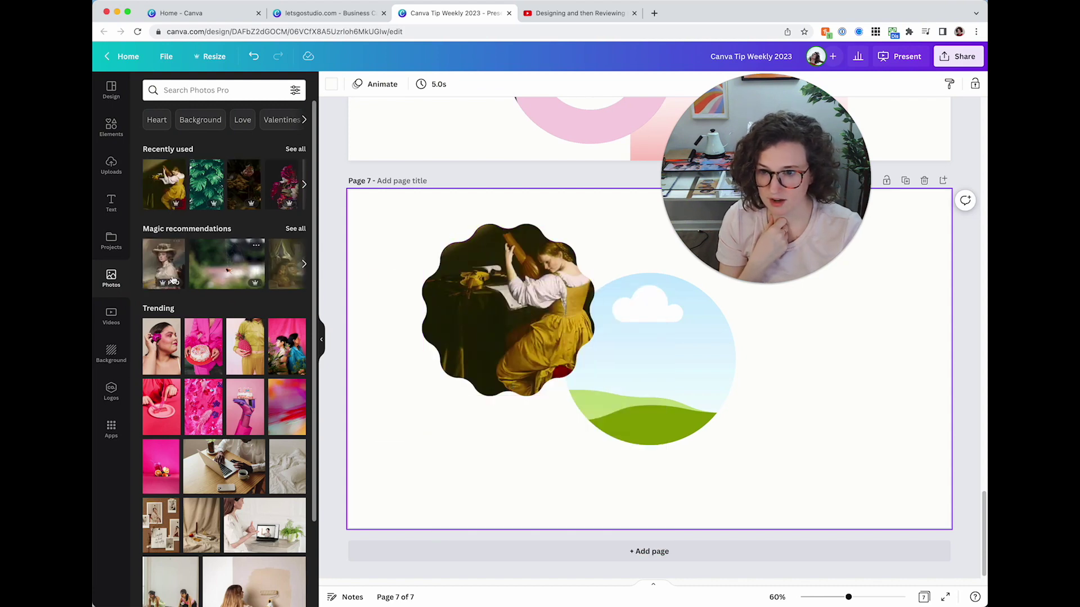
pyautogui.moveTo(165, 272); pyautogui.dragTo(714, 388)
# - Shift both frames slightly and reposition the painting inside the wavy frame
pyautogui.moveTo(770, 474); pyautogui.dragTo(507, 317)
pyautogui.moveTo(507, 316); pyautogui.dragTo(519, 324)
pyautogui.click(457, 444)
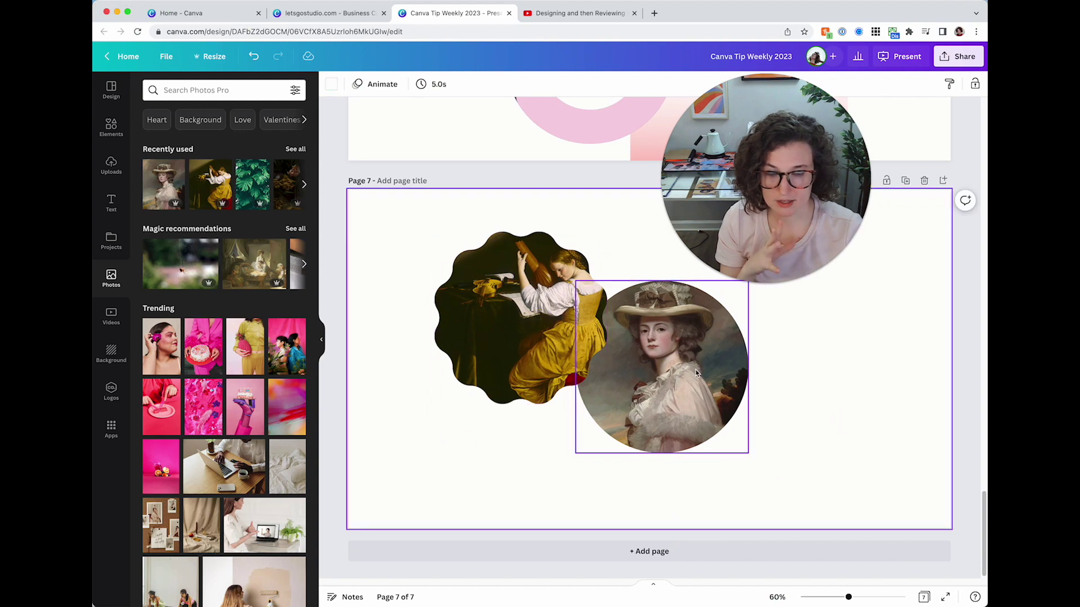
pyautogui.doubleClick(521, 282)
pyautogui.moveTo(519, 301)
pyautogui.mouseDown()
pyautogui.moveTo(478, 241)
pyautogui.moveTo(506, 238)
pyautogui.moveTo(441, 241)
pyautogui.mouseUp()
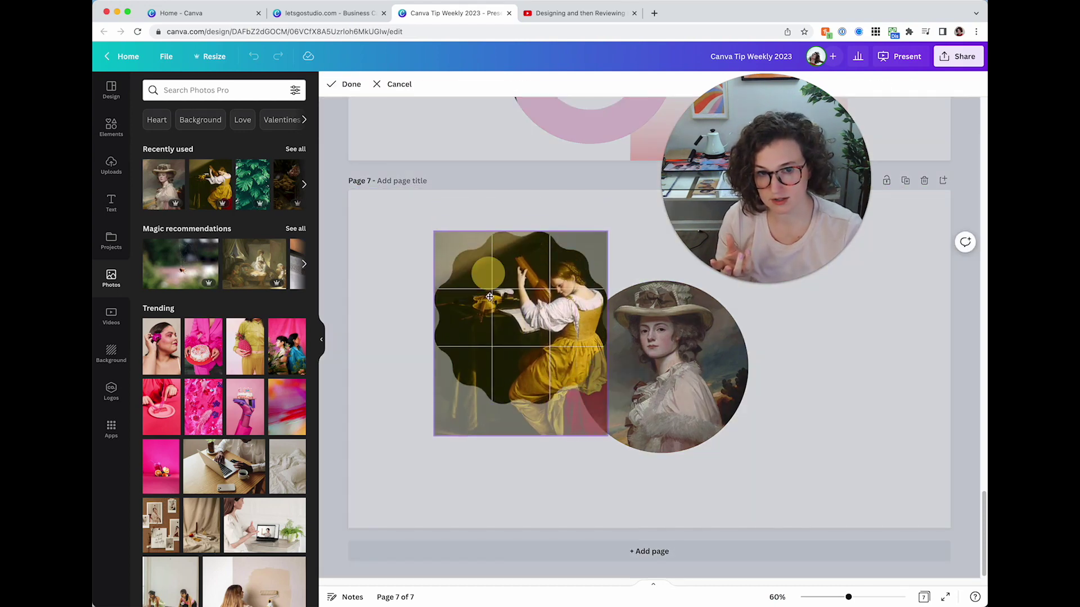
pyautogui.click(398, 248)
pyautogui.click(121, 122)
pyautogui.scroll(-2, 214, 315)
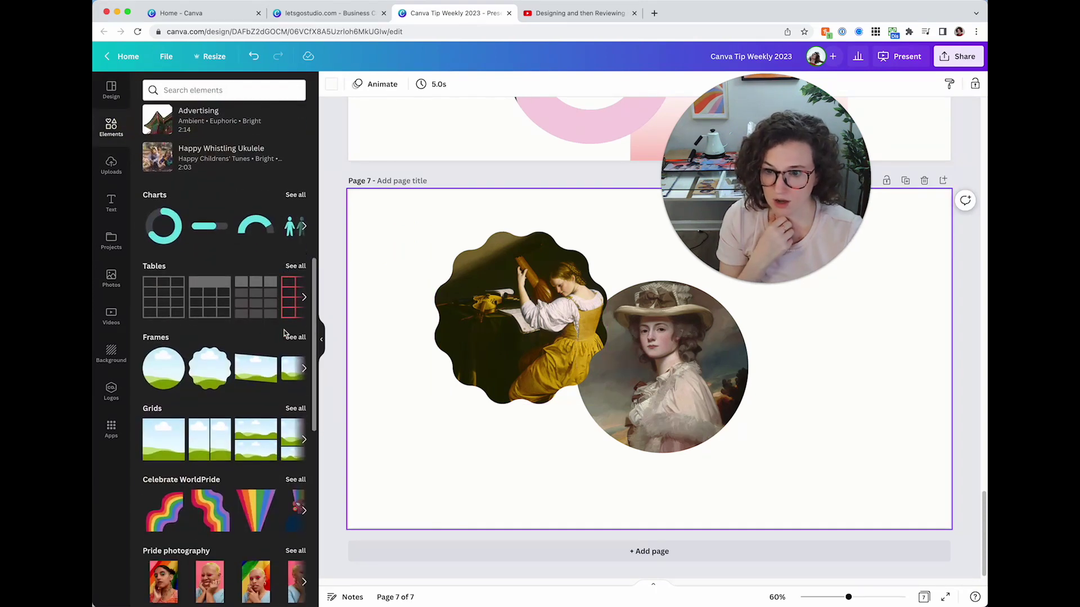
# - Add page 8 and fill it with a one-over-two photo grid
pyautogui.click(726, 551)
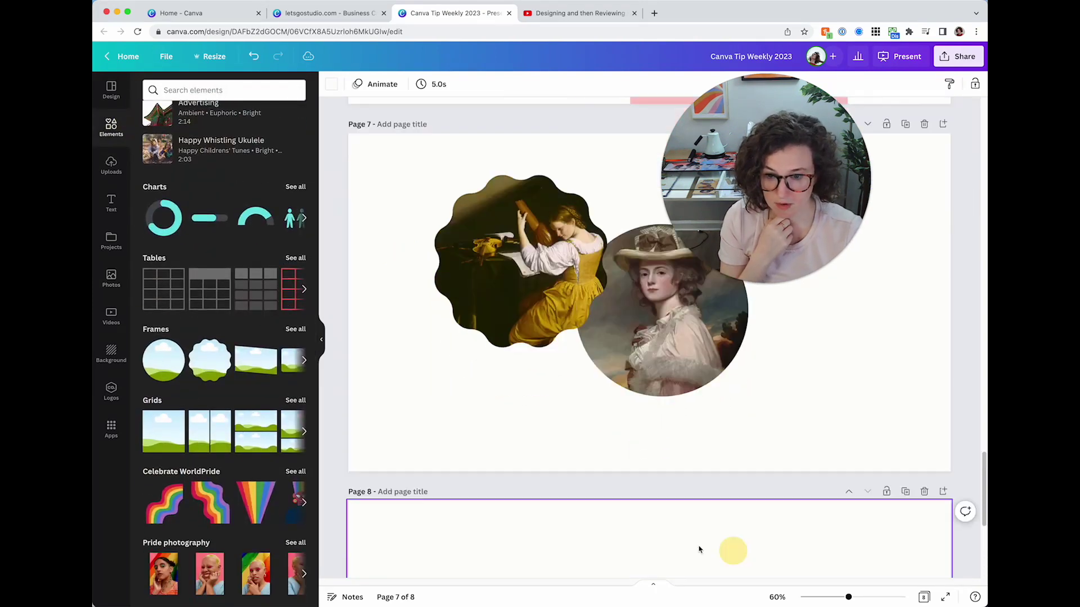
pyautogui.click(296, 401)
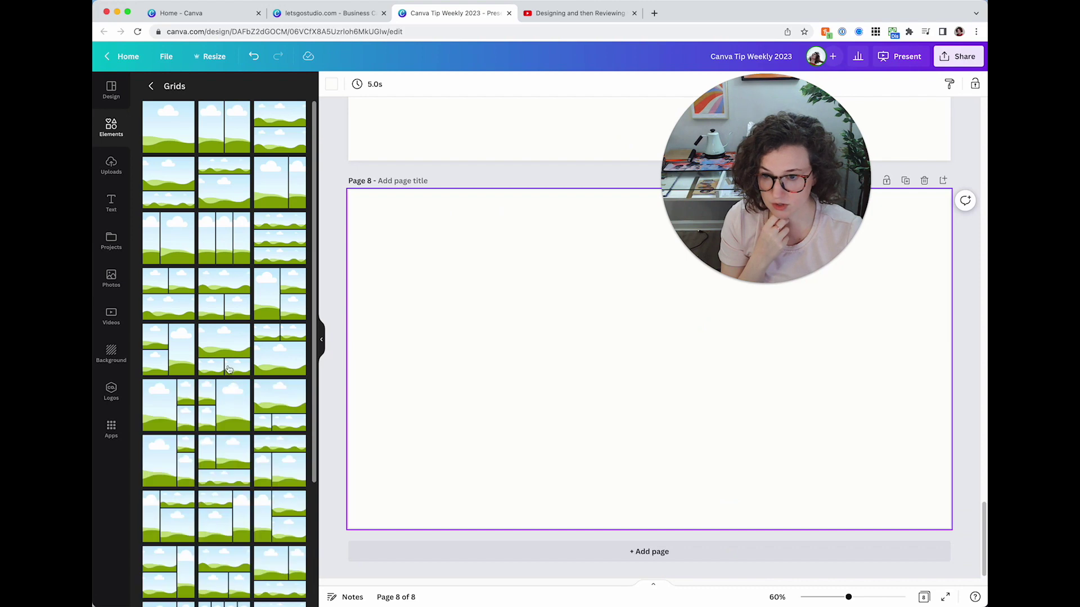
pyautogui.click(225, 360)
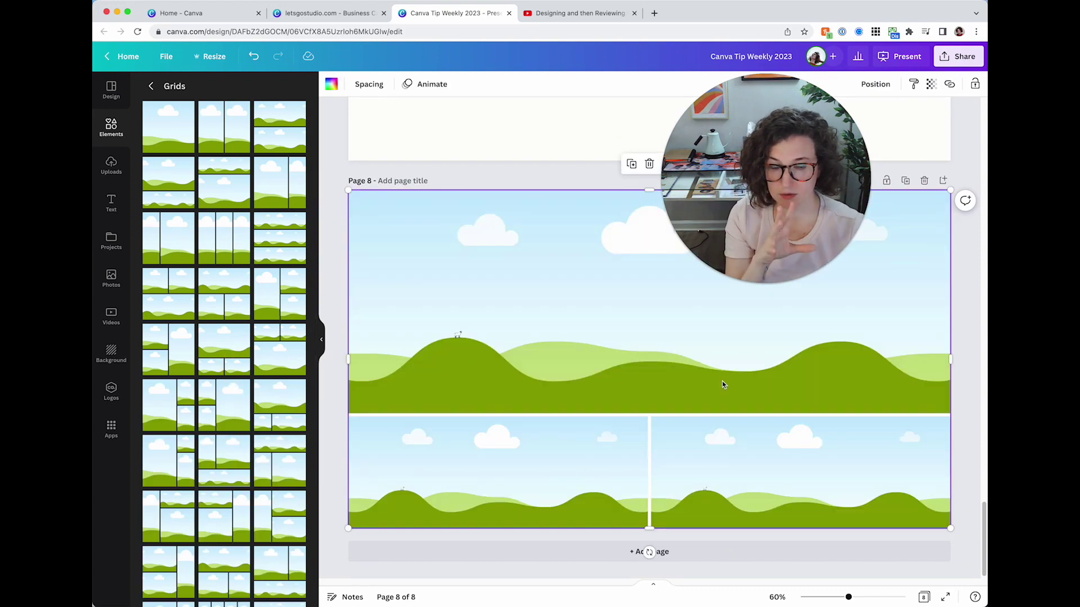
pyautogui.click(151, 87)
# - Add blank page 9 and browse the semi-realistic homeless illustrations collection
pyautogui.click(649, 552)
pyautogui.scroll(-5, 300, 451)
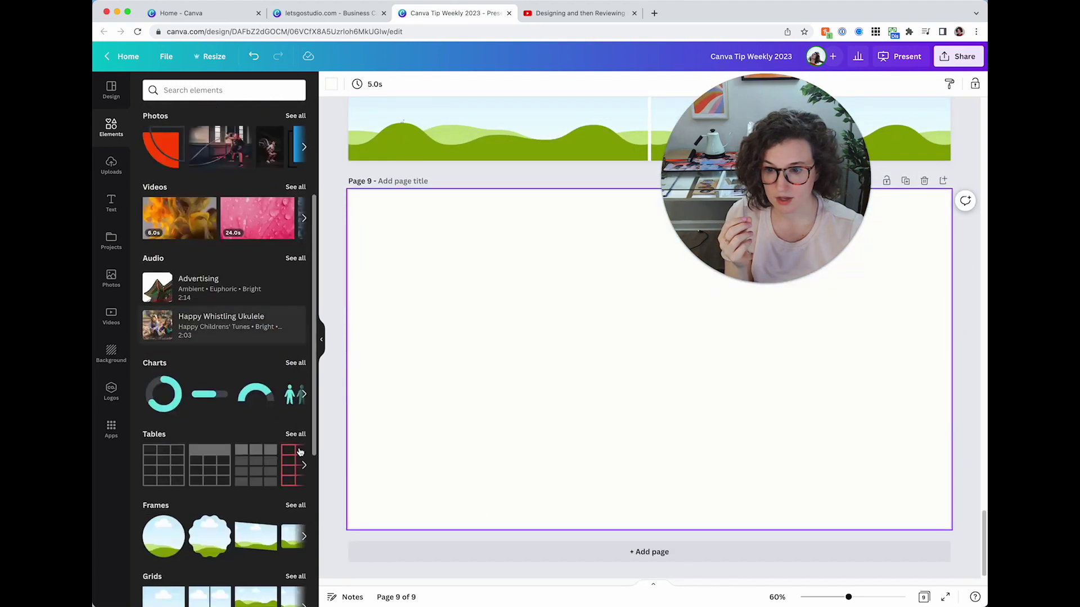
pyautogui.scroll(-3, 299, 452)
pyautogui.scroll(-3, 242, 452)
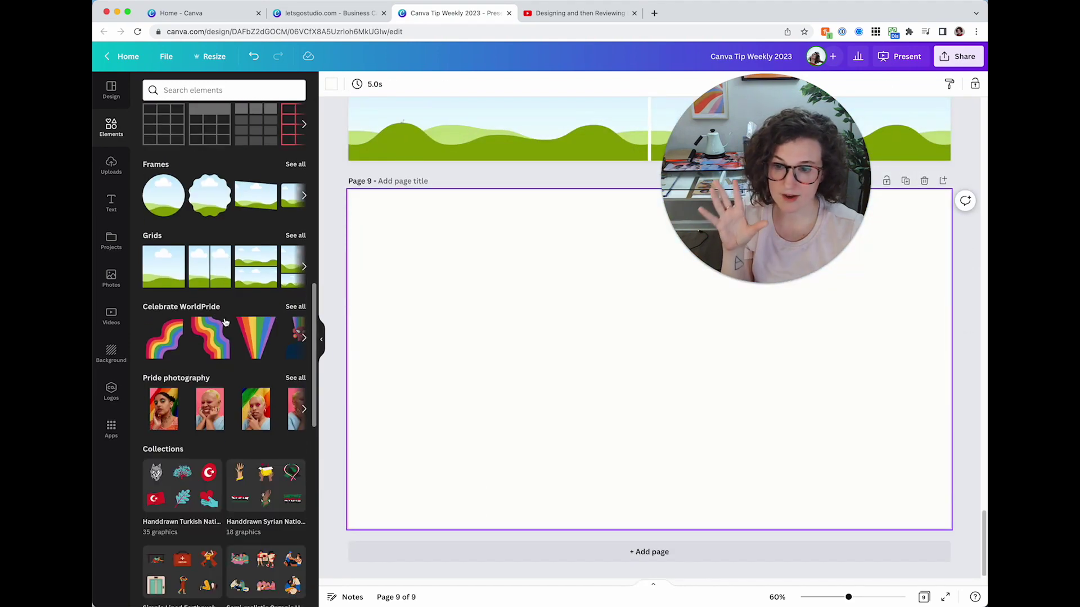
pyautogui.scroll(-3, 276, 441)
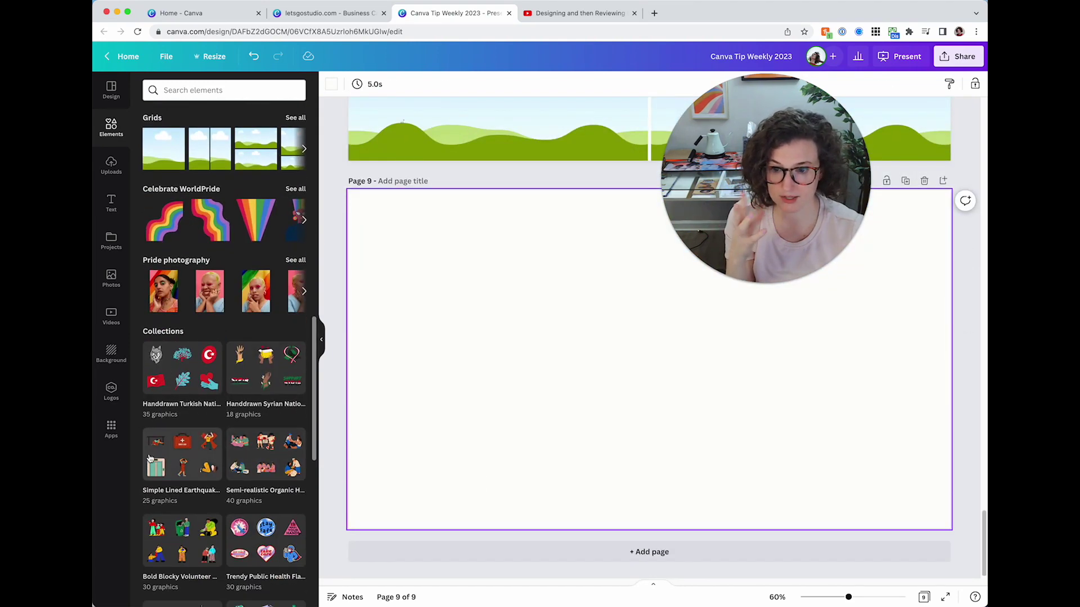
pyautogui.click(247, 470)
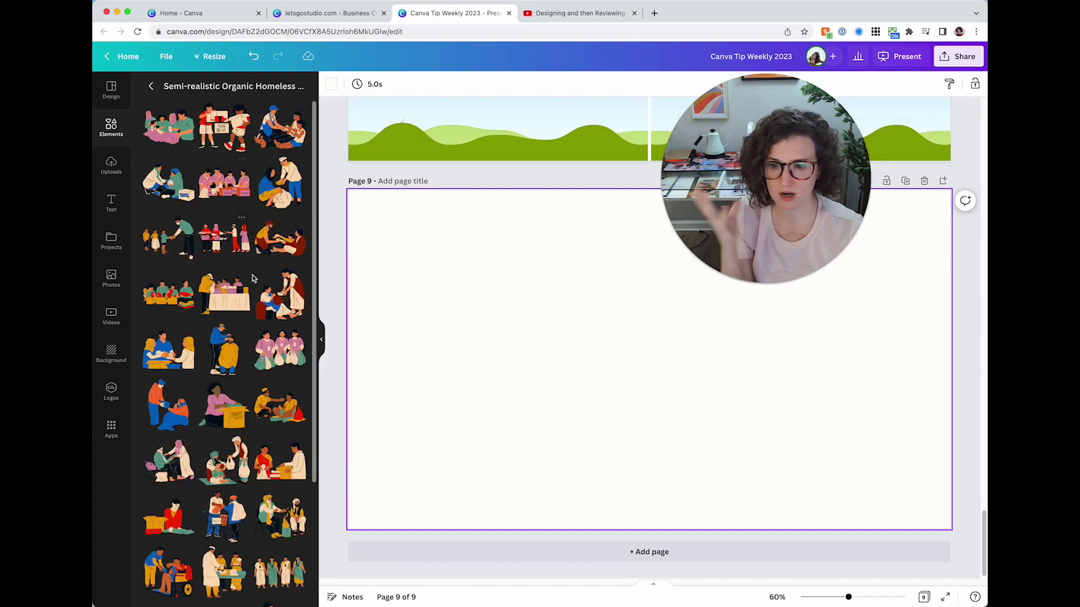
pyautogui.scroll(-3, 246, 405)
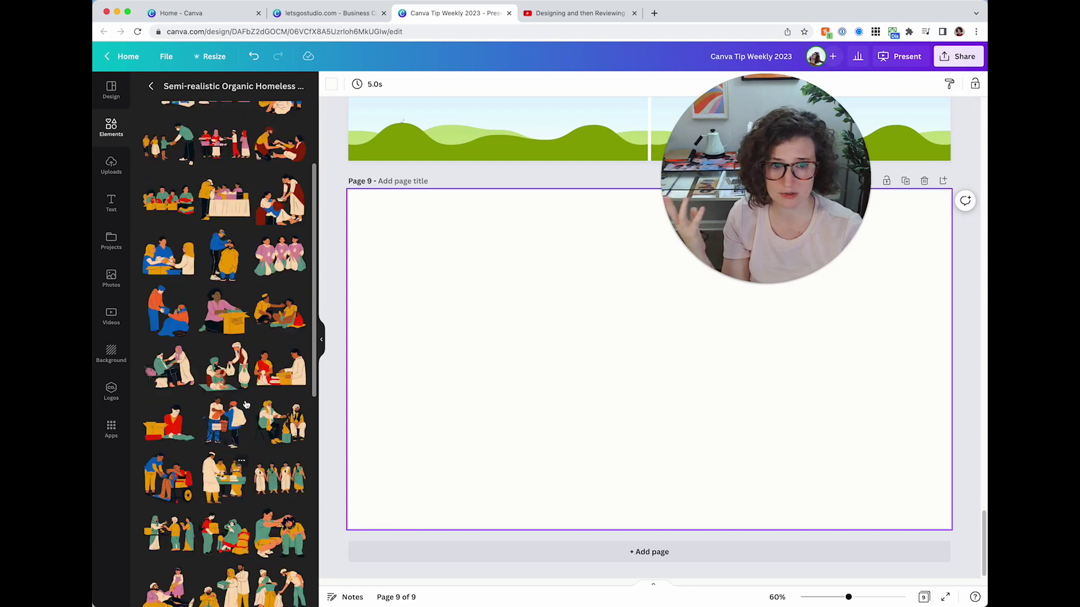
pyautogui.scroll(-4, 276, 377)
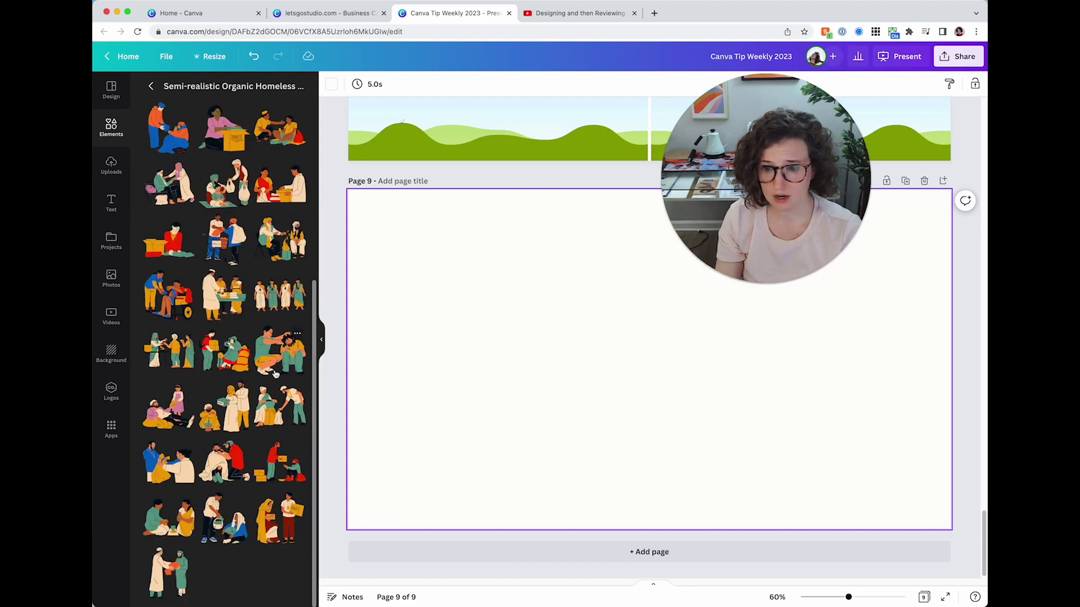
pyautogui.scroll(5, 205, 357)
pyautogui.click(151, 86)
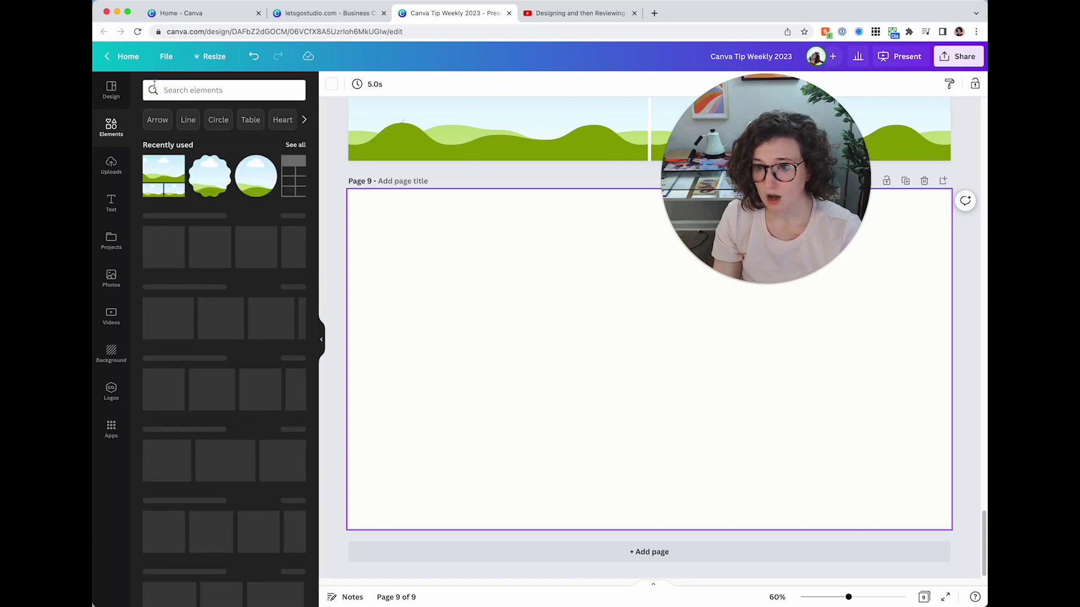
# - Browse the uploaded files, checking the Videos and Audio tabs
pyautogui.click(110, 165)
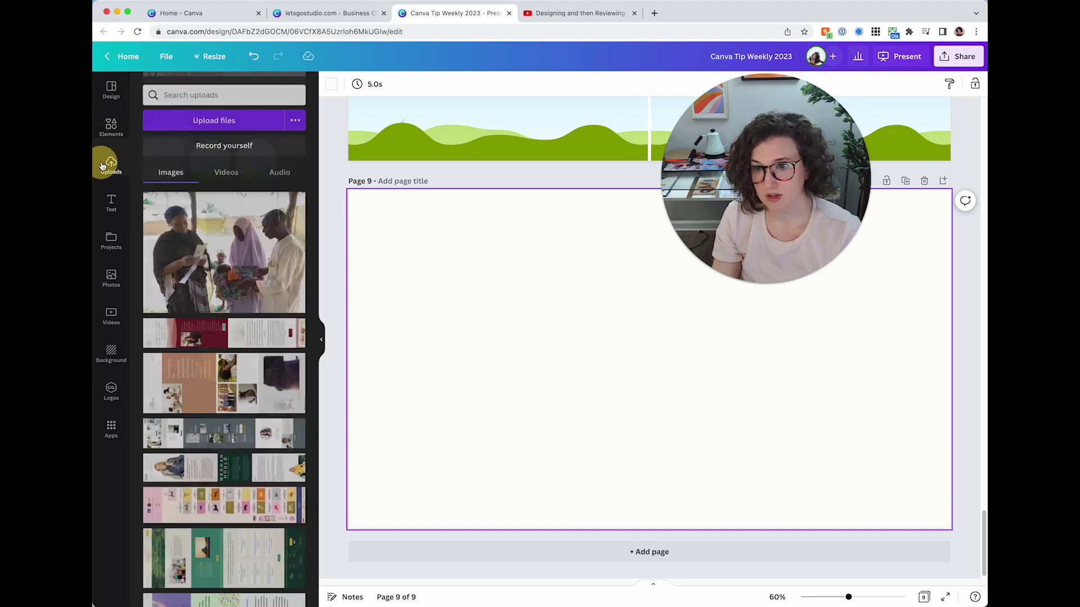
pyautogui.scroll(-4, 233, 260)
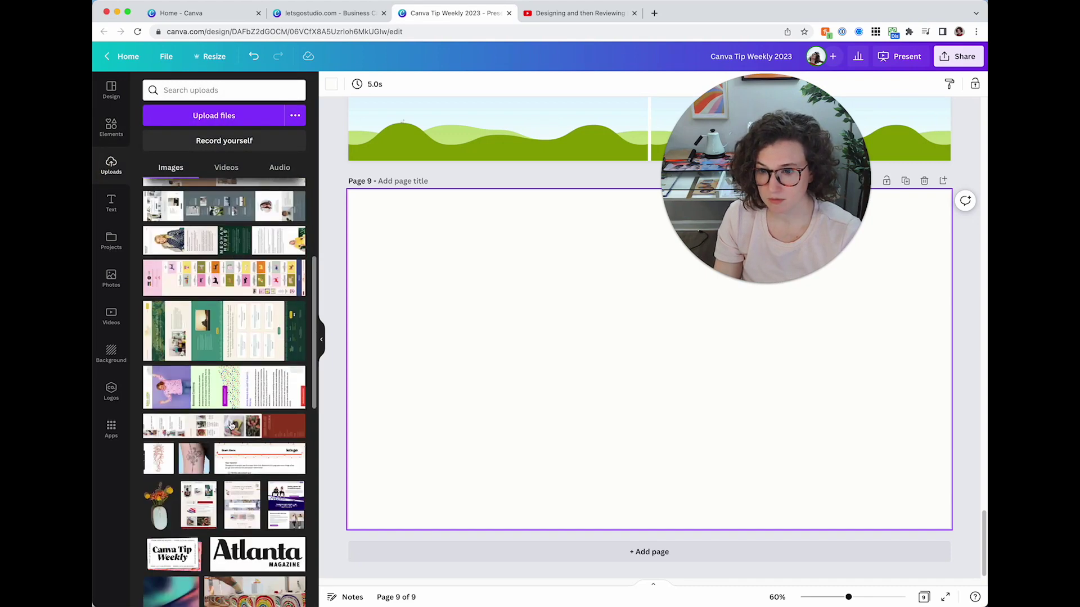
pyautogui.scroll(-3, 228, 438)
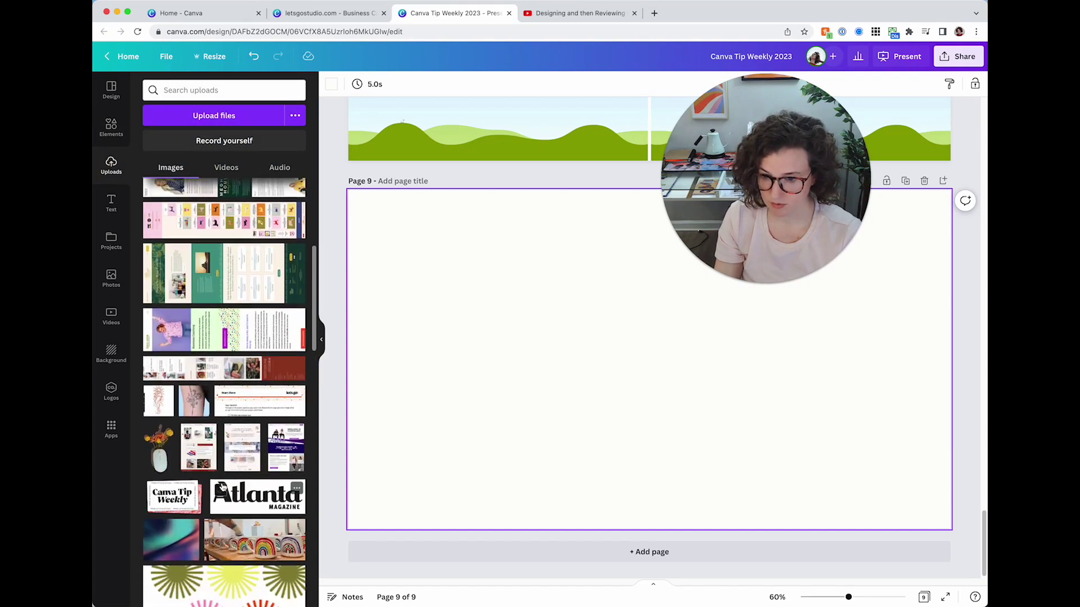
pyautogui.scroll(3, 223, 487)
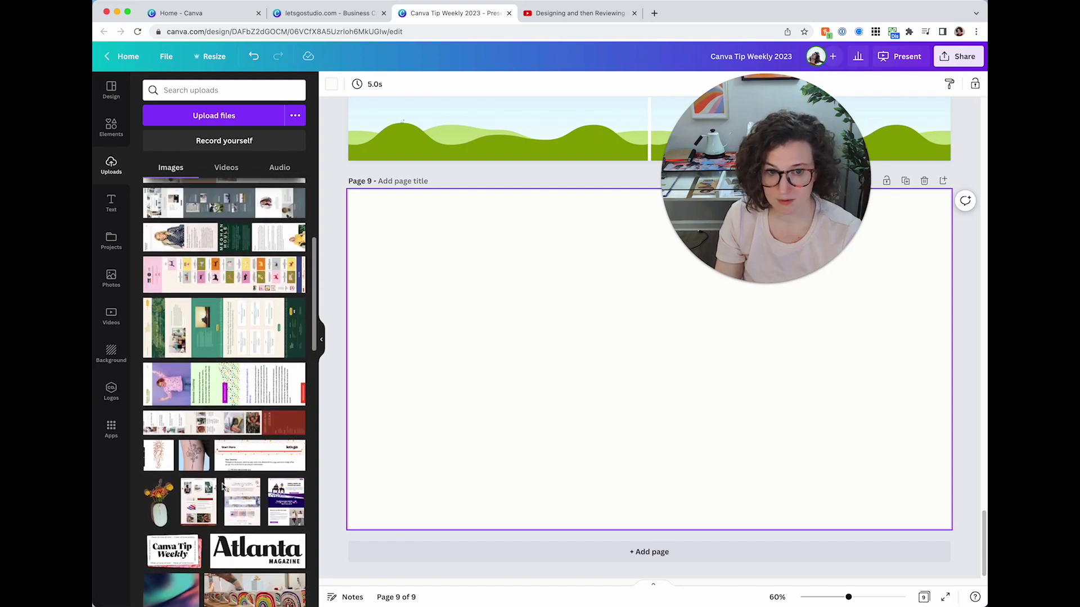
pyautogui.scroll(3, 222, 487)
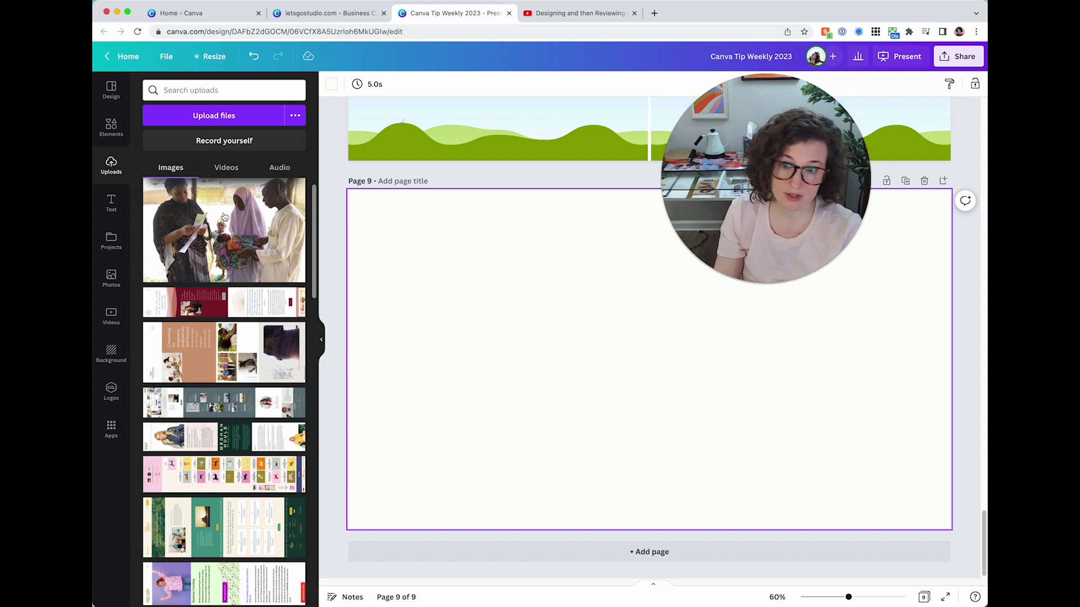
pyautogui.scroll(-5, 214, 329)
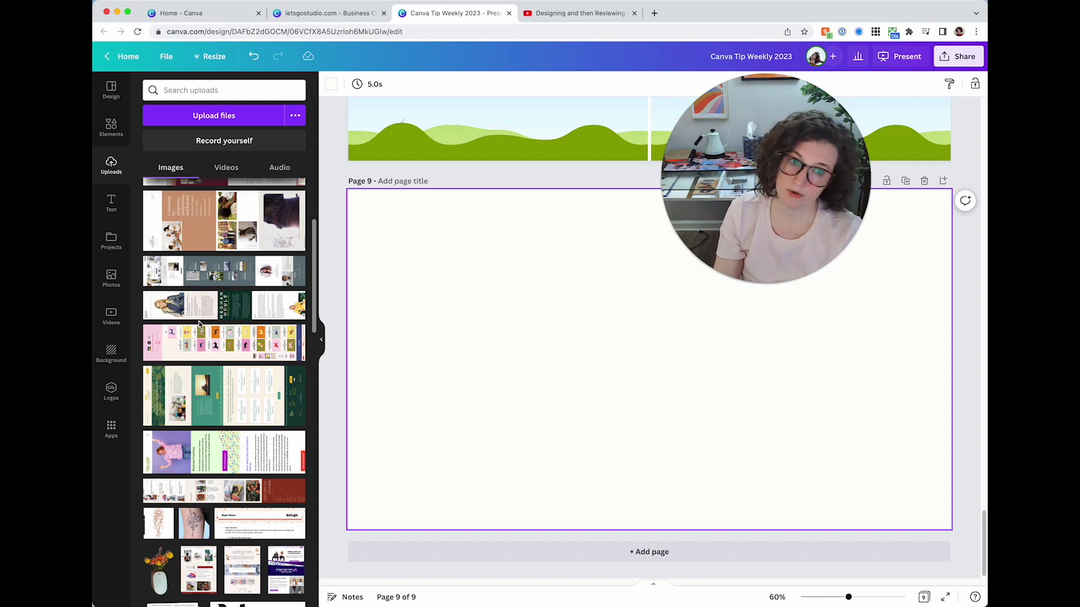
pyautogui.click(228, 169)
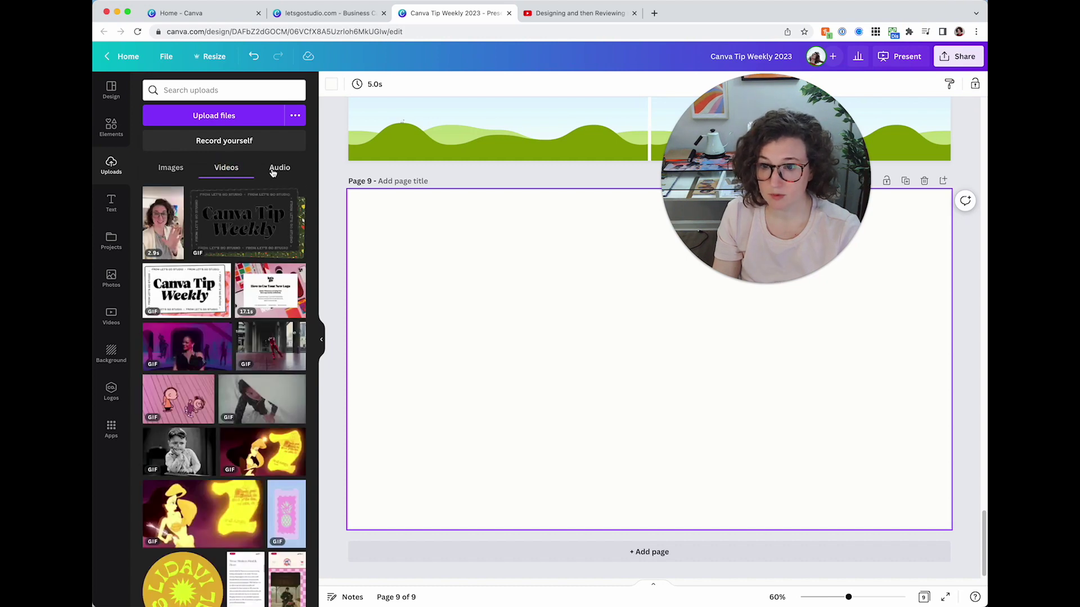
pyautogui.click(275, 168)
pyautogui.click(222, 168)
pyautogui.scroll(-1, 215, 387)
pyautogui.scroll(1, 214, 387)
pyautogui.click(111, 203)
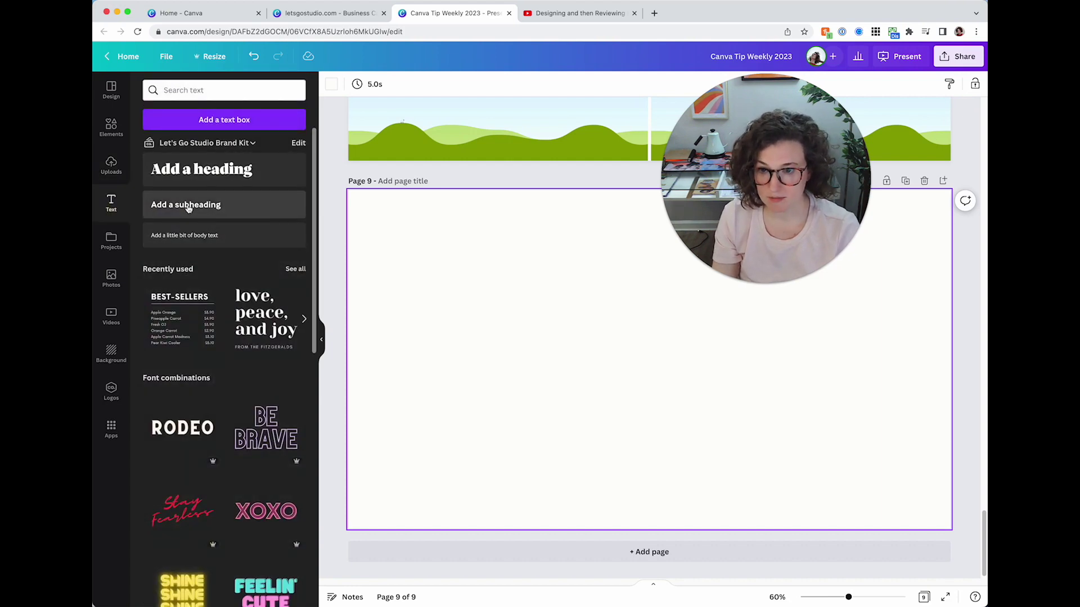
# - Add a paragraph text box to page 9, enlarge it to full size, then delete it
pyautogui.scroll(-2, 221, 315)
pyautogui.scroll(-7, 236, 415)
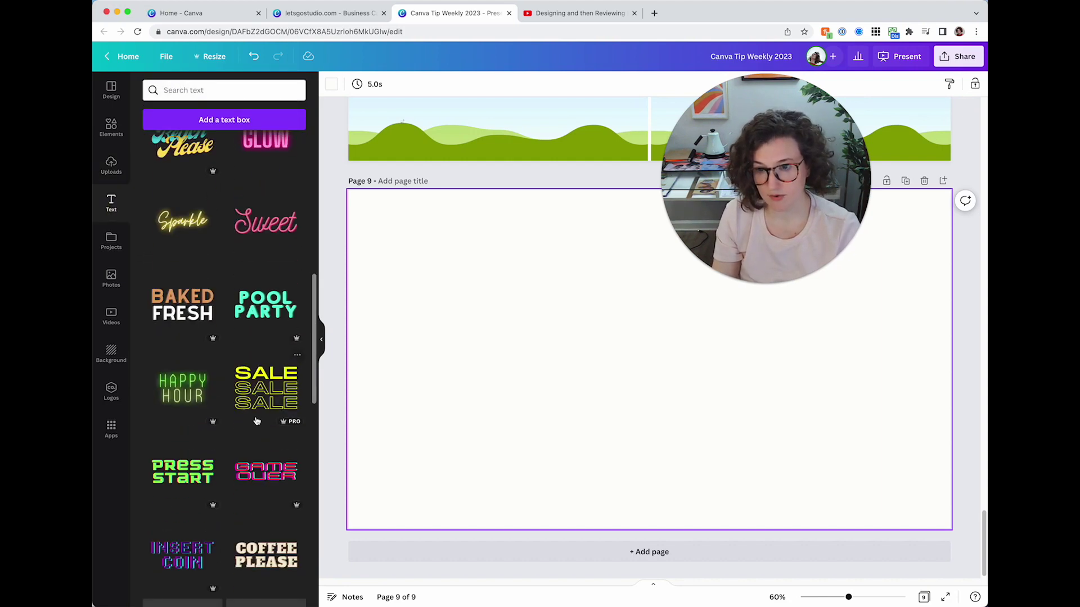
pyautogui.scroll(9, 252, 405)
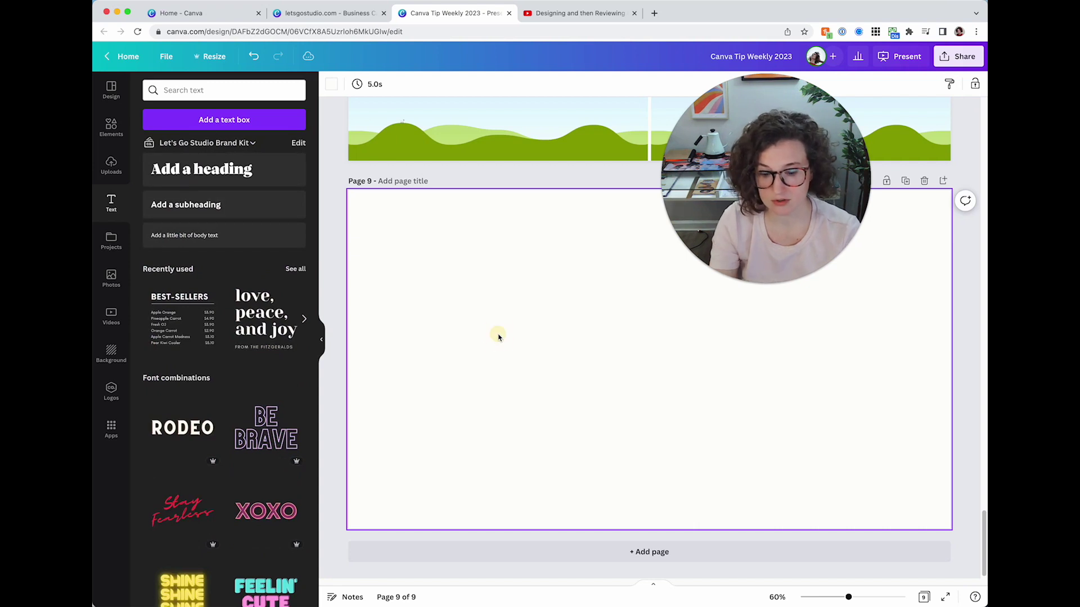
pyautogui.press('t')
pyautogui.click(667, 352)
pyautogui.click(672, 360)
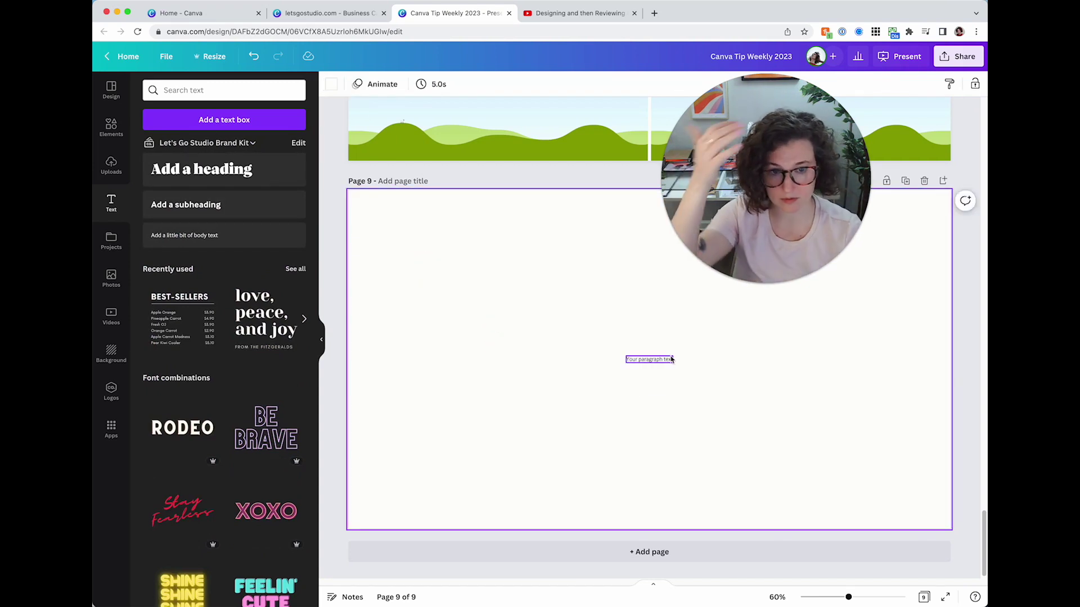
pyautogui.moveTo(675, 364); pyautogui.dragTo(807, 434)
pyautogui.click(749, 393)
pyautogui.click(747, 369)
pyautogui.press('Delete')
# - Add and delete a small centred text box, leaving page 9 empty, and show Projects
pyautogui.click(217, 119)
pyautogui.press('Delete')
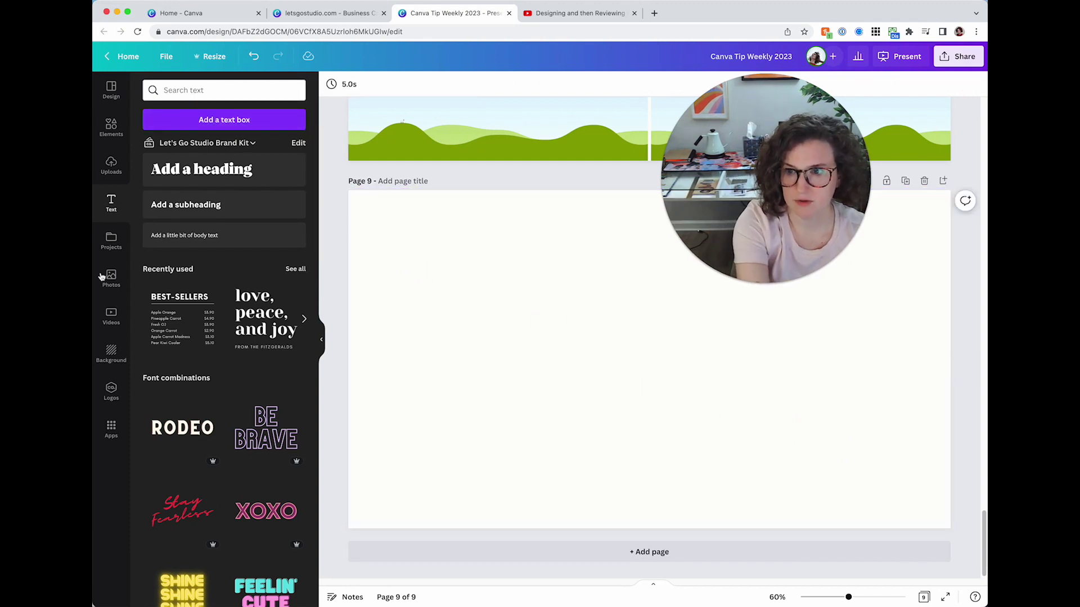
pyautogui.click(112, 248)
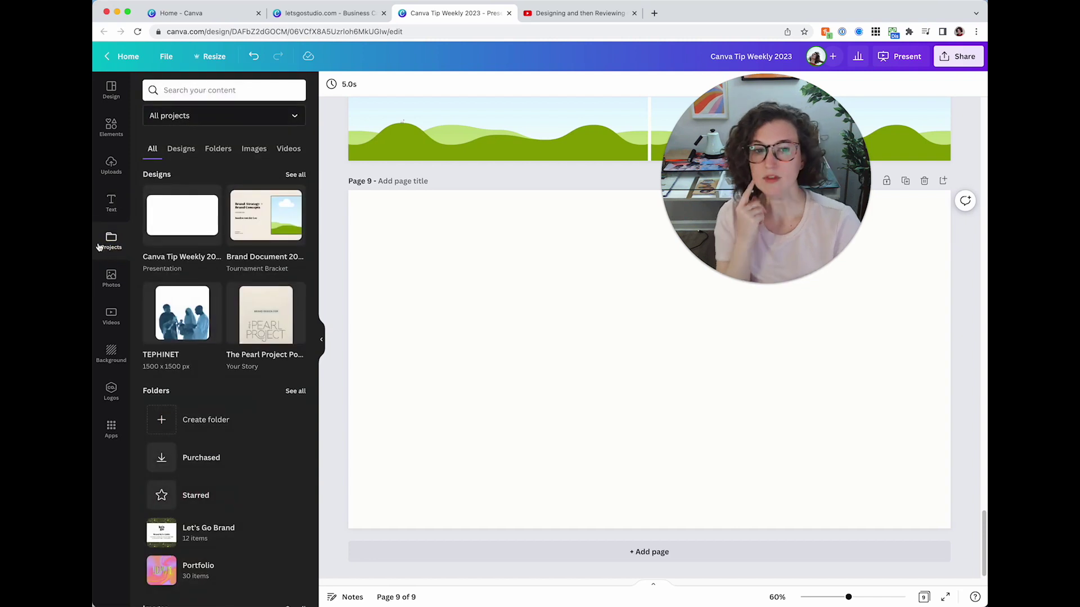
# - In Projects, open Let's Go Brand > Folders > 00 Terrazzo
pyautogui.scroll(-5, 224, 329)
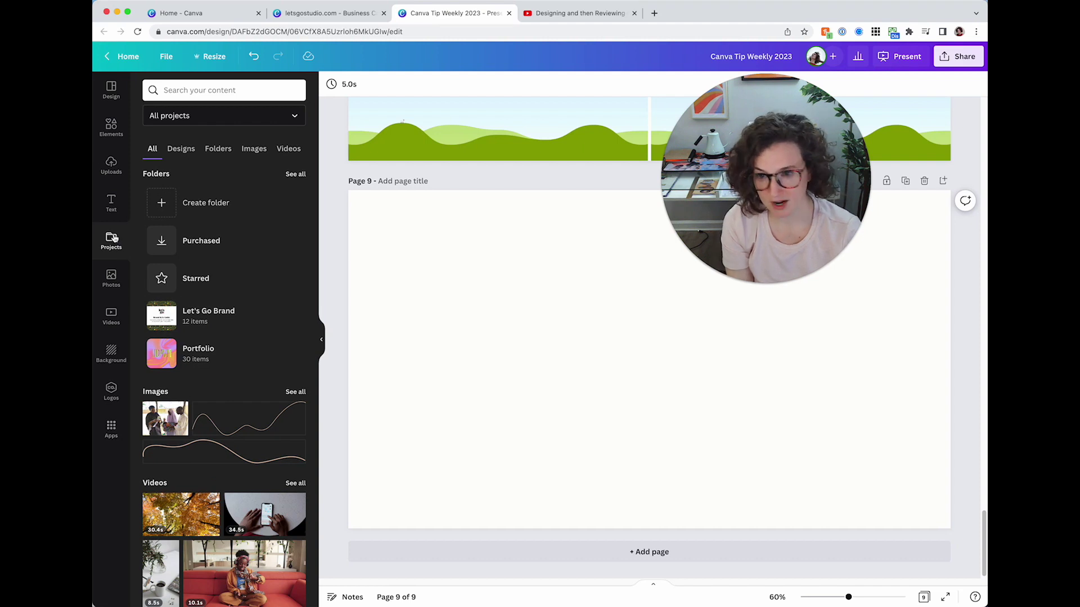
pyautogui.click(251, 329)
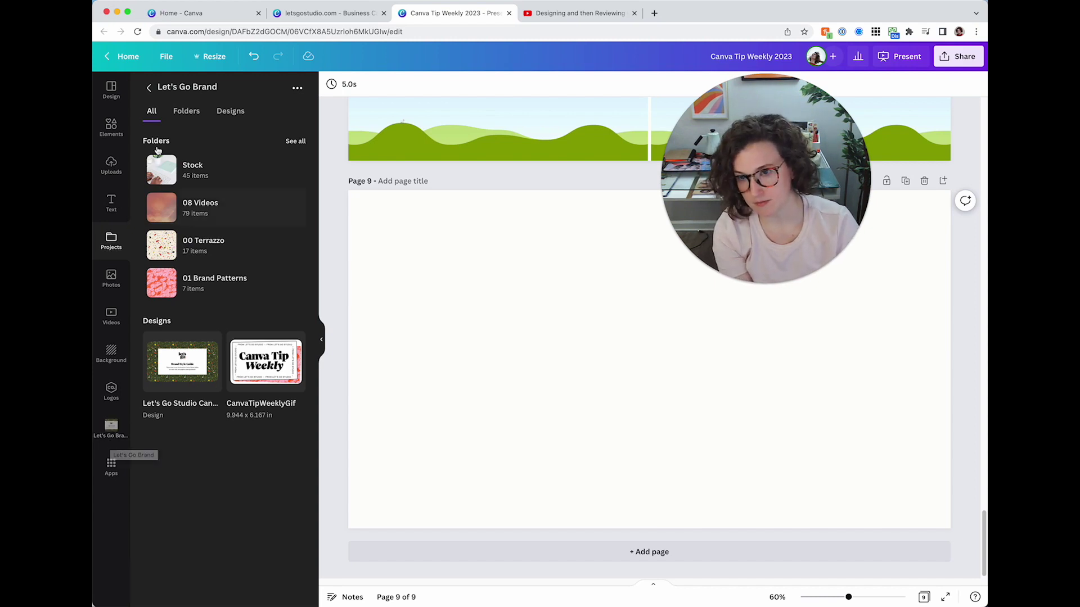
pyautogui.click(184, 116)
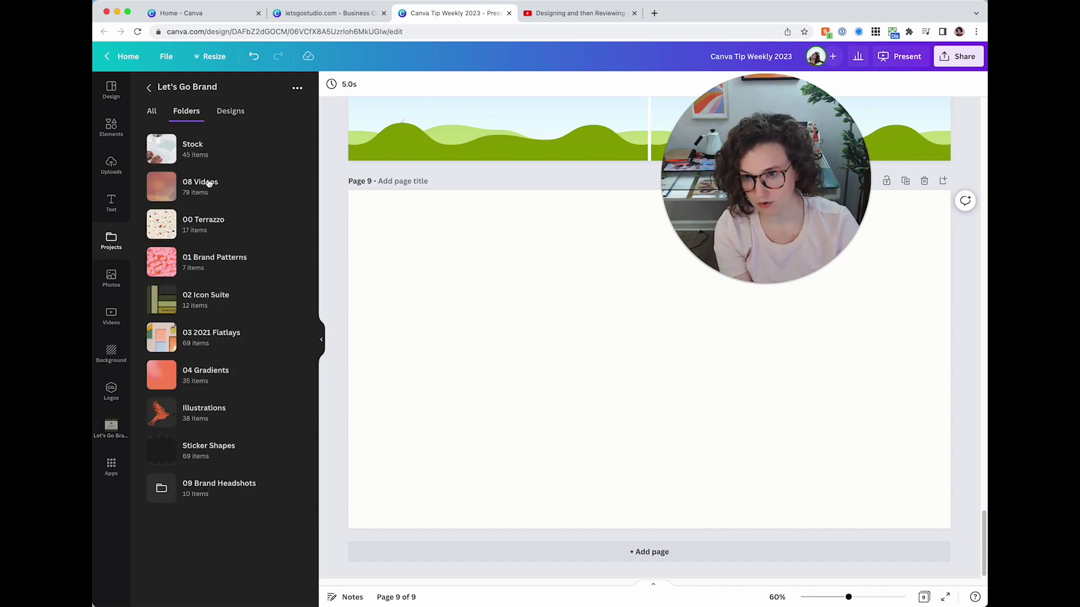
pyautogui.click(203, 221)
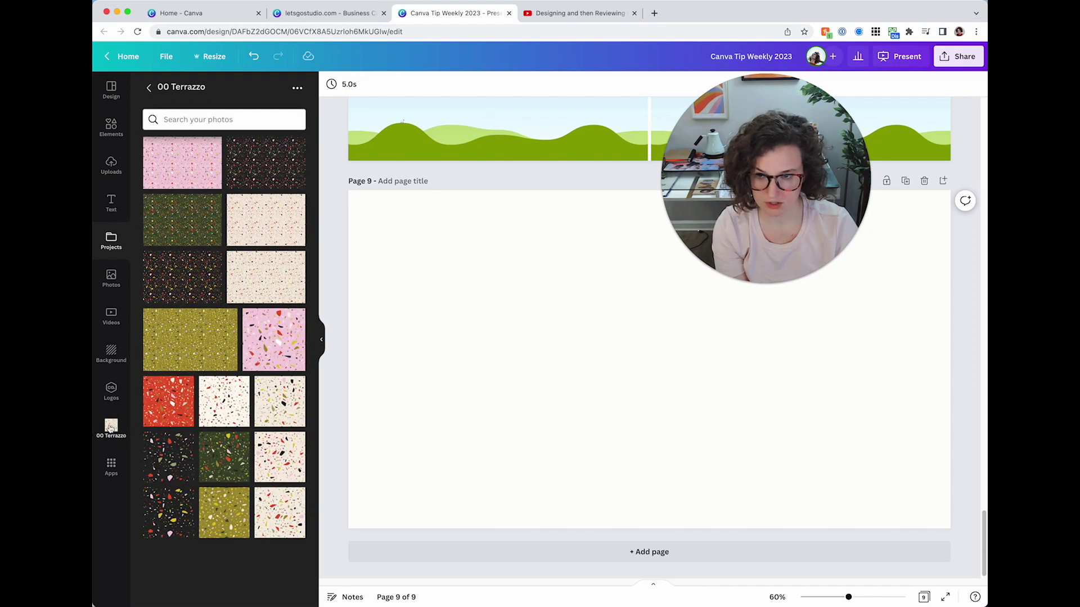
# - Place the red terrazzo pattern on page 9, moved up and left of centre
pyautogui.click(165, 424)
pyautogui.moveTo(568, 354); pyautogui.dragTo(469, 305)
pyautogui.click(706, 388)
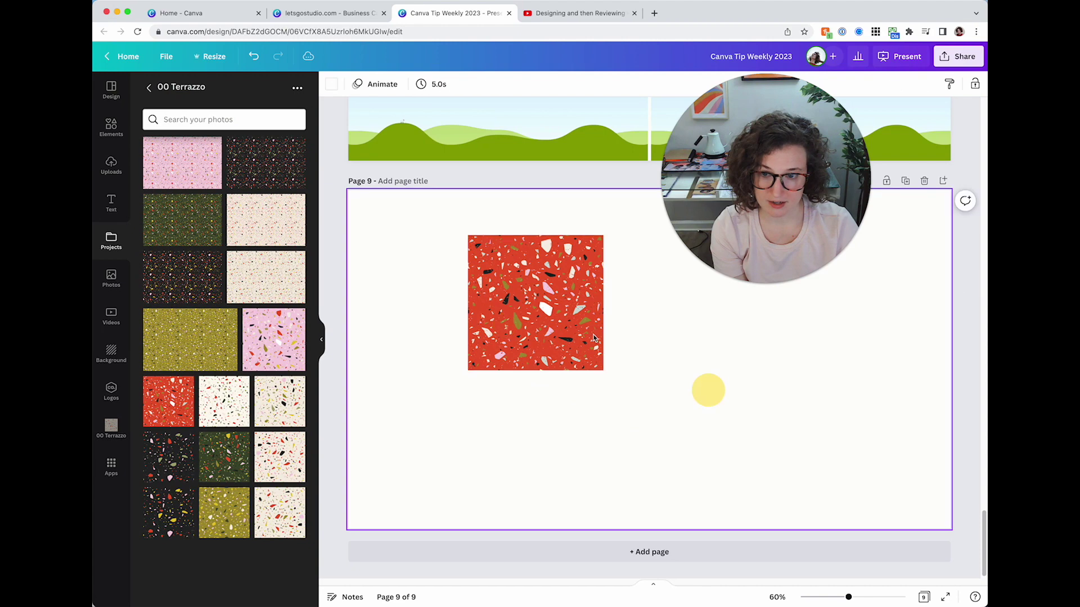
pyautogui.click(150, 92)
# - In Projects, open Let's Go Brand > 09 Brand Headshots > 2022 Favorites
pyautogui.click(151, 88)
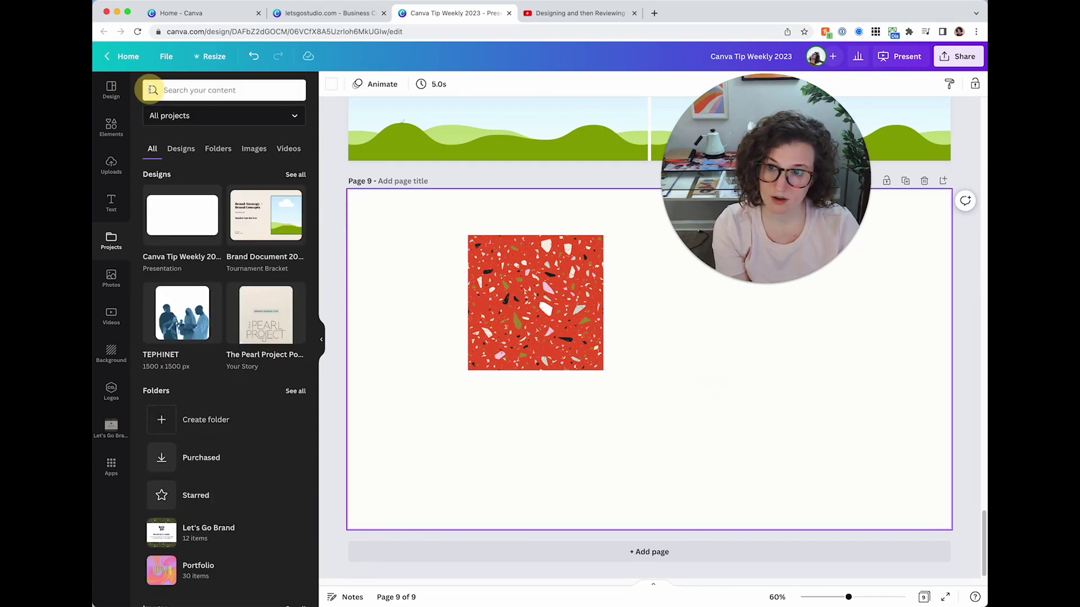
pyautogui.scroll(-5, 214, 551)
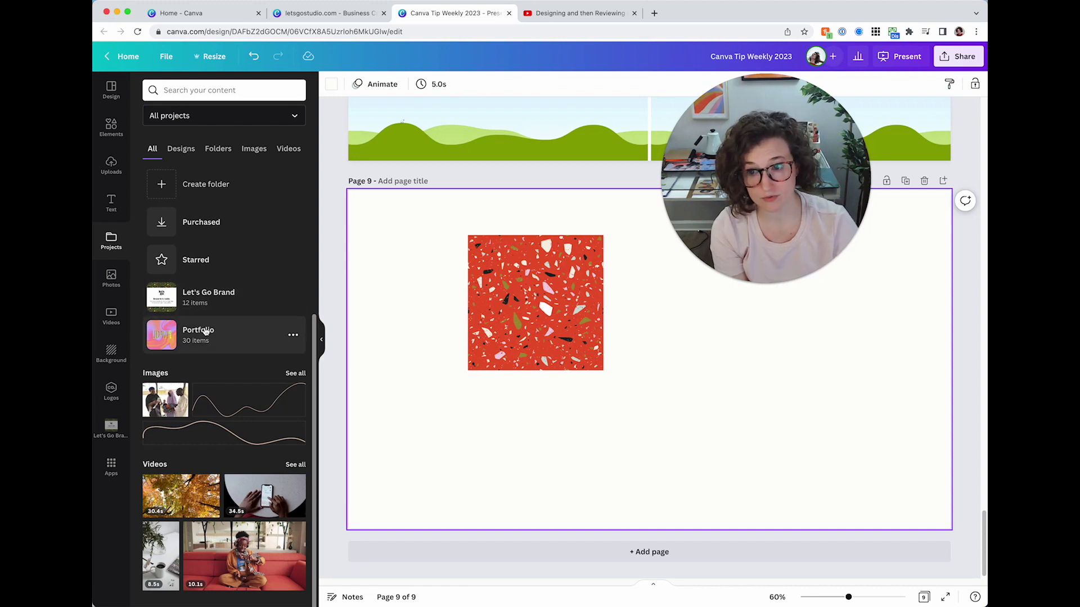
pyautogui.scroll(2, 212, 225)
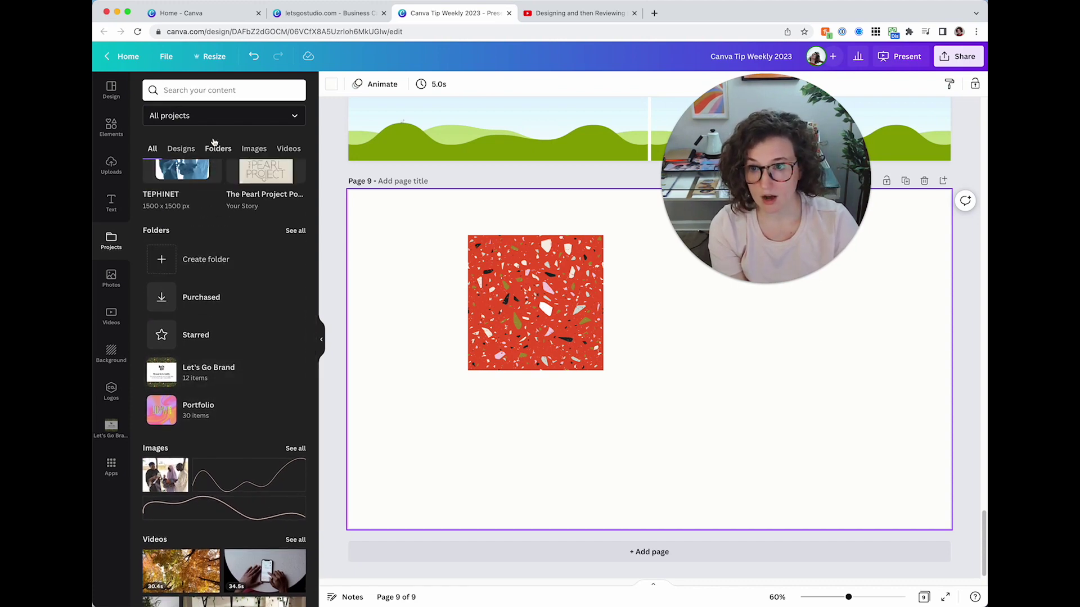
pyautogui.click(219, 370)
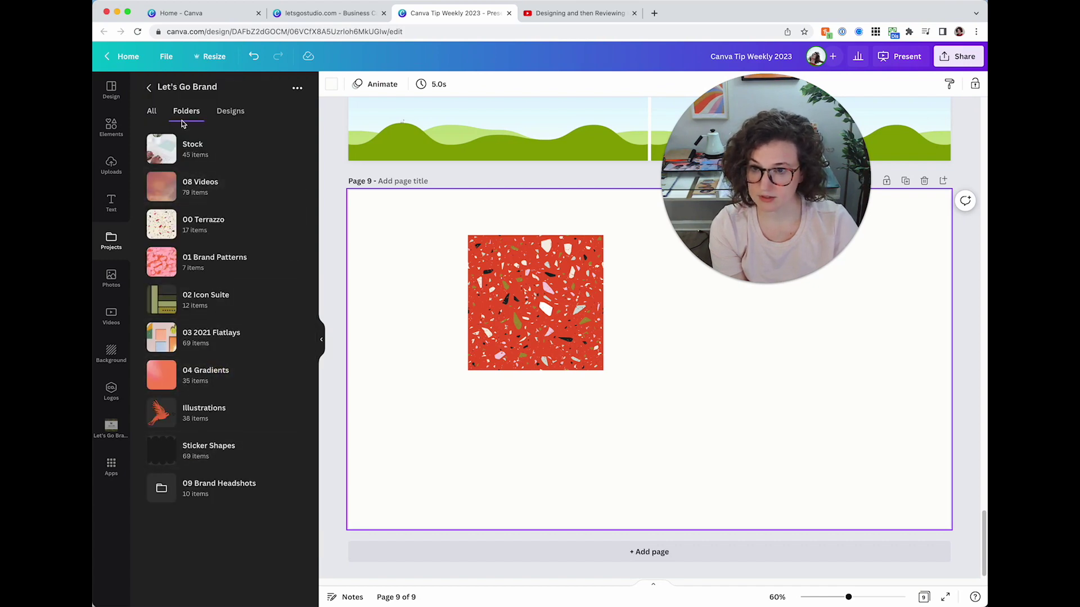
pyautogui.click(237, 492)
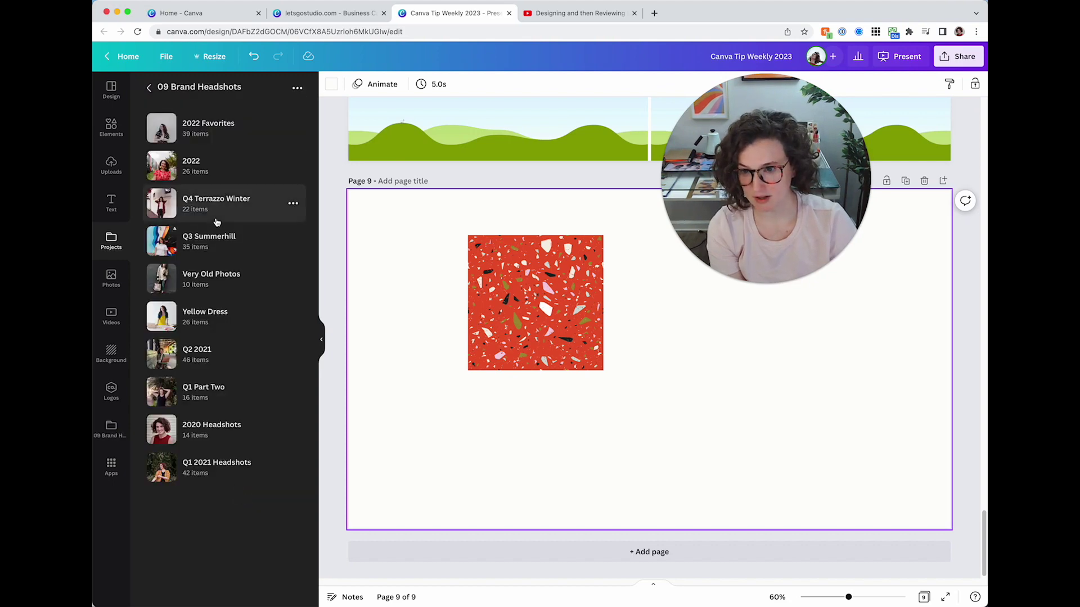
pyautogui.click(227, 138)
pyautogui.scroll(-4, 257, 295)
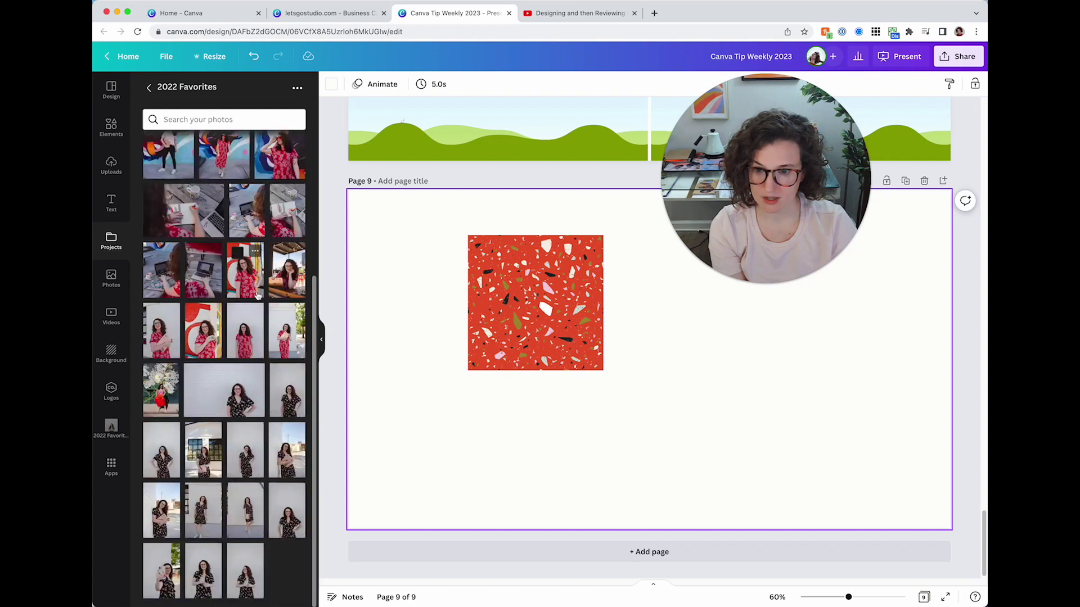
# - Add the brick-wall headshot to page 9 over the terrazzo square, then show stock Photos
pyautogui.click(243, 409)
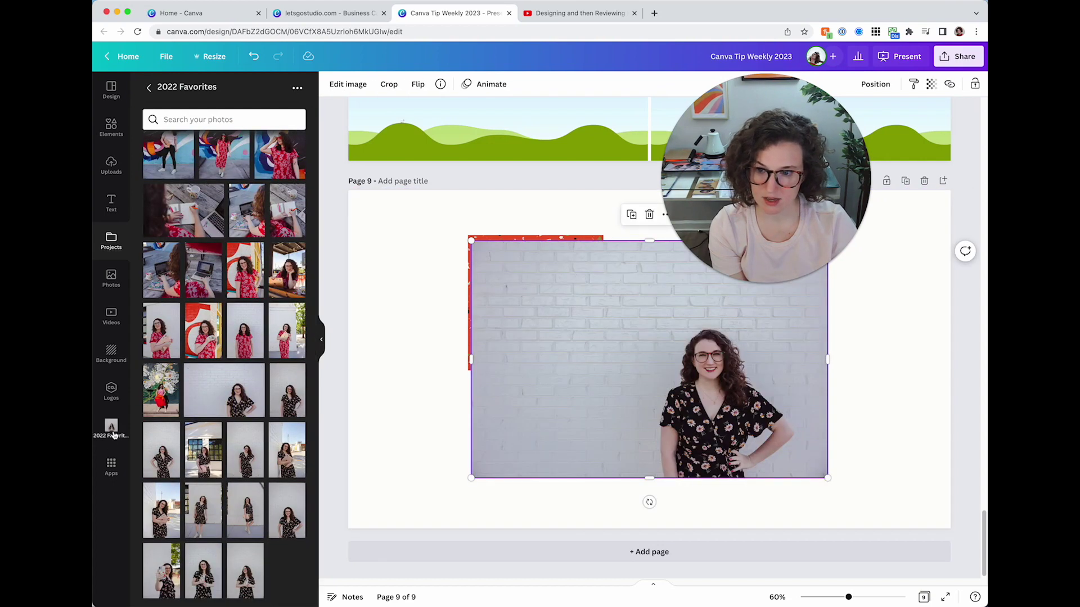
pyautogui.click(148, 87)
pyautogui.click(148, 86)
pyautogui.click(380, 328)
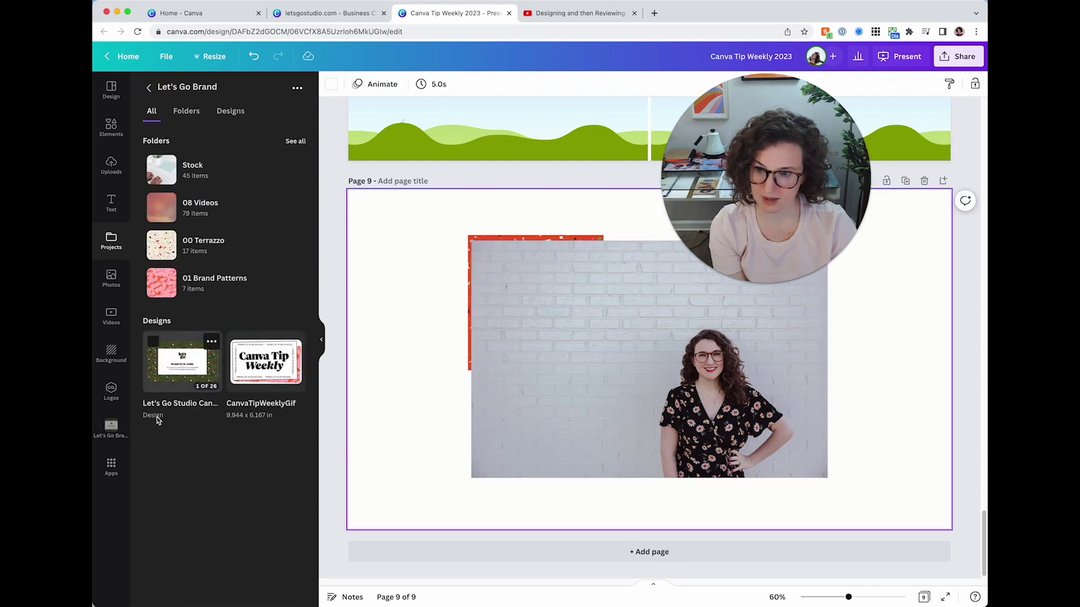
pyautogui.click(111, 278)
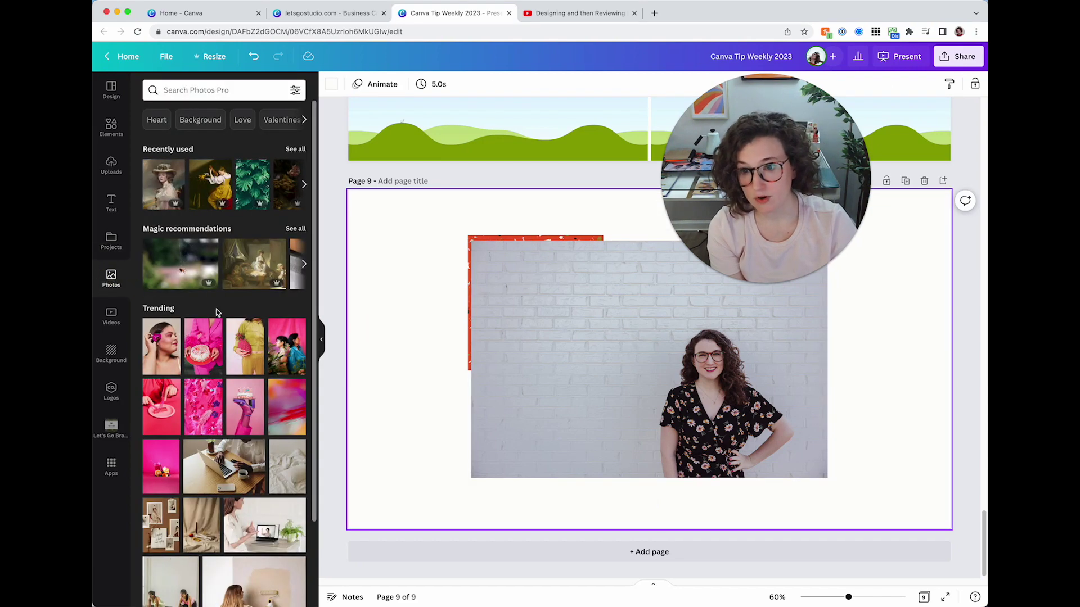
# - Shift the brick-wall headshot to the right on page 9
pyautogui.scroll(-3, 217, 312)
pyautogui.scroll(-5, 217, 313)
pyautogui.moveTo(549, 380); pyautogui.dragTo(614, 388)
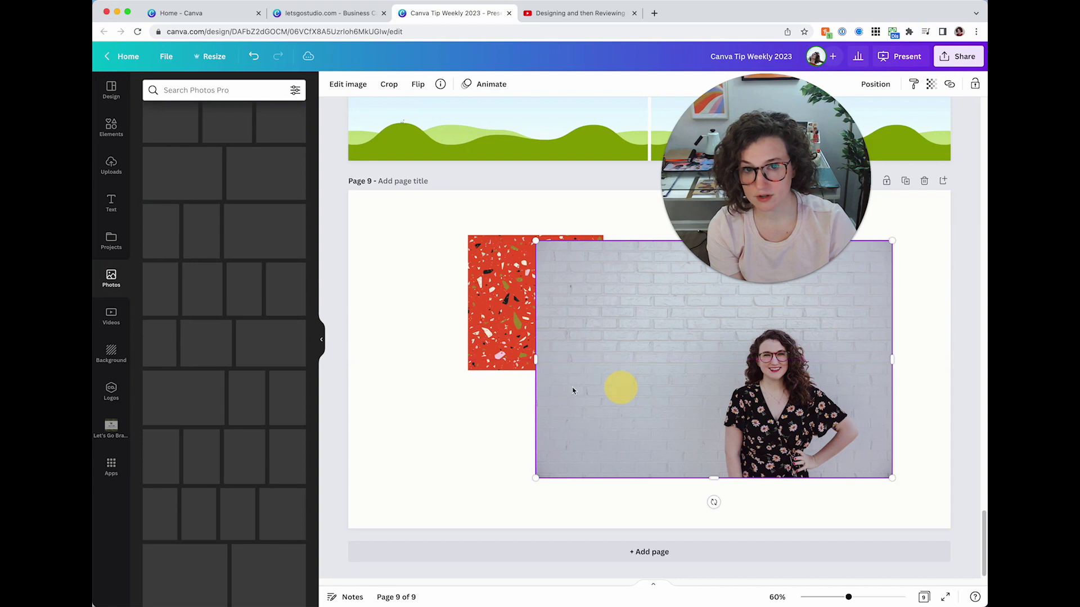
pyautogui.click(422, 344)
# - Add the wine-glass stock photo overlapping the brick photo's left side, then view Videos and Background
pyautogui.scroll(3, 288, 334)
pyautogui.click(276, 334)
pyautogui.moveTo(639, 335); pyautogui.dragTo(532, 324)
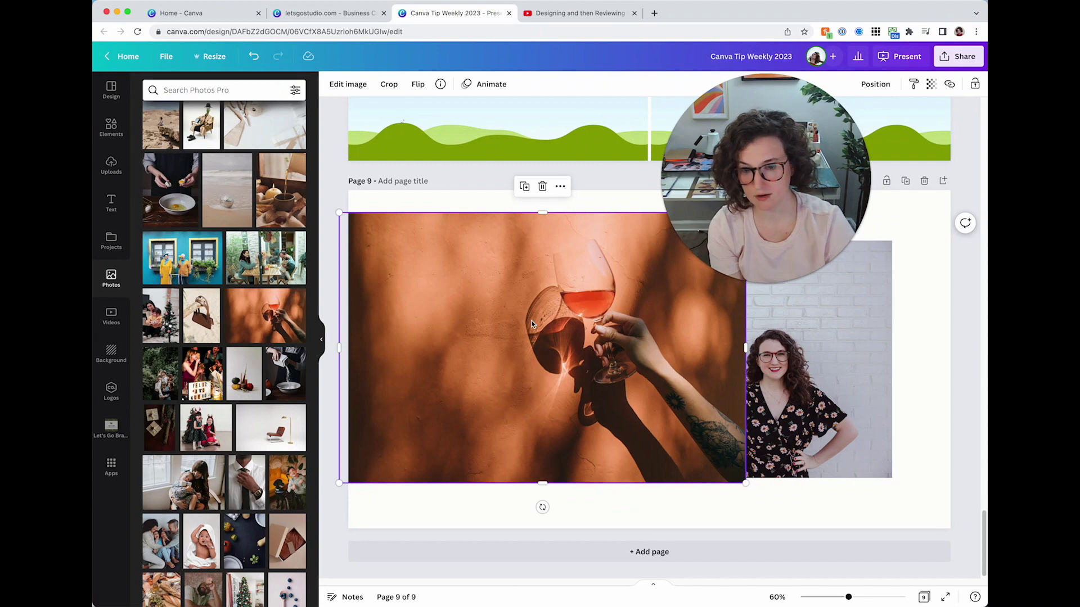
pyautogui.click(448, 513)
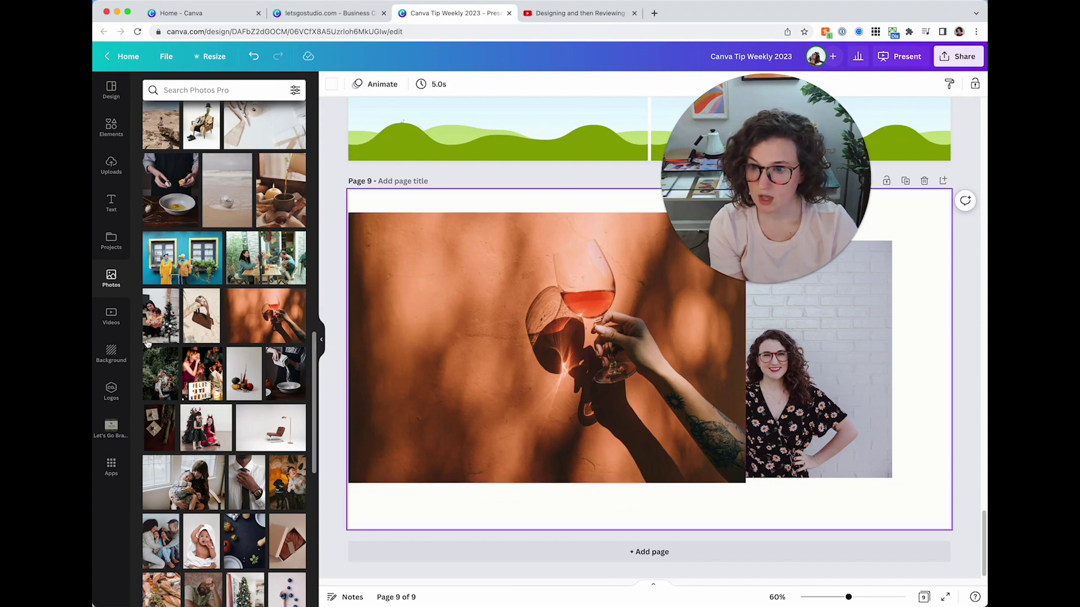
pyautogui.click(111, 316)
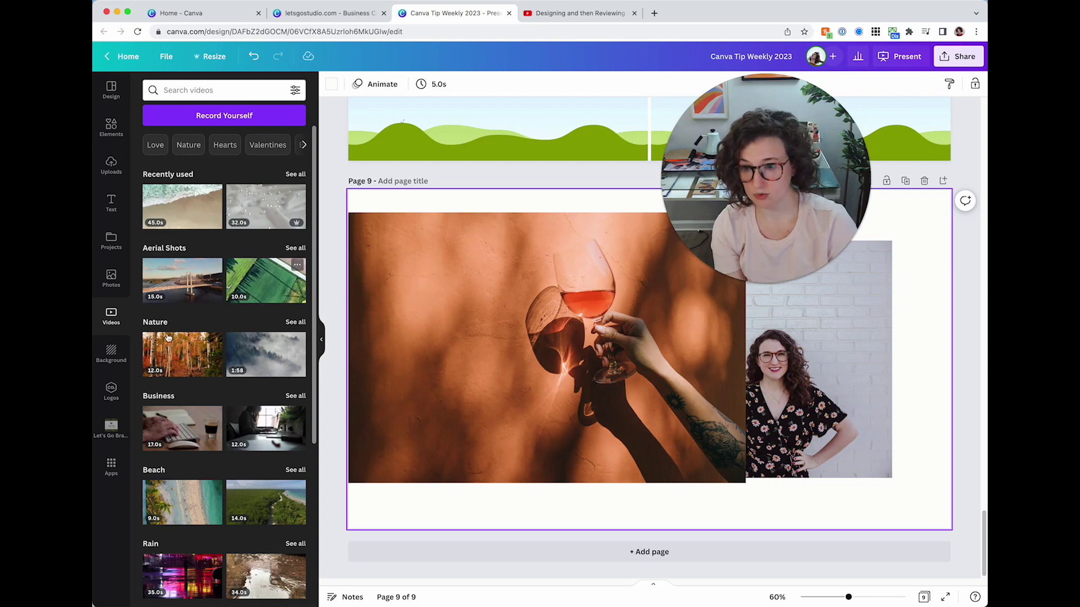
pyautogui.click(110, 359)
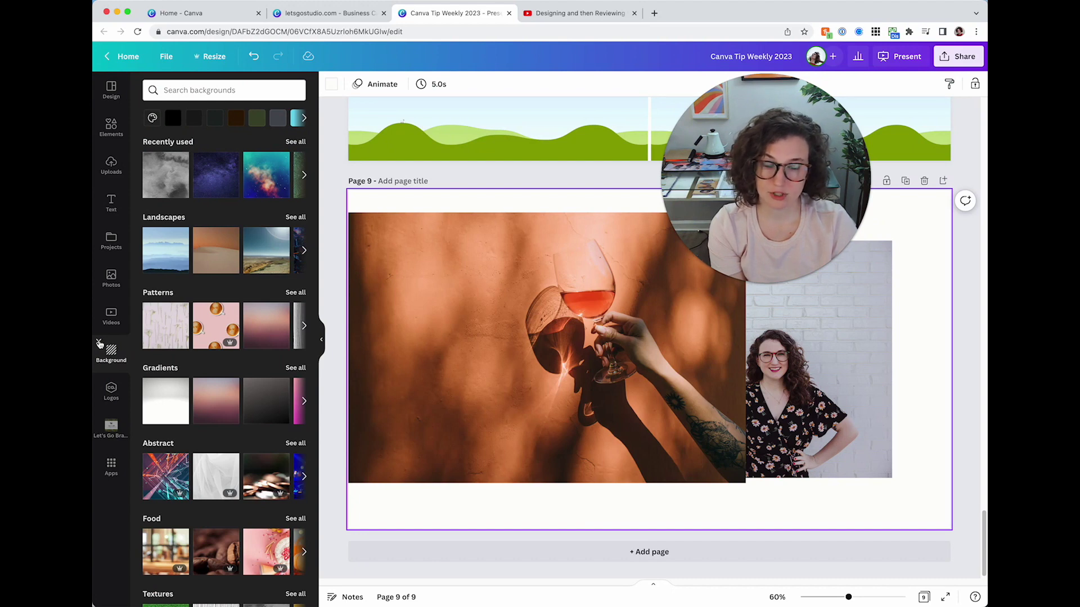
# - Remove Backgrounds from the sidebar, browse Apps, and add a blank page 10 after page 9
pyautogui.click(99, 342)
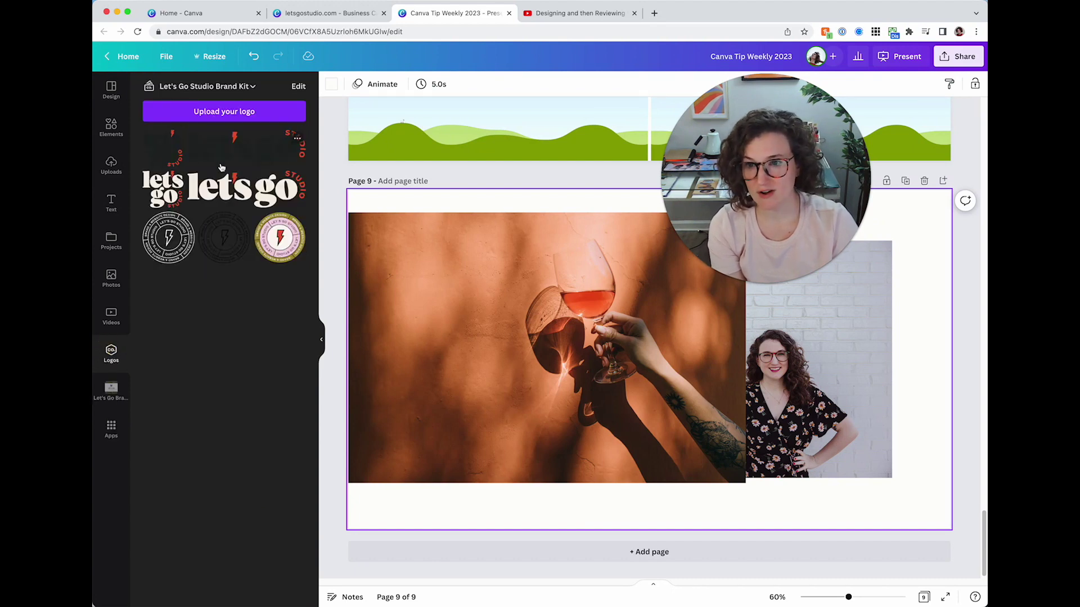
pyautogui.click(112, 426)
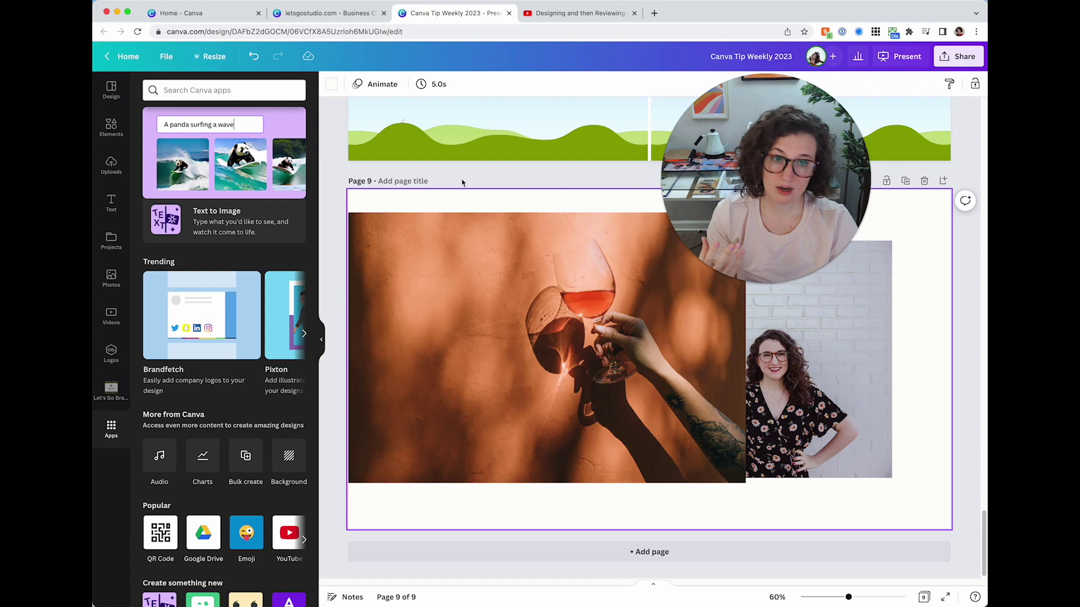
pyautogui.click(943, 181)
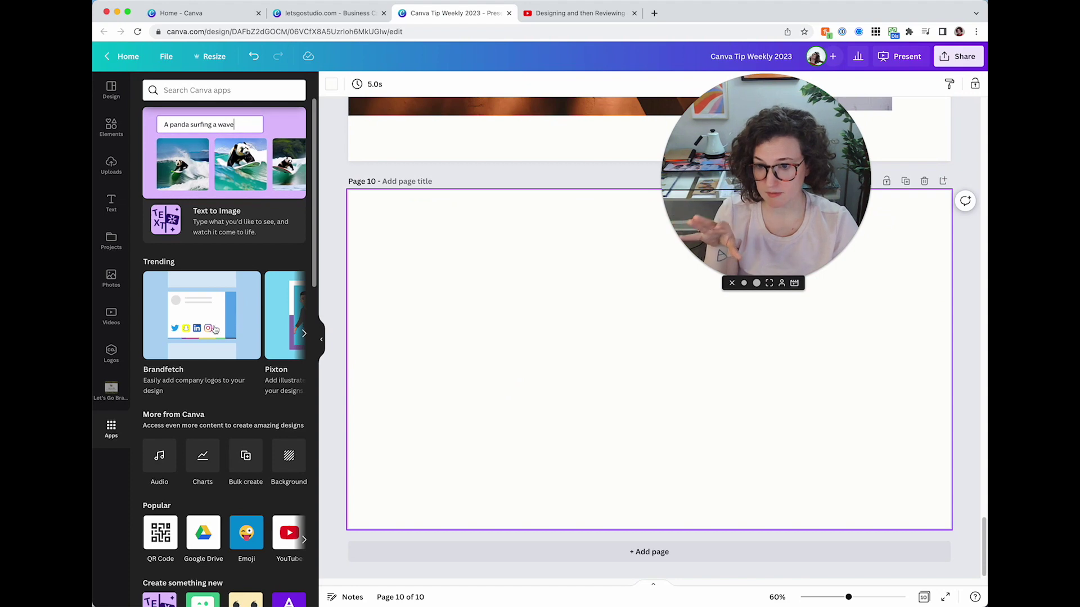
# - Scroll through the Apps panel, then return to and select page 1, the BEST-SELLERS menu
pyautogui.scroll(-1, 220, 397)
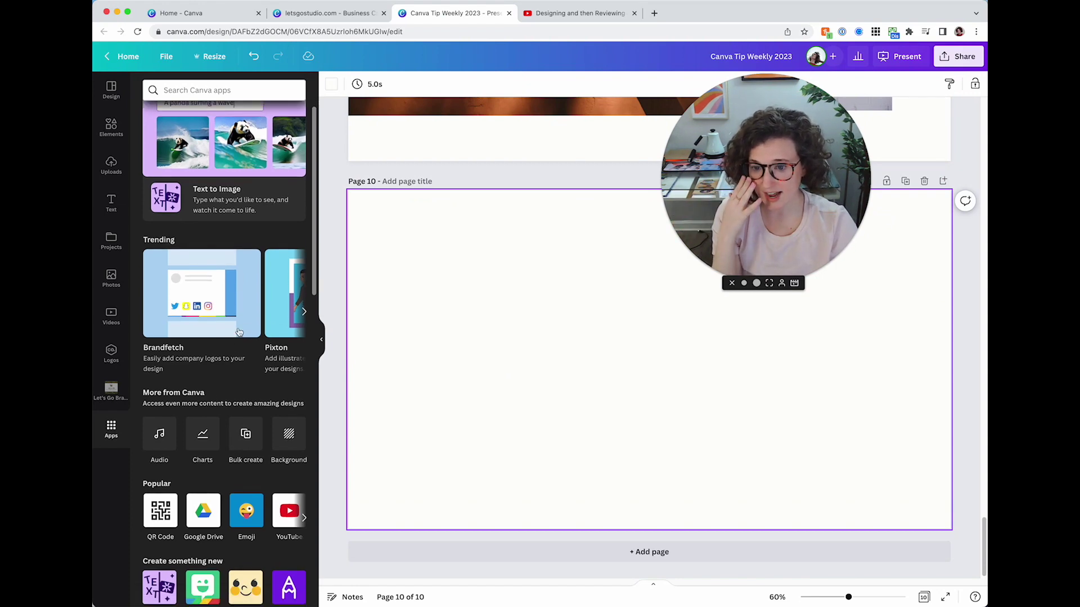
pyautogui.scroll(-5, 247, 319)
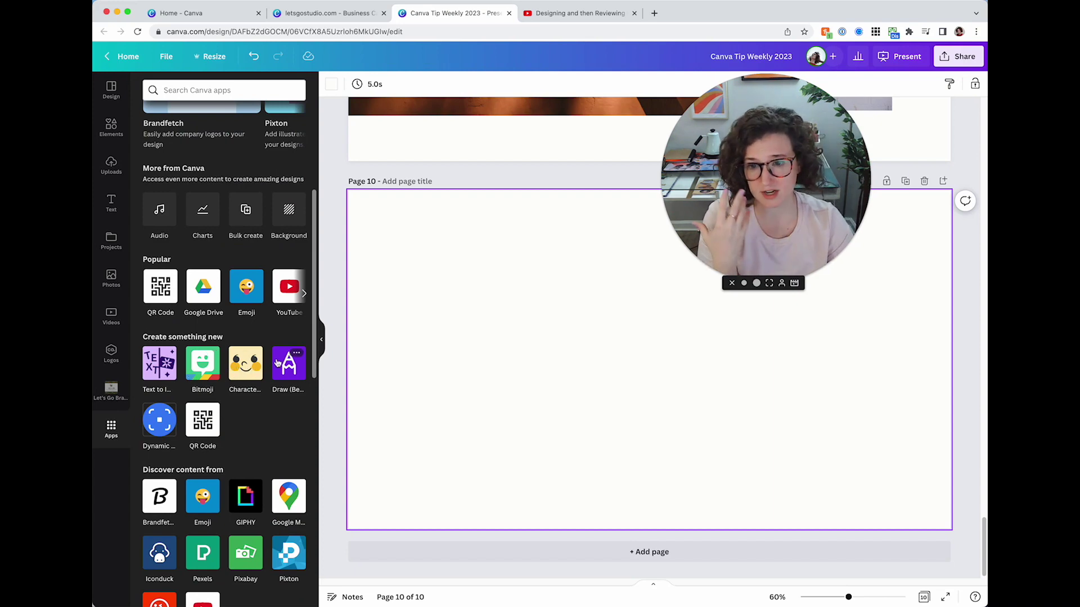
pyautogui.scroll(-3, 159, 433)
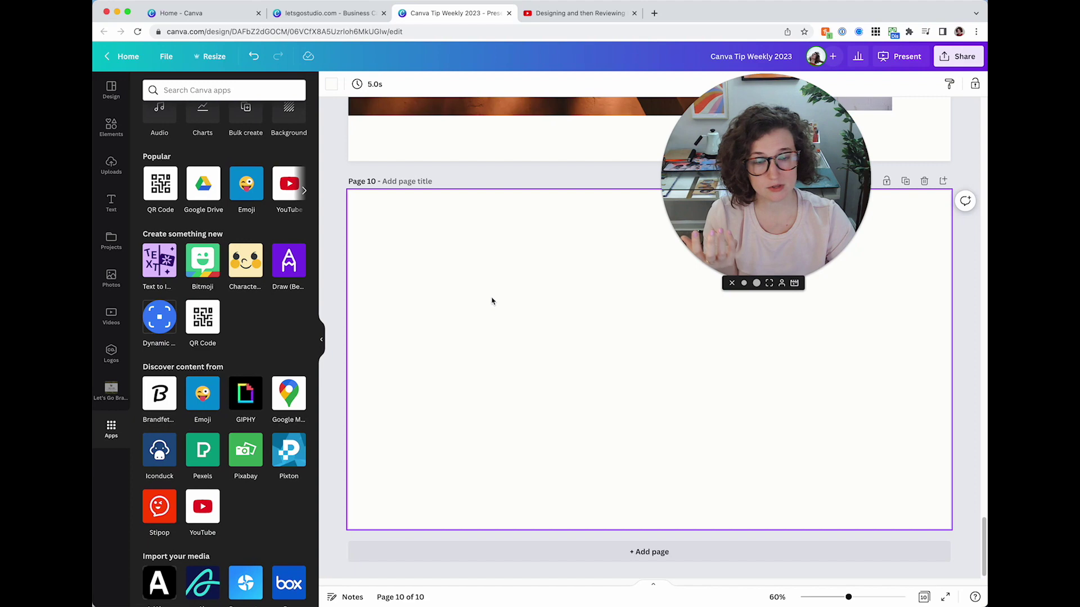
pyautogui.scroll(20, 493, 302)
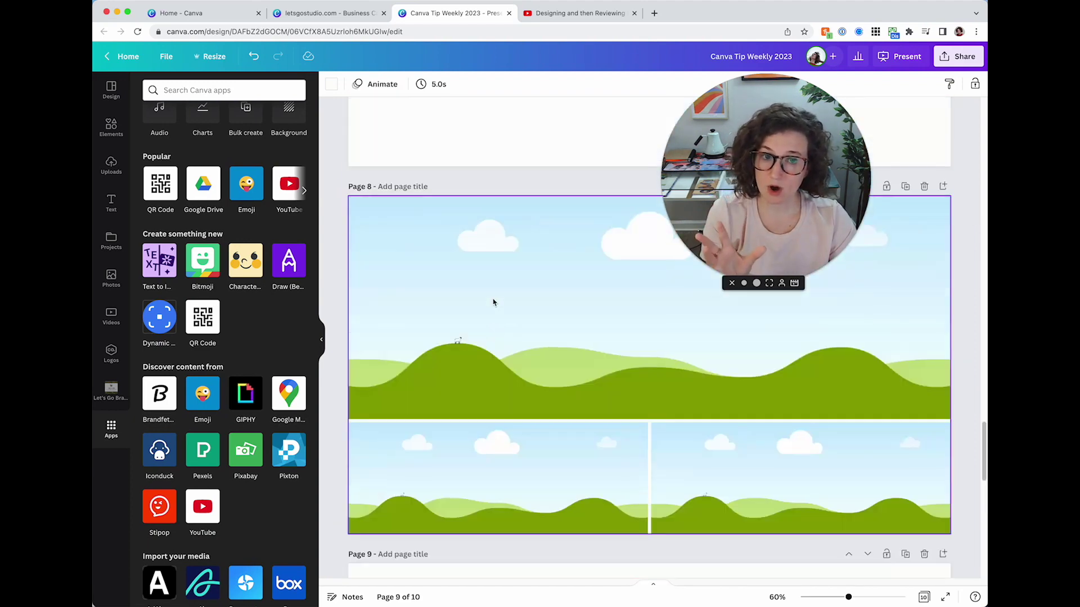
pyautogui.scroll(6, 493, 303)
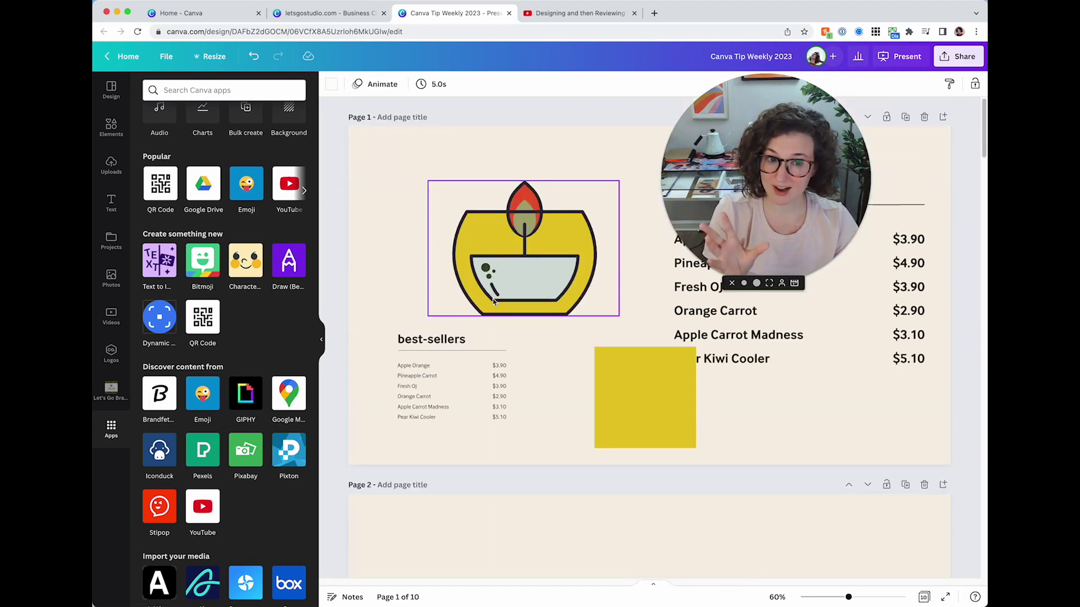
pyautogui.click(369, 179)
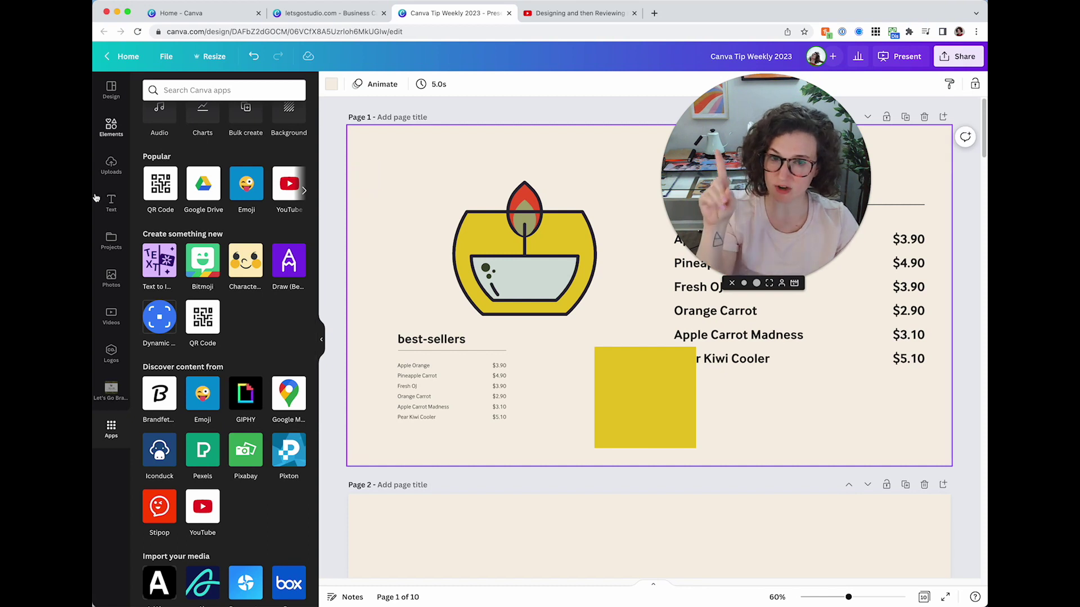
pyautogui.click(968, 60)
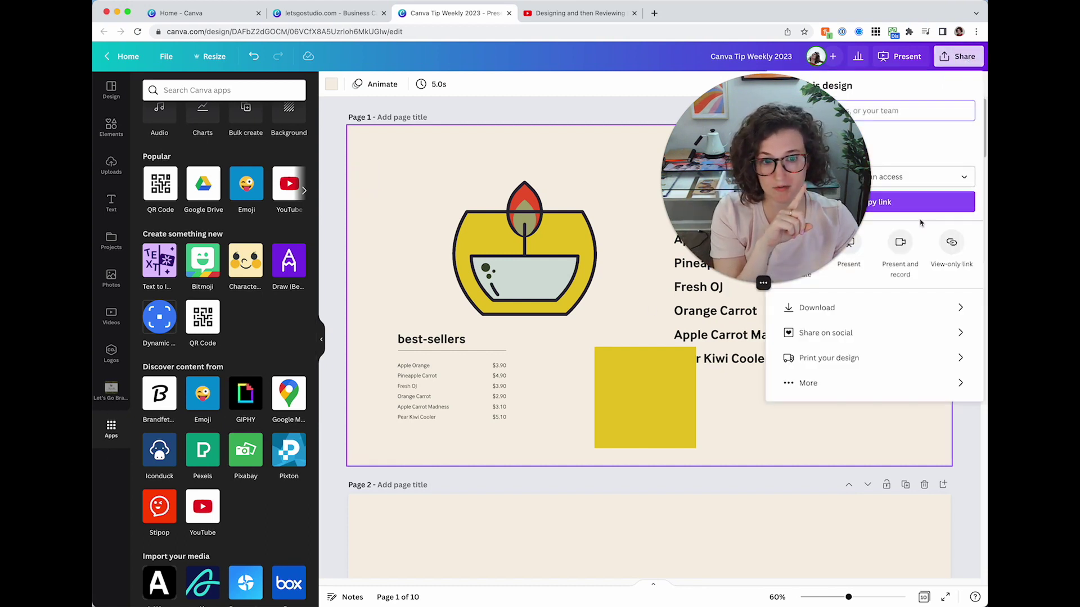
pyautogui.moveTo(629, 225); pyautogui.dragTo(545, 282)
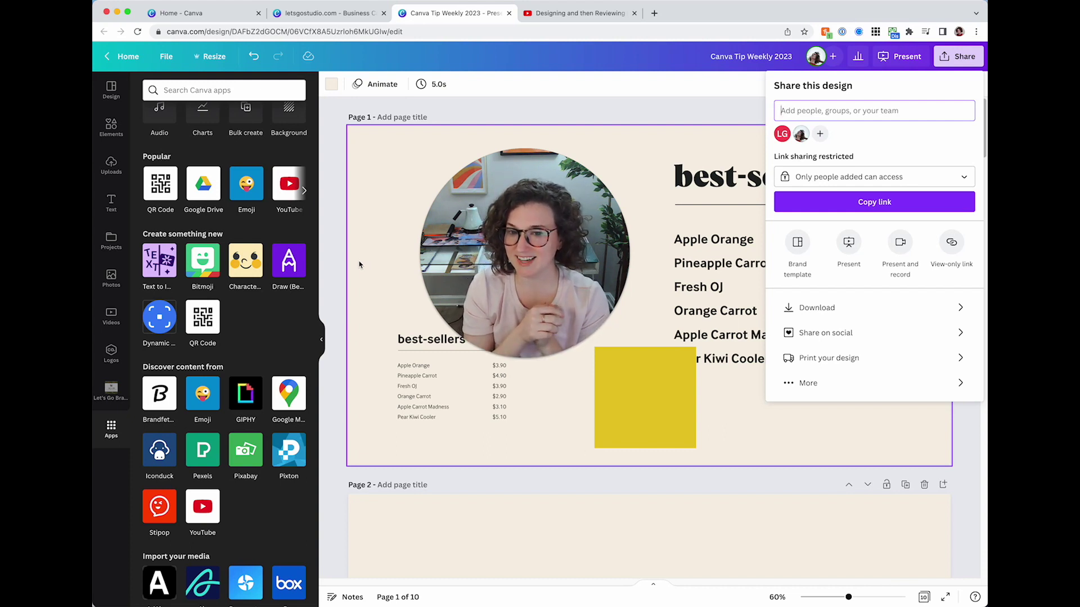
pyautogui.click(362, 169)
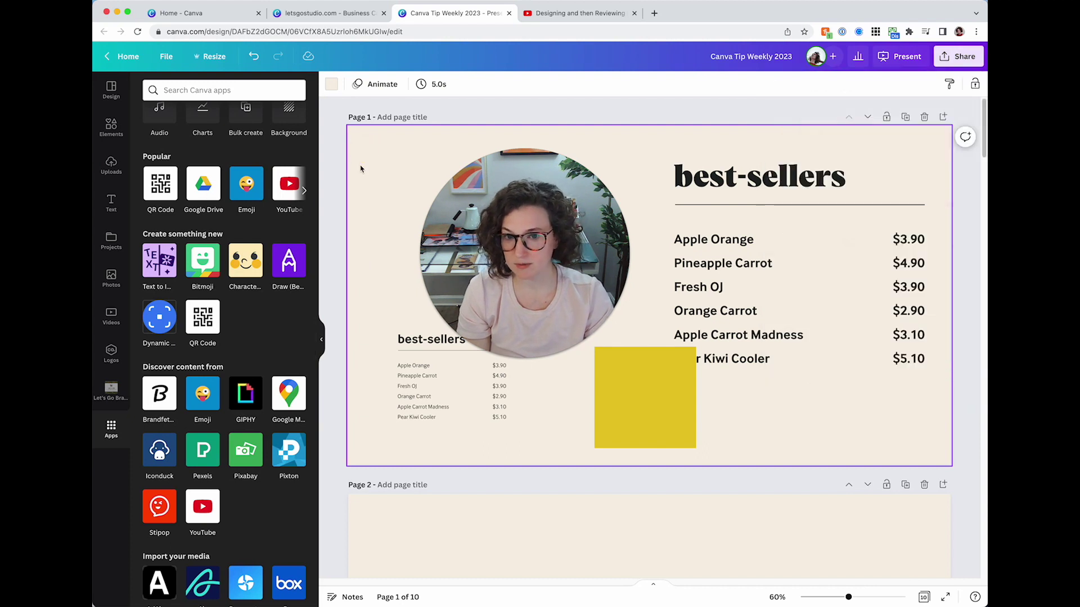